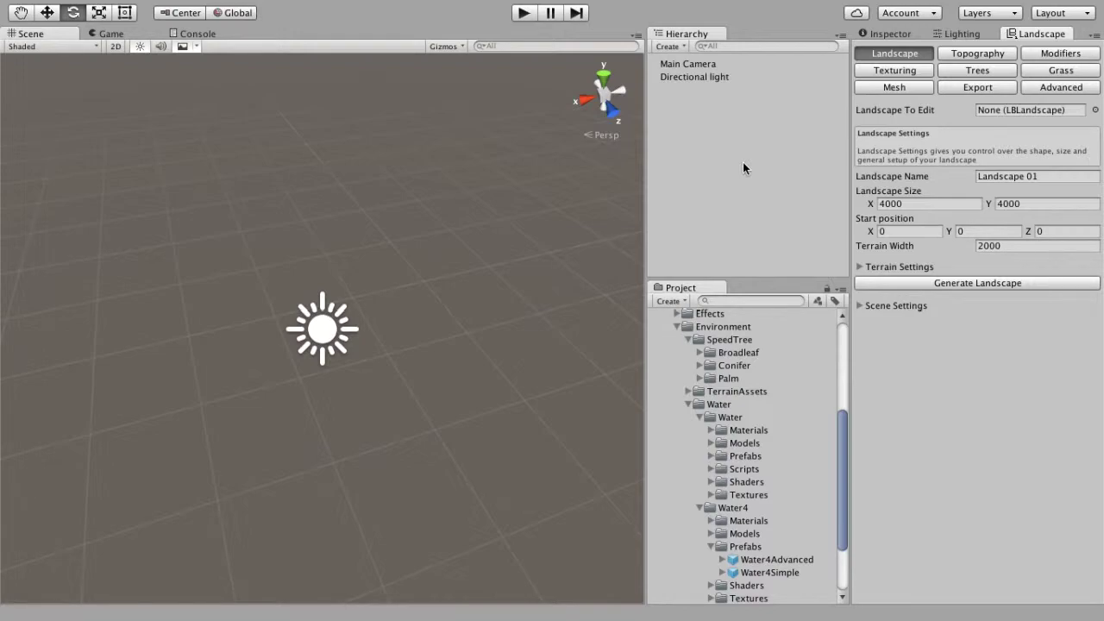
Name the new landscape Demo Landscape and generate it at the preset size.
left_click(1039, 179)
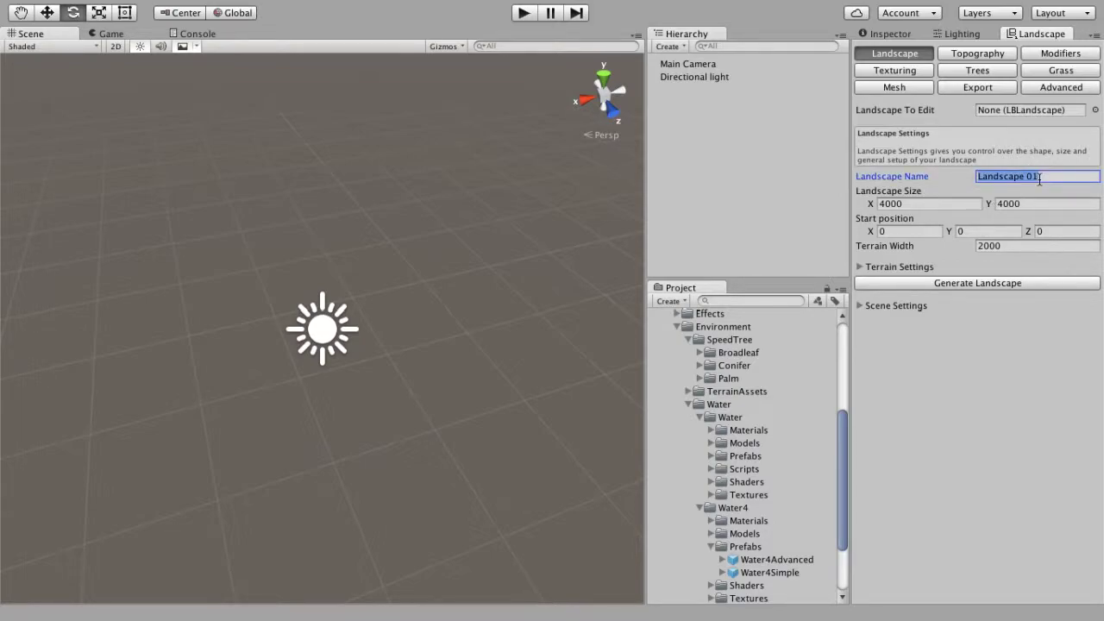
type("Demo Landscape")
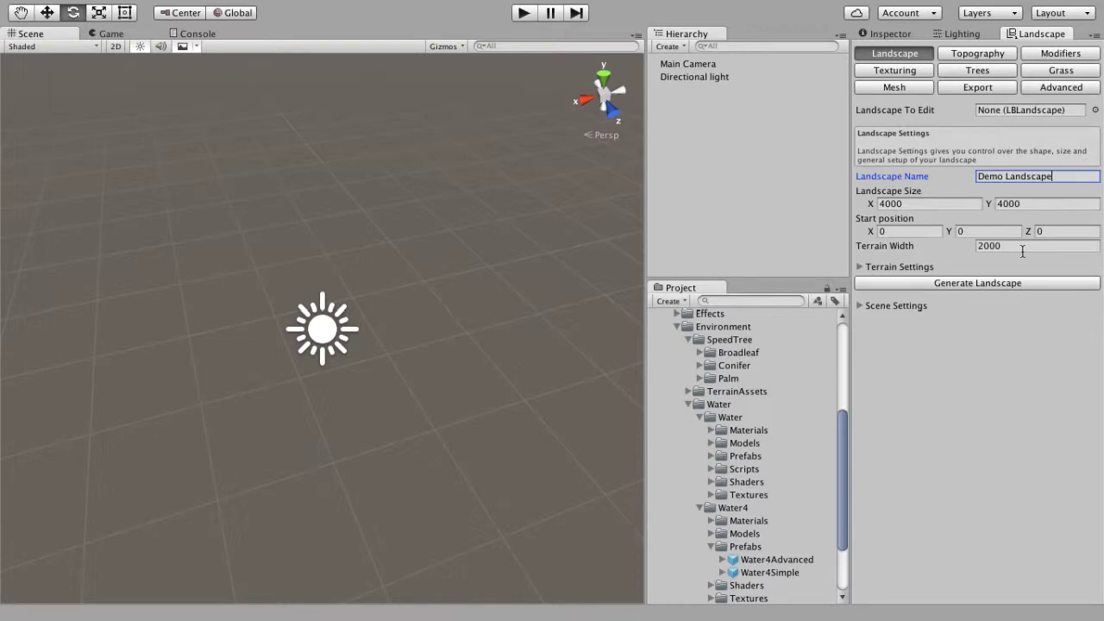
left_click(978, 284)
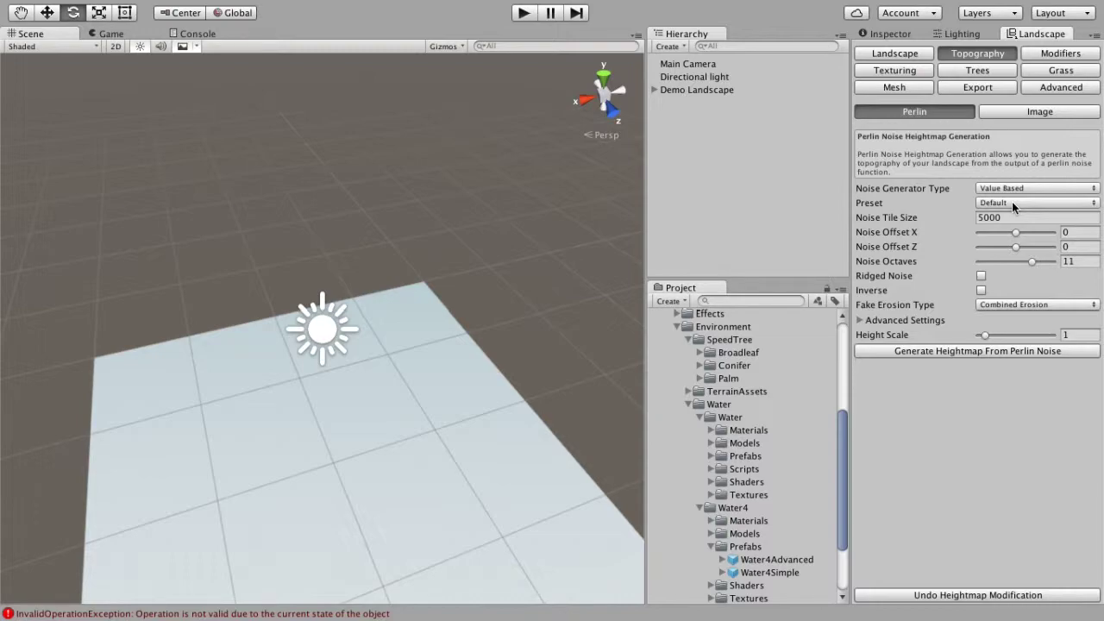
Generate the topography from Perlin noise using the Mountainous Lagoons preset with the fake erosion type set to None.
left_click(1012, 201)
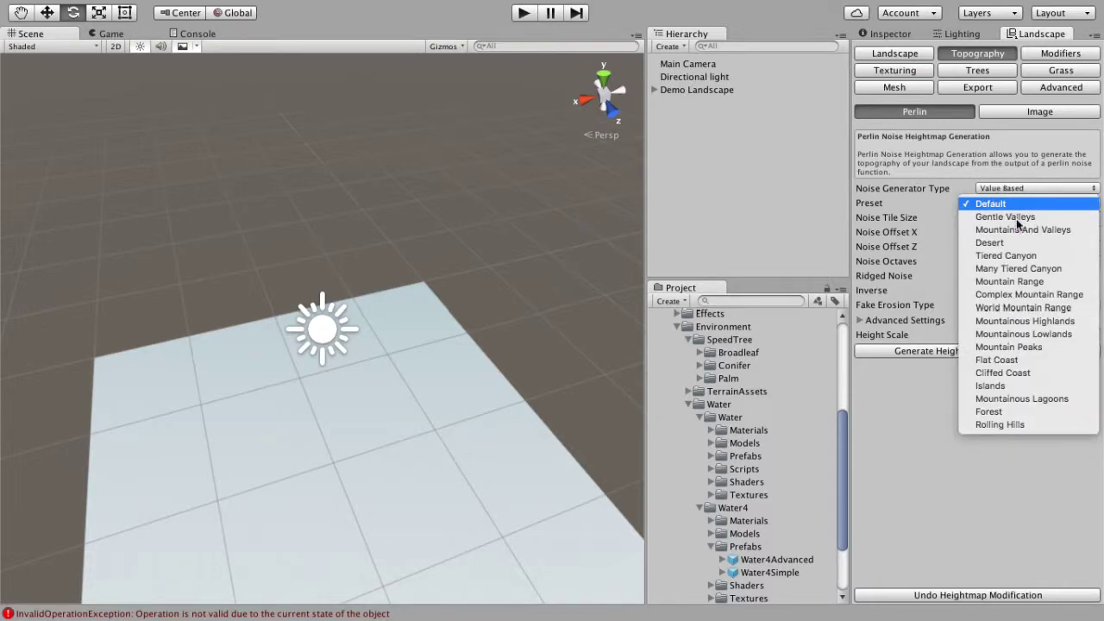
left_click(1018, 398)
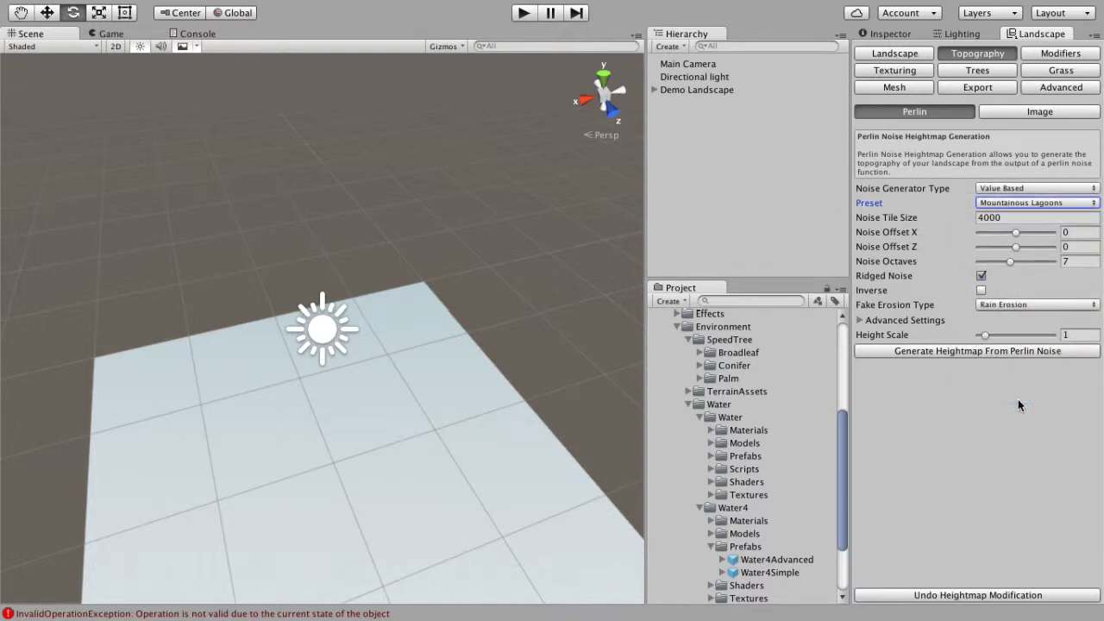
left_click(984, 275)
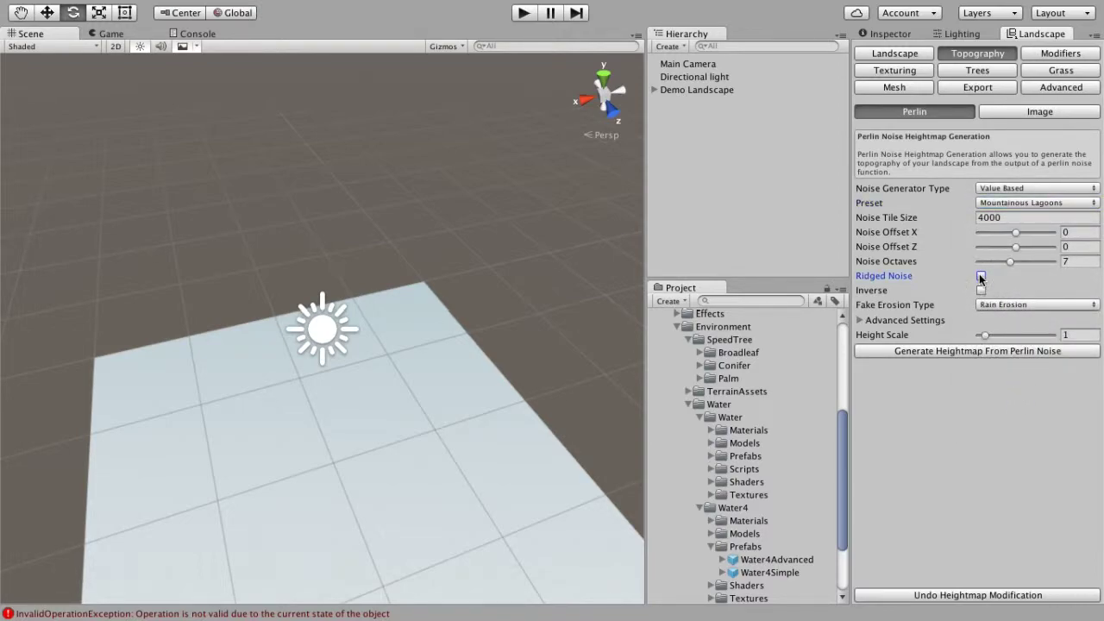
left_click(1001, 305)
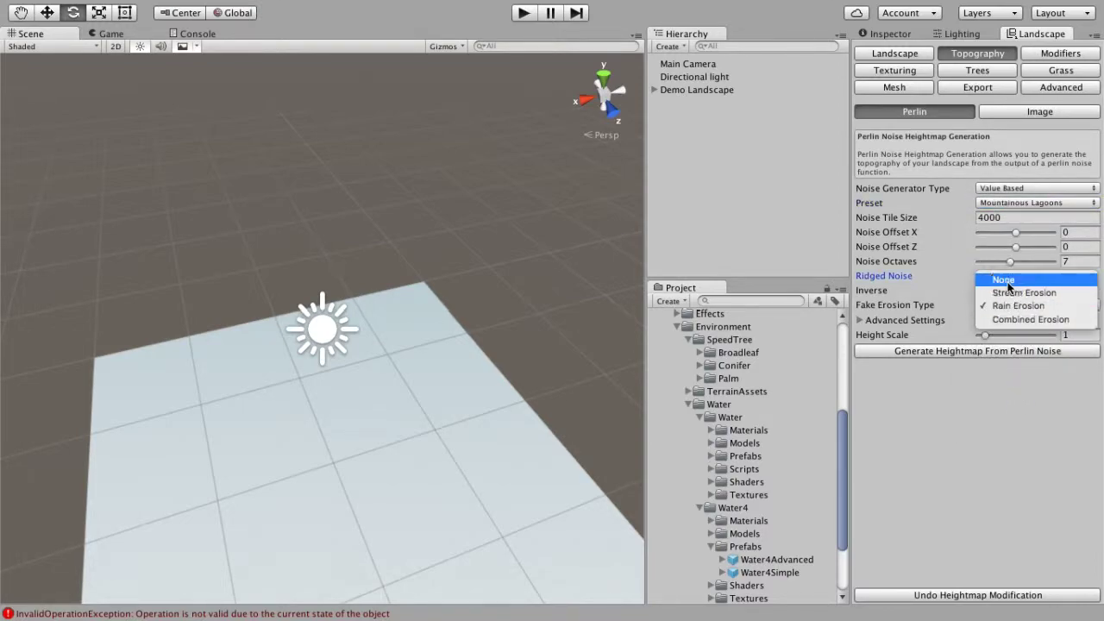
left_click(1001, 279)
left_click(1010, 352)
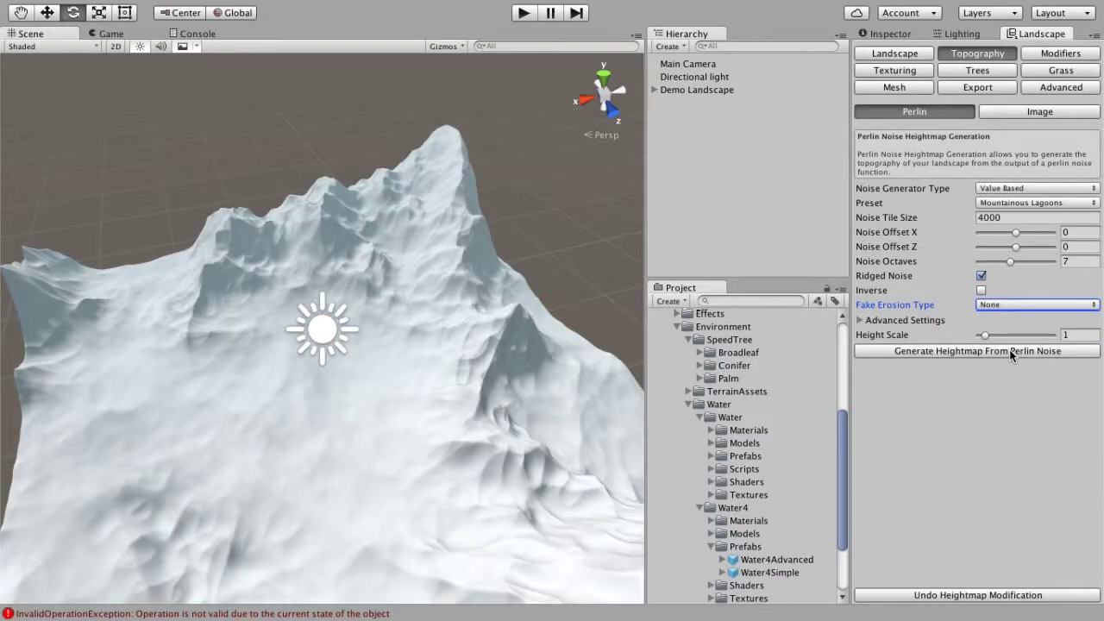
Set the terrain's base map distance to 5000 and apply the terrain settings to the landscape.
left_click_drag(246, 353, 300, 345, "alt")
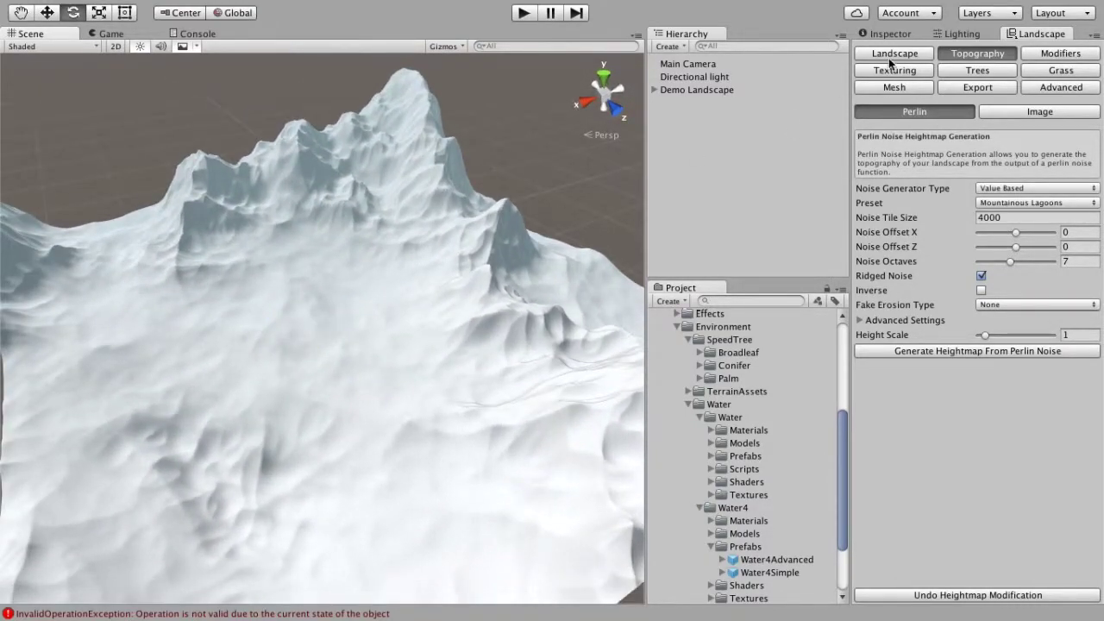
left_click(895, 54)
left_click(859, 151)
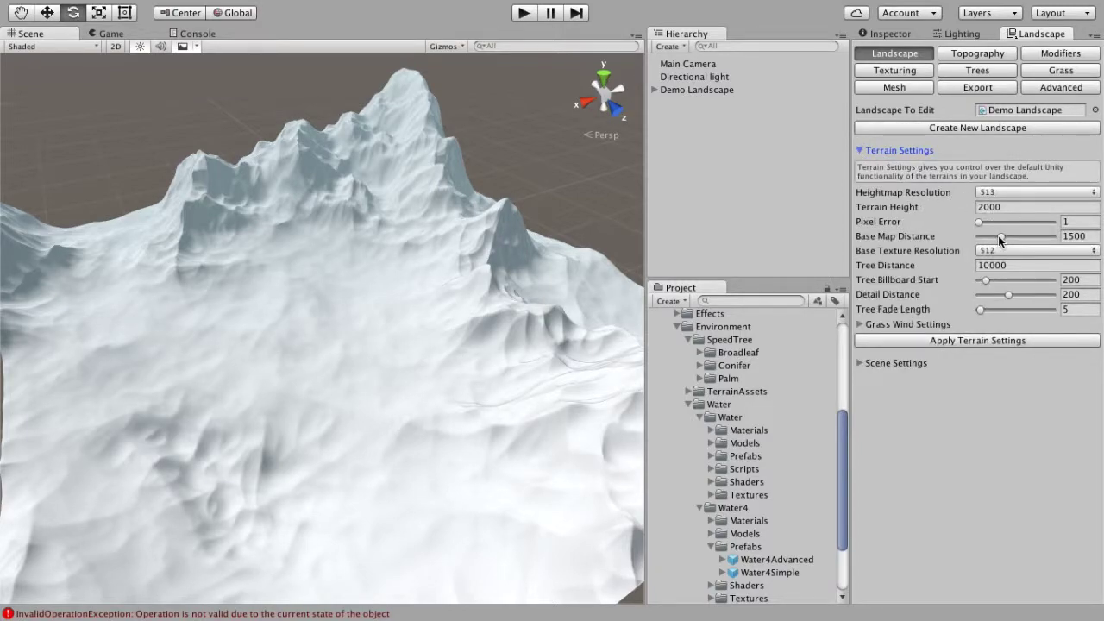
left_click_drag(999, 236, 1065, 230)
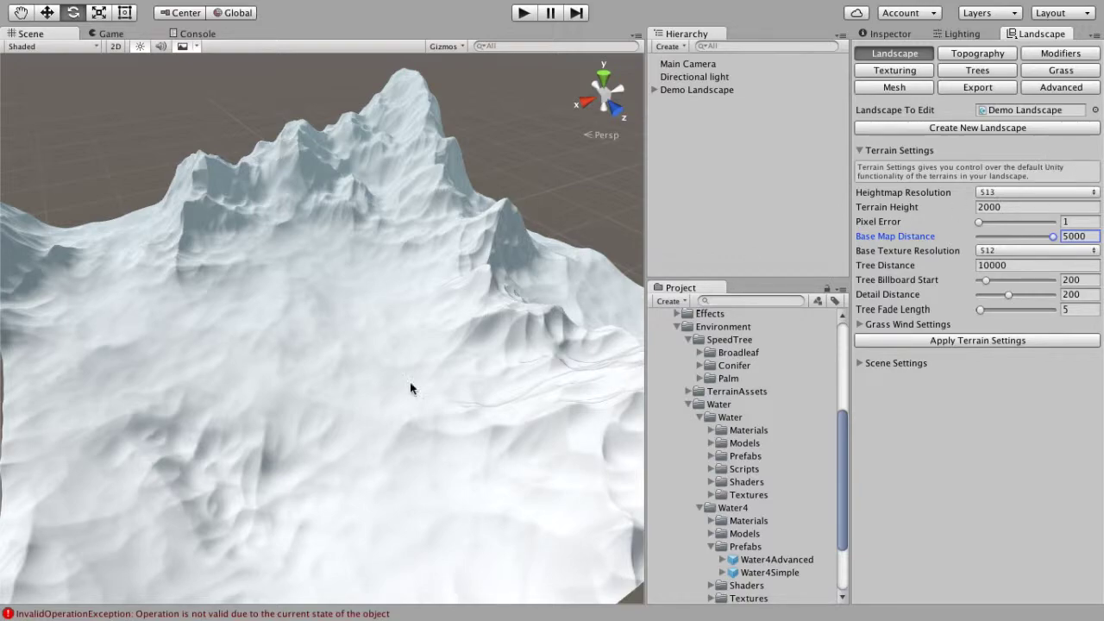
left_click_drag(411, 386, 341, 340, "alt")
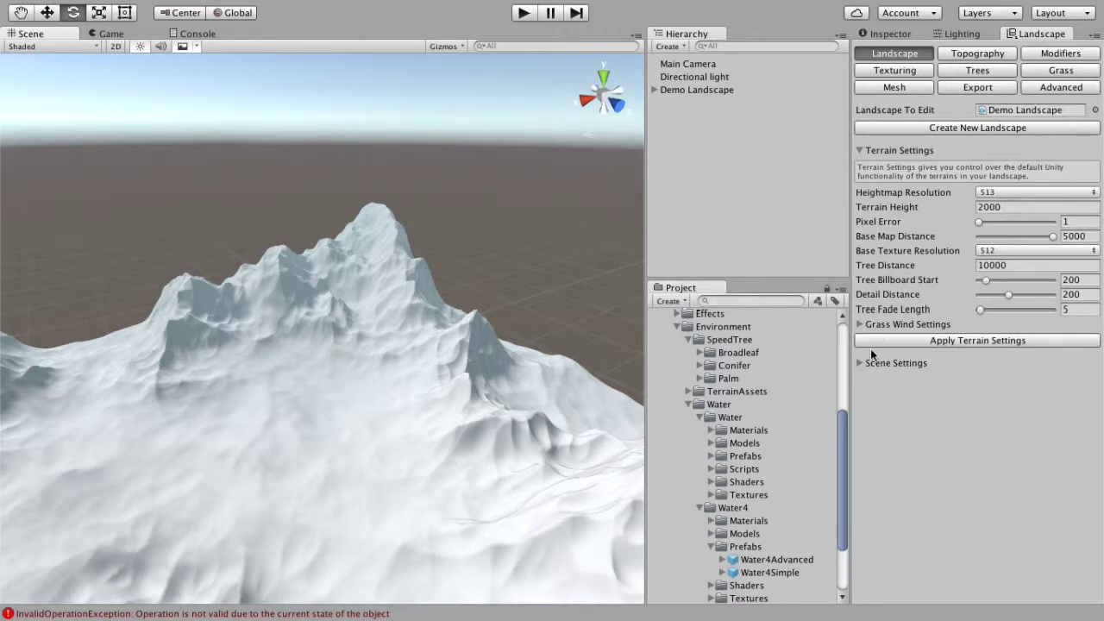
left_click(935, 342)
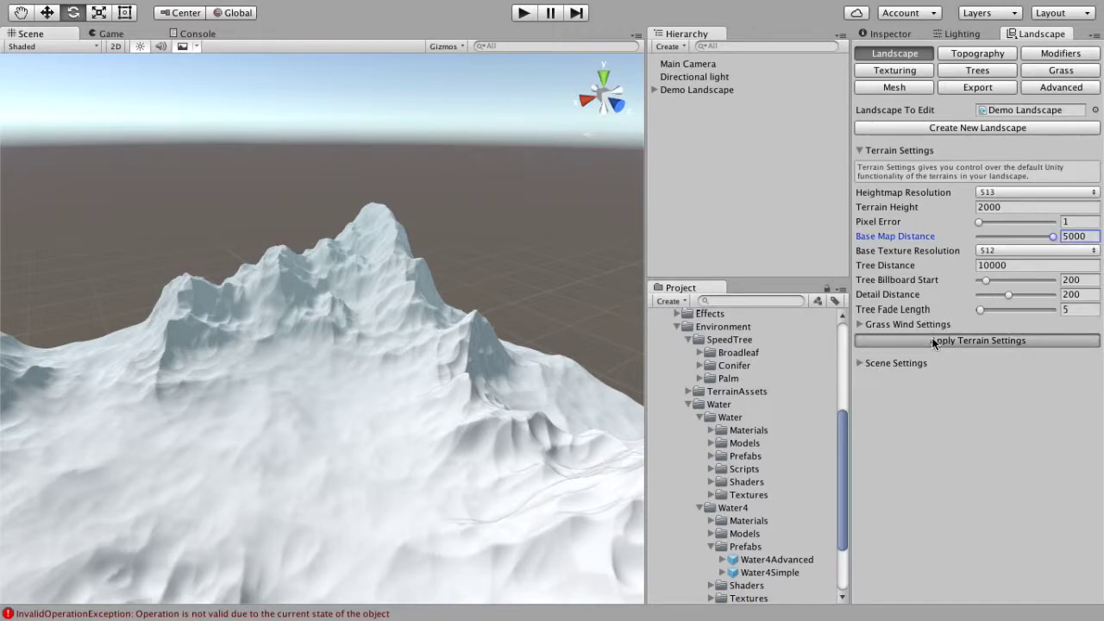
Add water to the scene using the Water4Advanced prefab with the Standard Assets resizing mode.
left_click(864, 364)
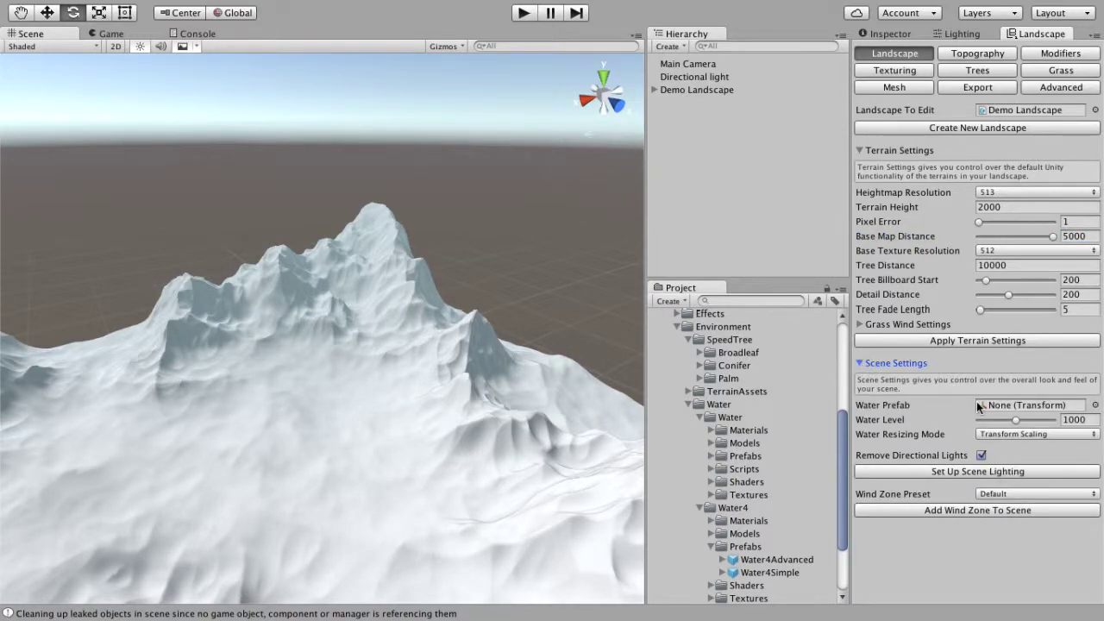
scroll(783, 490, "down", 3)
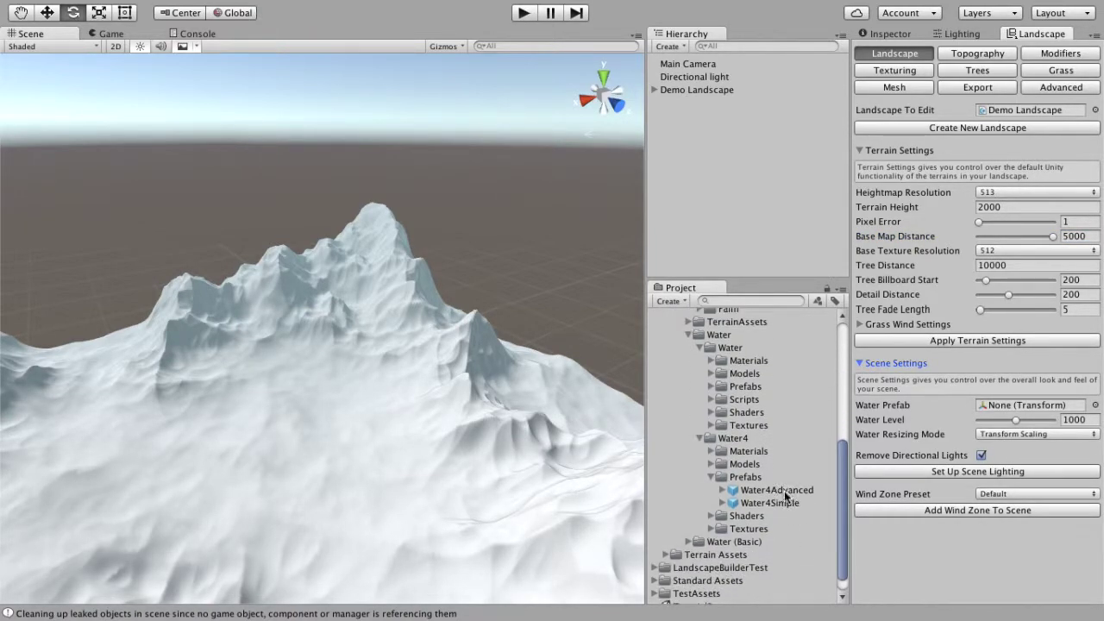
left_click_drag(772, 489, 1004, 406)
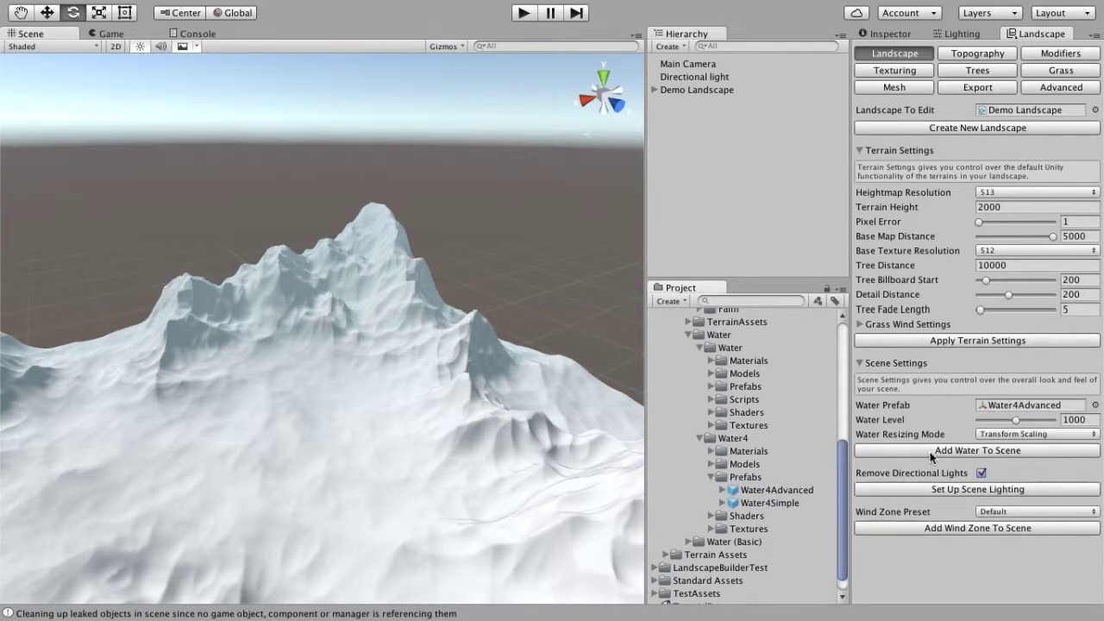
left_click(994, 434)
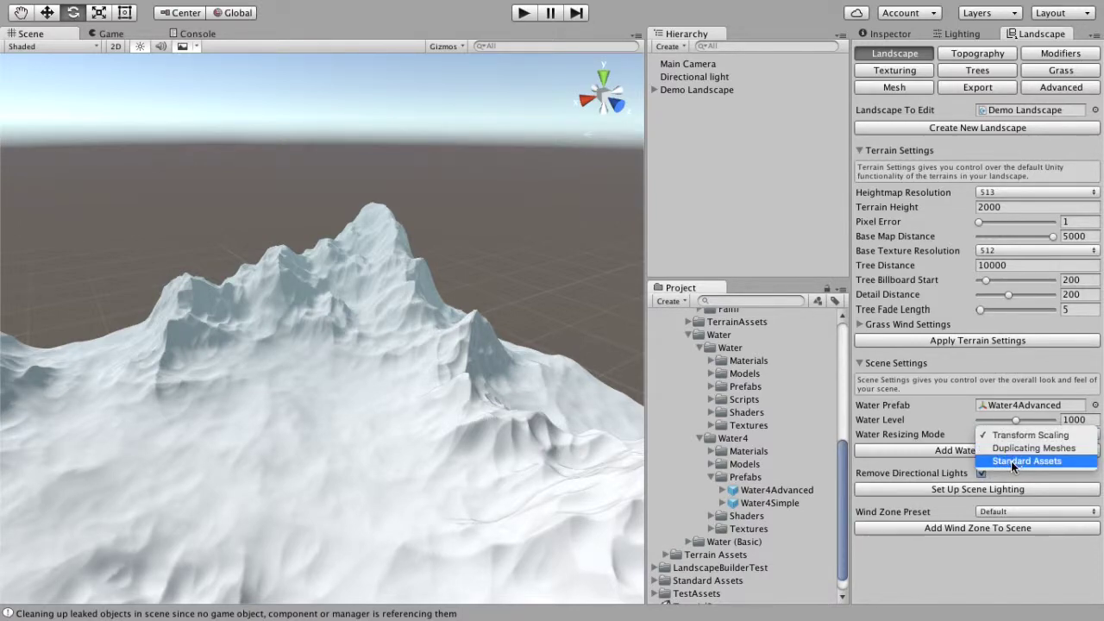
left_click(1011, 461)
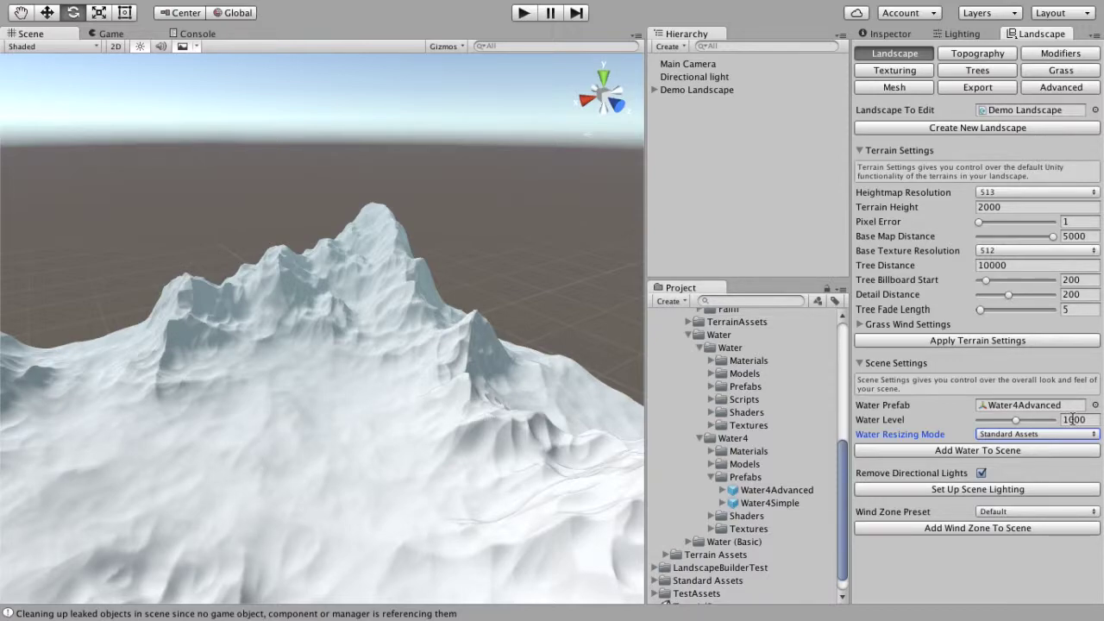
left_click(1016, 448)
Set up the scene lighting, then update its preview with the LB Lighting start time of day set to 8.
left_click_drag(353, 402, 329, 435, "alt")
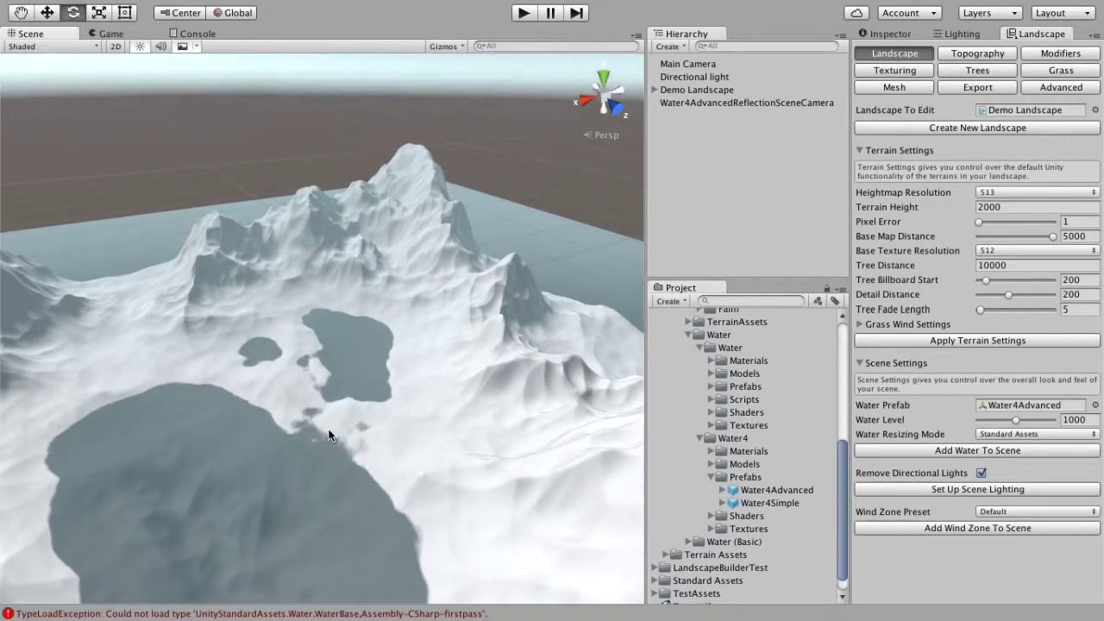
left_click(960, 489)
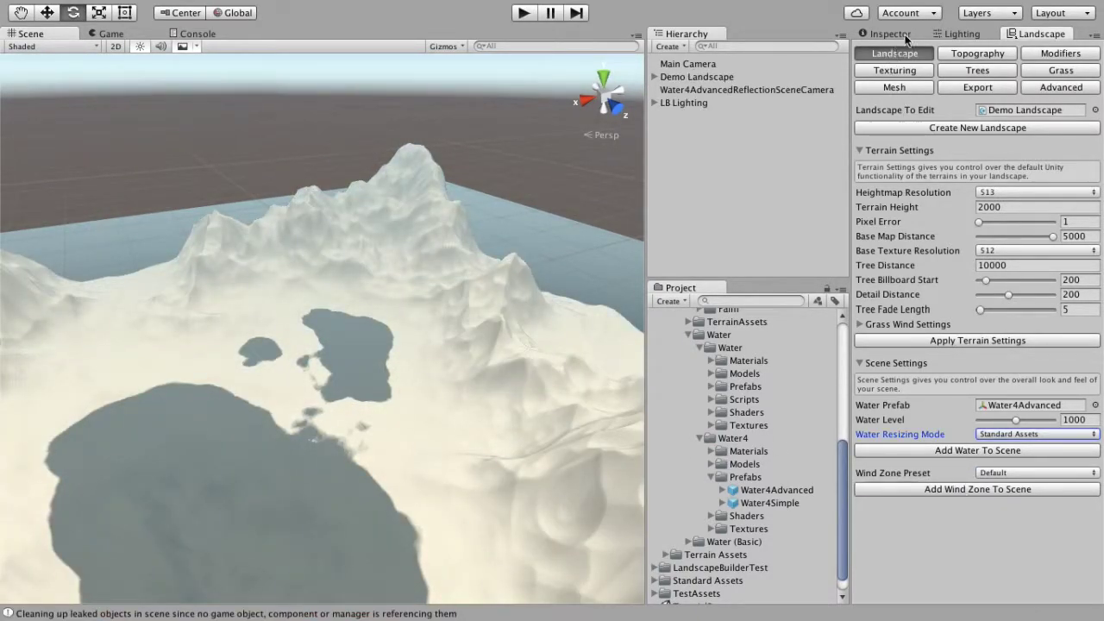
left_click(897, 32)
left_click(684, 102)
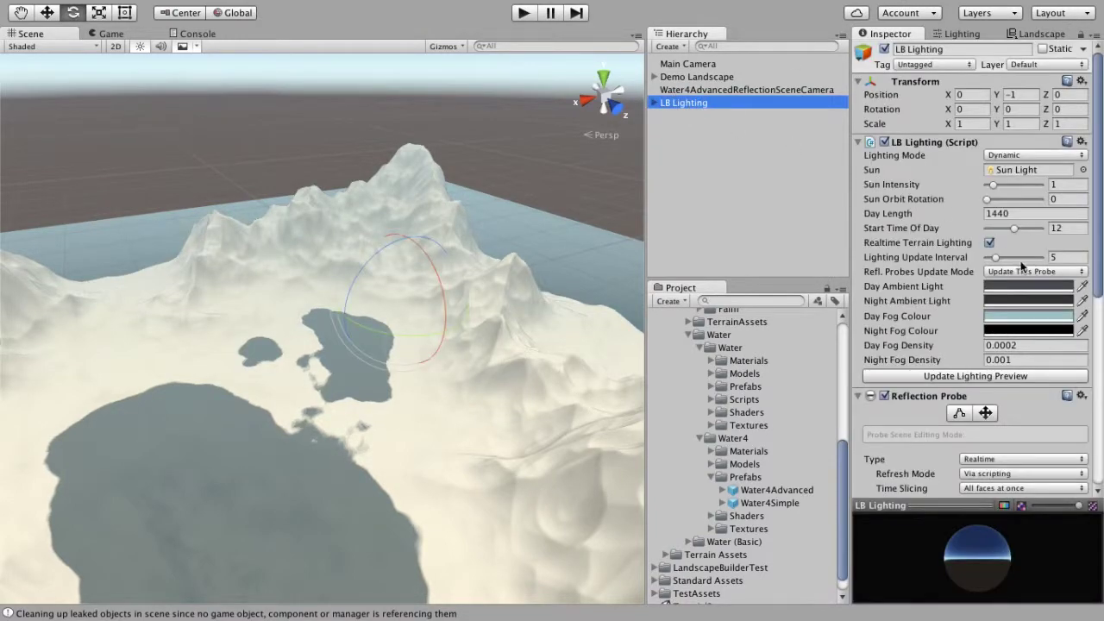
left_click(1068, 229)
type("8")
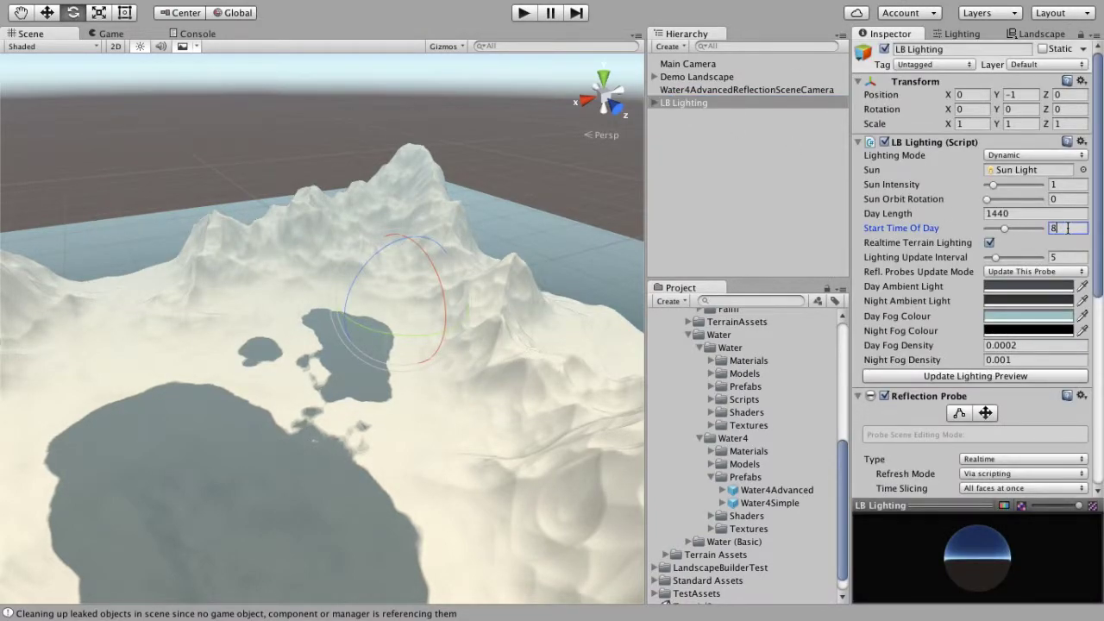
left_click(979, 380)
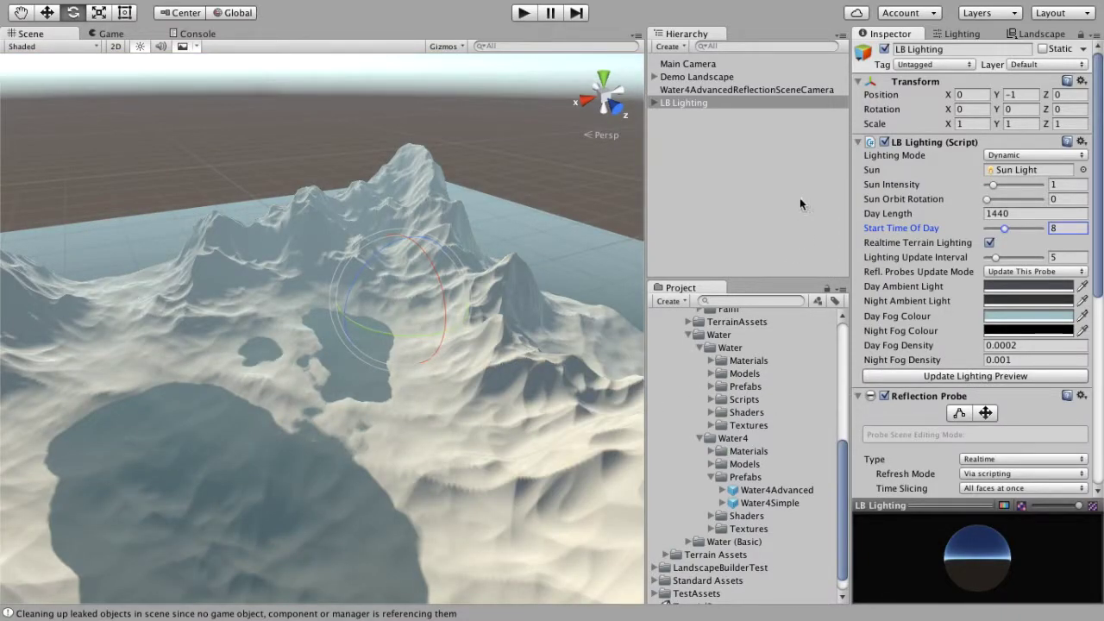
left_click(795, 205)
Add four texture entries to the landscape's texturing settings.
left_click_drag(254, 567, 287, 570, "alt")
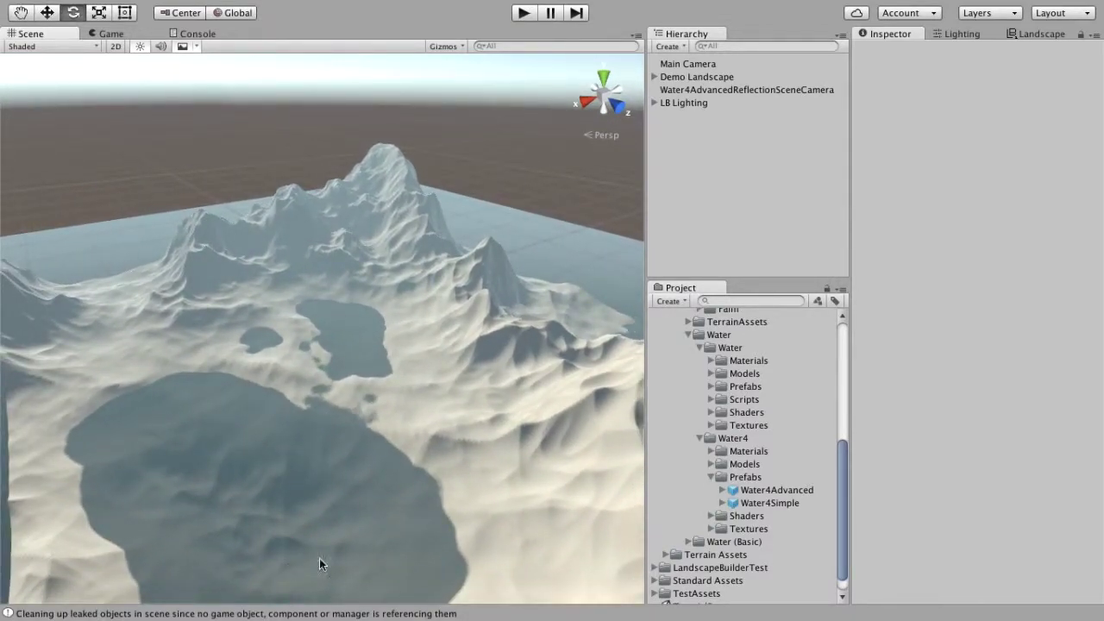
left_click(1035, 33)
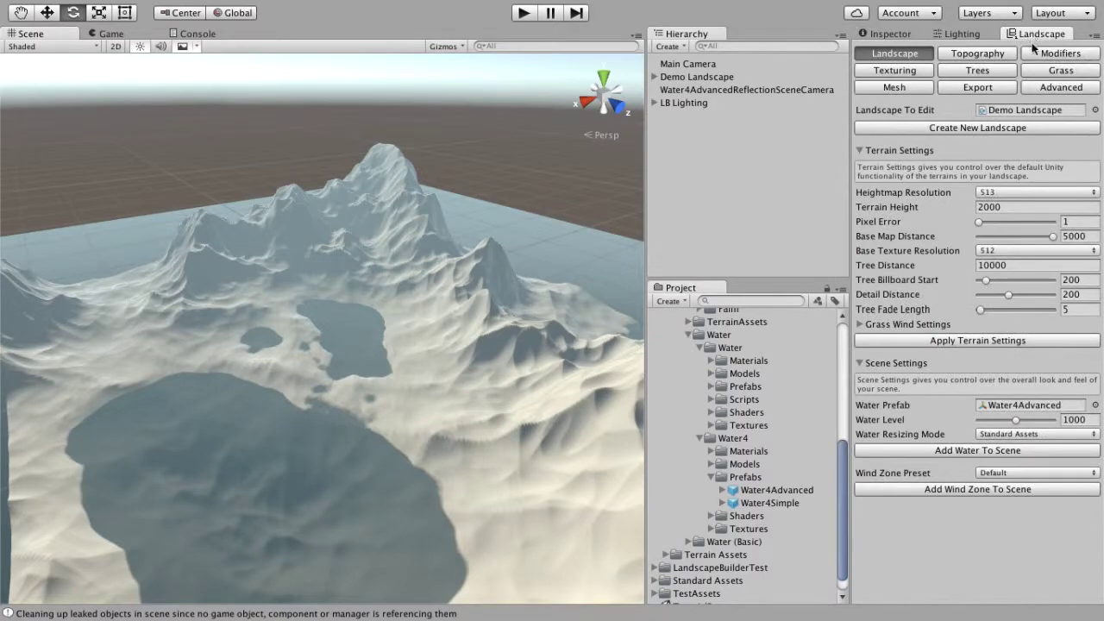
left_click(915, 72)
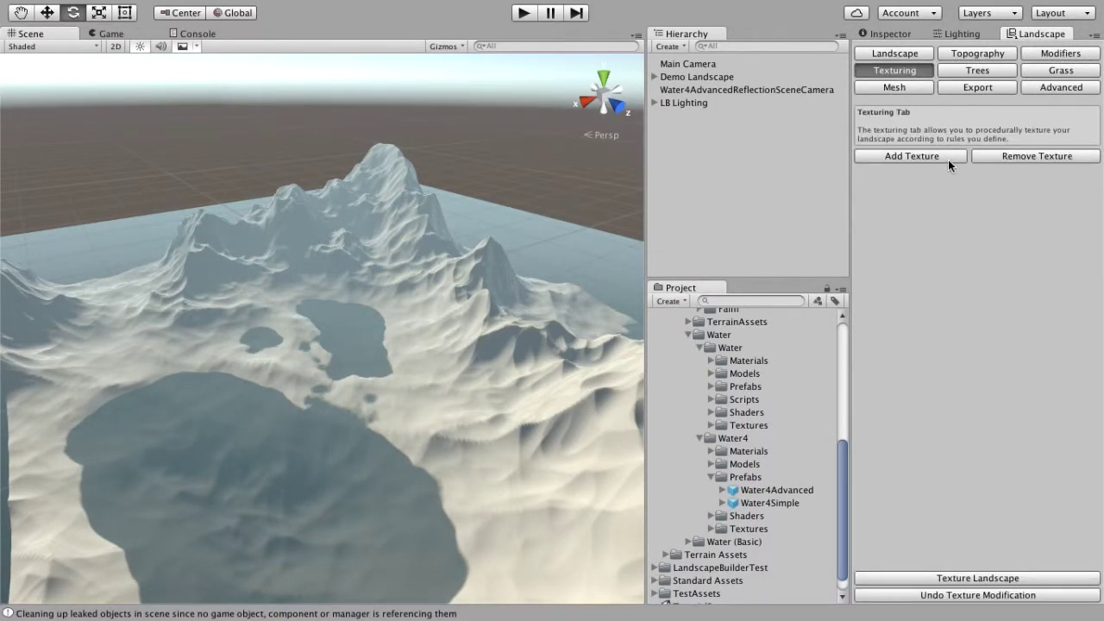
left_click(945, 156)
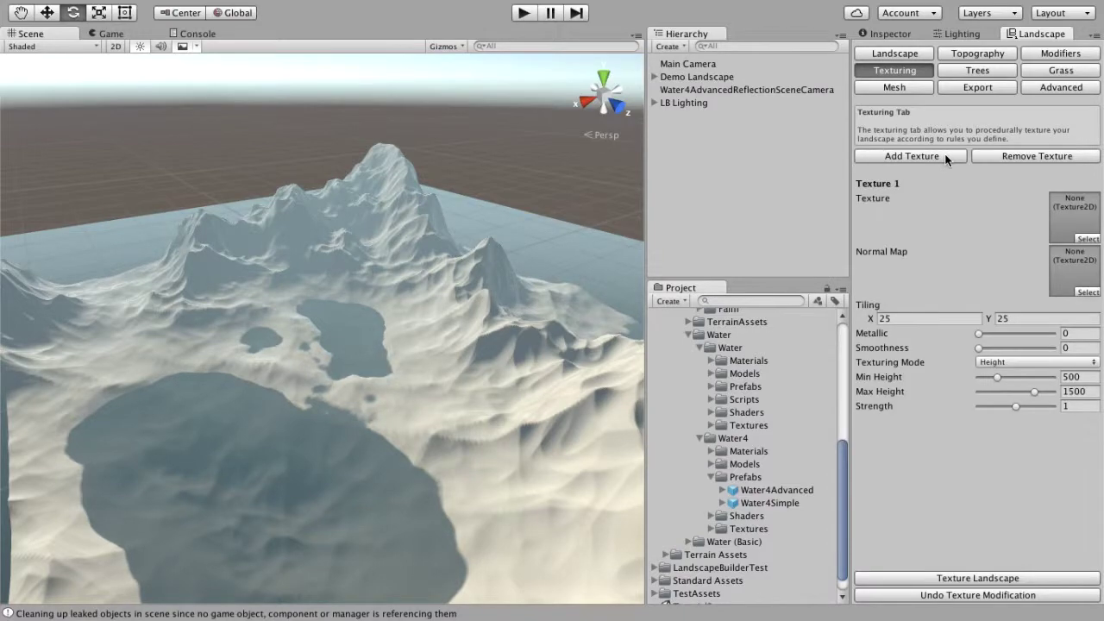
left_click(946, 157)
left_click(946, 156)
left_click(945, 156)
scroll(970, 295, "down", 3)
scroll(971, 295, "up", 3)
Assign the Sand (Beach) texture to Texture 1.
left_click_drag(500, 362, 510, 402, "alt")
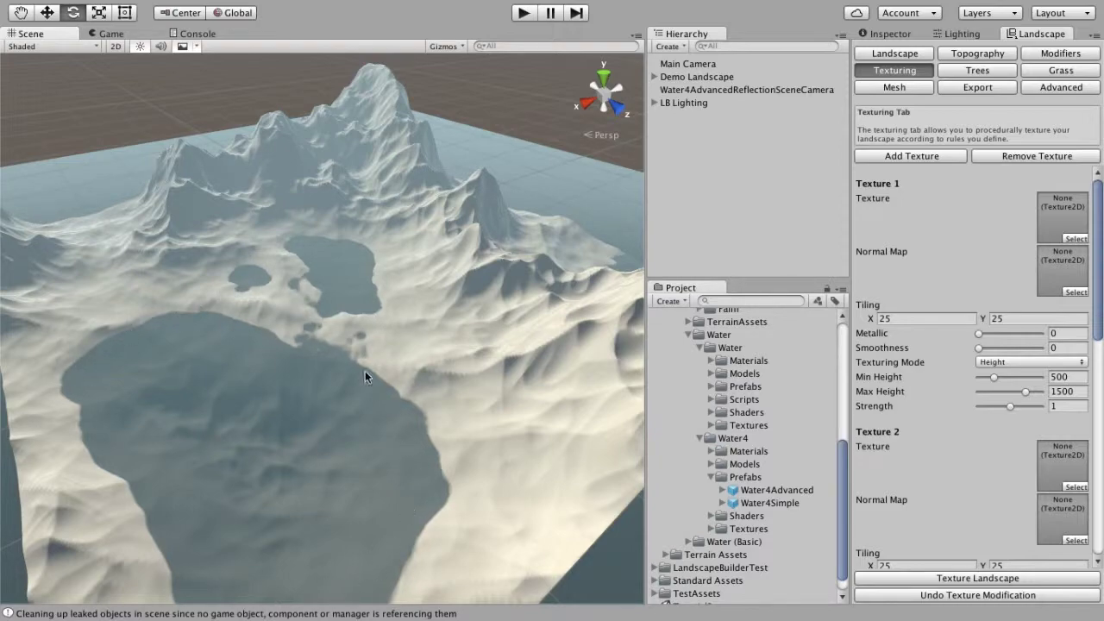
left_click_drag(282, 370, 281, 269, "alt")
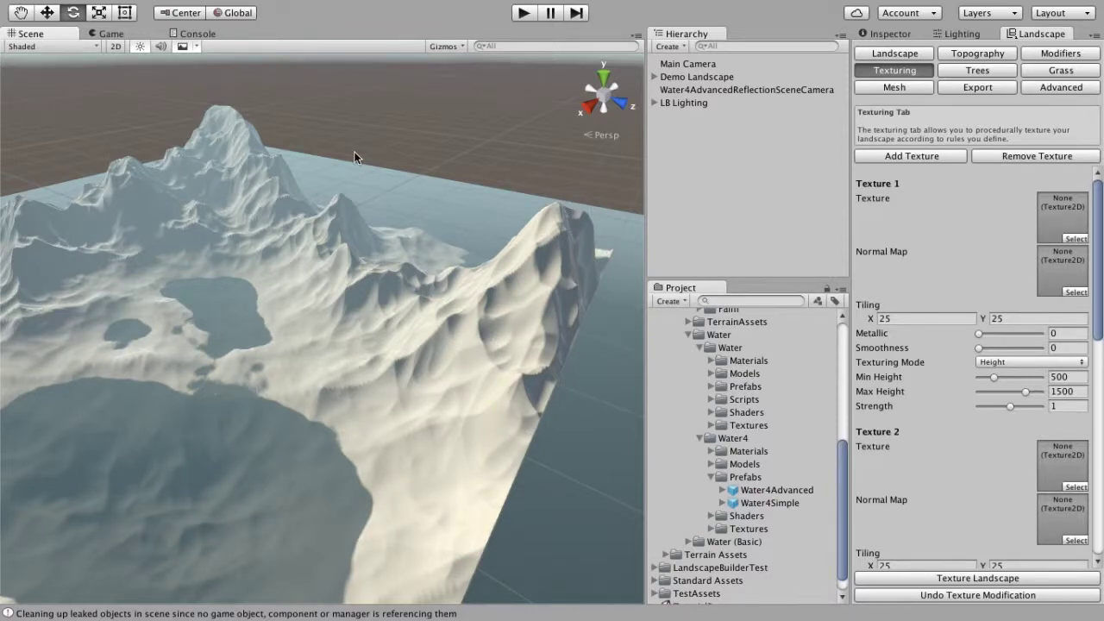
left_click_drag(504, 317, 446, 308, "alt")
left_click(1078, 239)
type("sandbe")
key("BackSpace")
key("BackSpace")
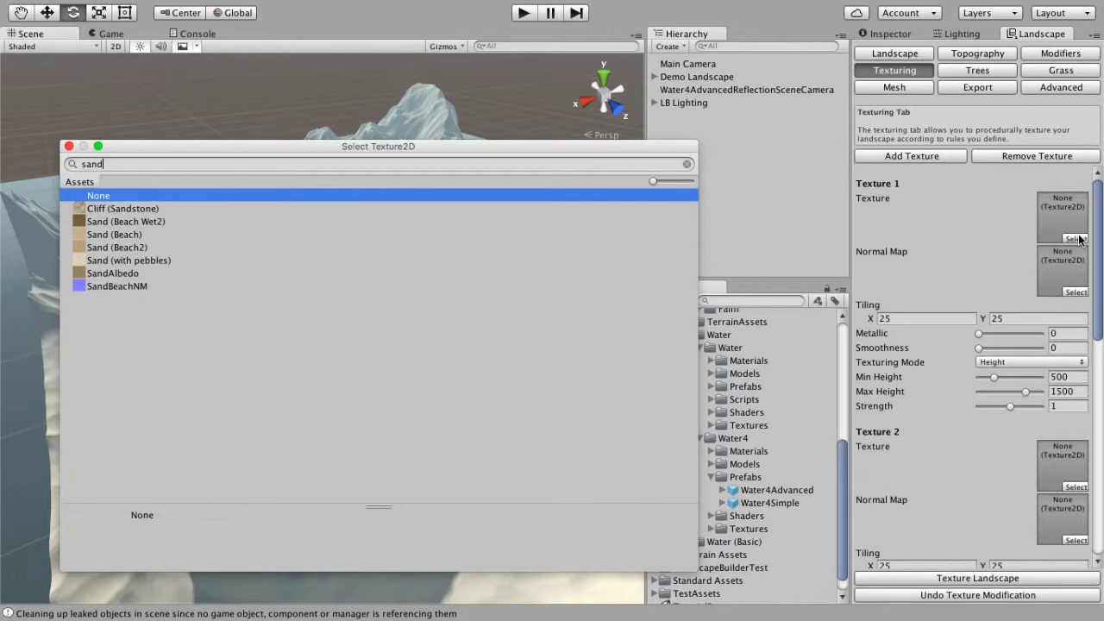
key("Down")
key("Down")
key("Down")
key("Up")
key("Return")
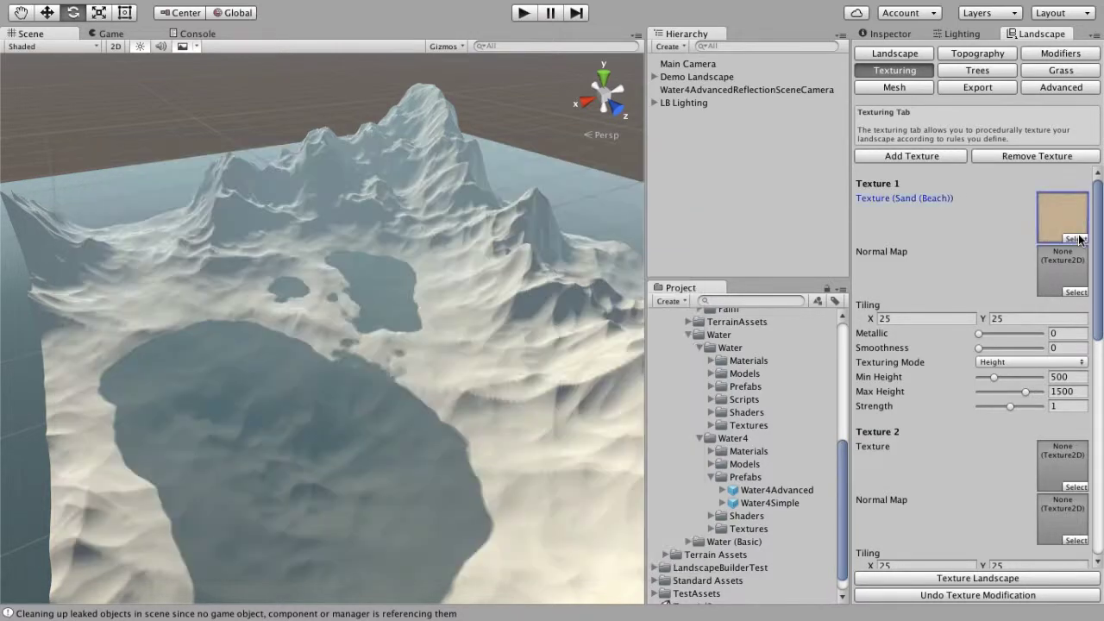
Assign SandBeachNM as the normal map of Texture 1.
left_click(1078, 292)
type("sand")
key("Down")
key("Down")
key("Down")
key("Down")
key("Down")
key("Down")
key("Down")
key("Return")
Assign the GrassHillAlbedo texture to Texture 2.
scroll(1093, 273, "down", 5)
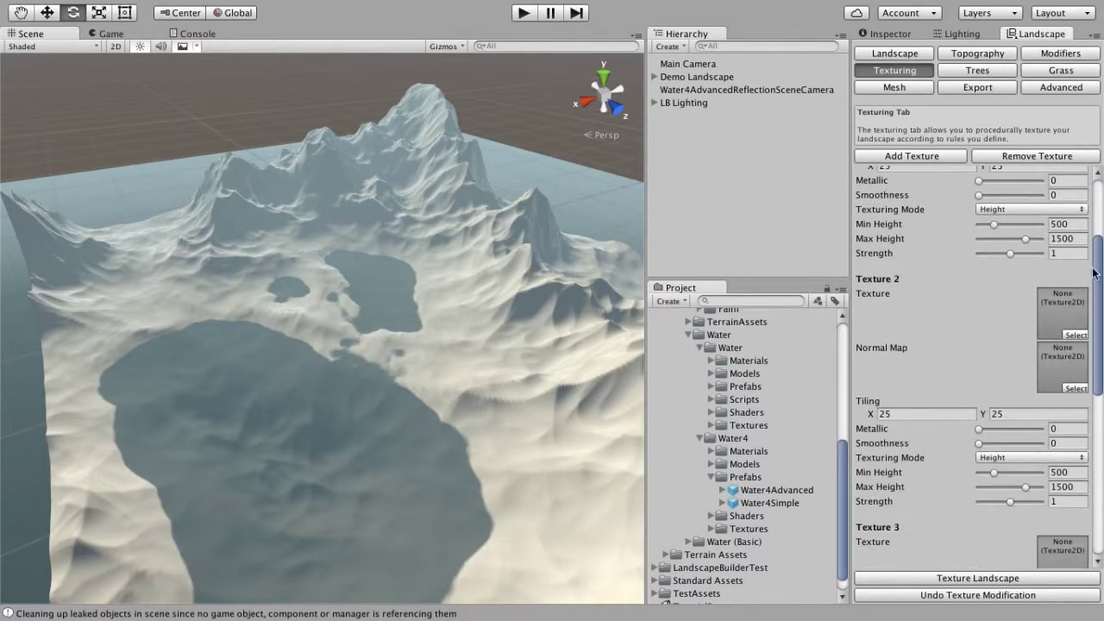
left_click(1076, 335)
type("grass")
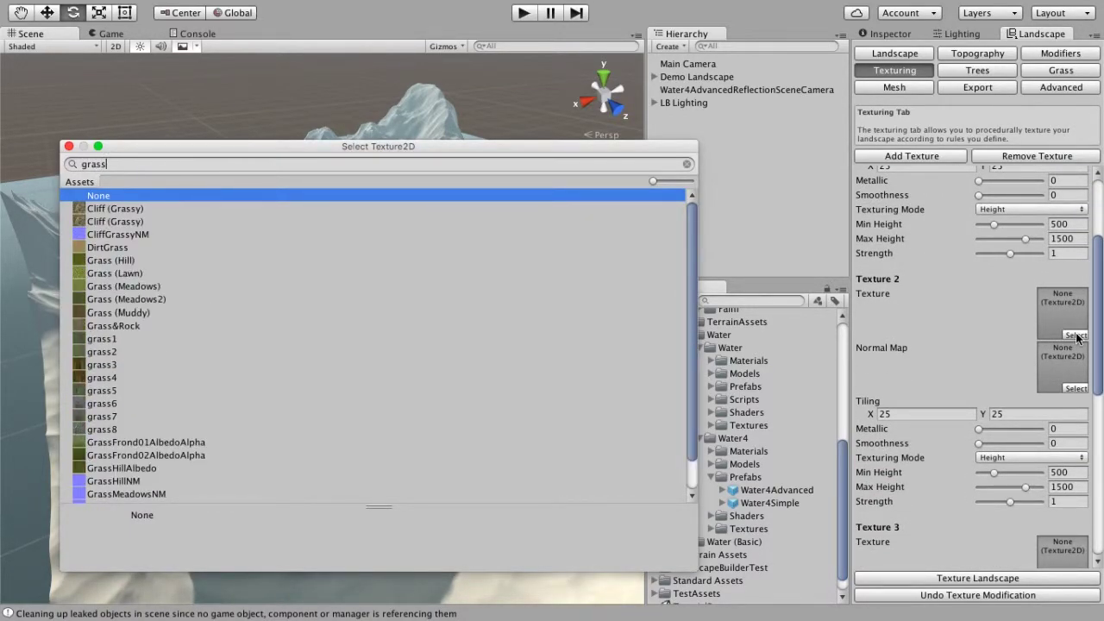
type("hill")
key("Down")
key("Return")
Assign GrassHillNM as the normal map of Texture 2.
left_click(1075, 388)
type("grassh")
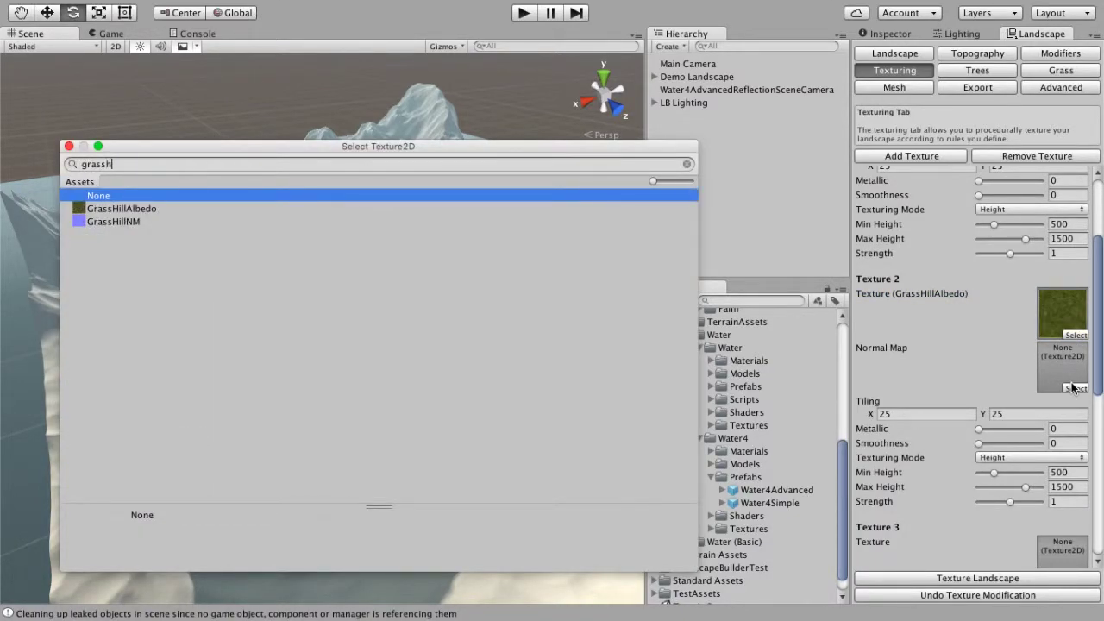
key("Down")
key("Down")
key("Return")
scroll(1075, 393, "down", 5)
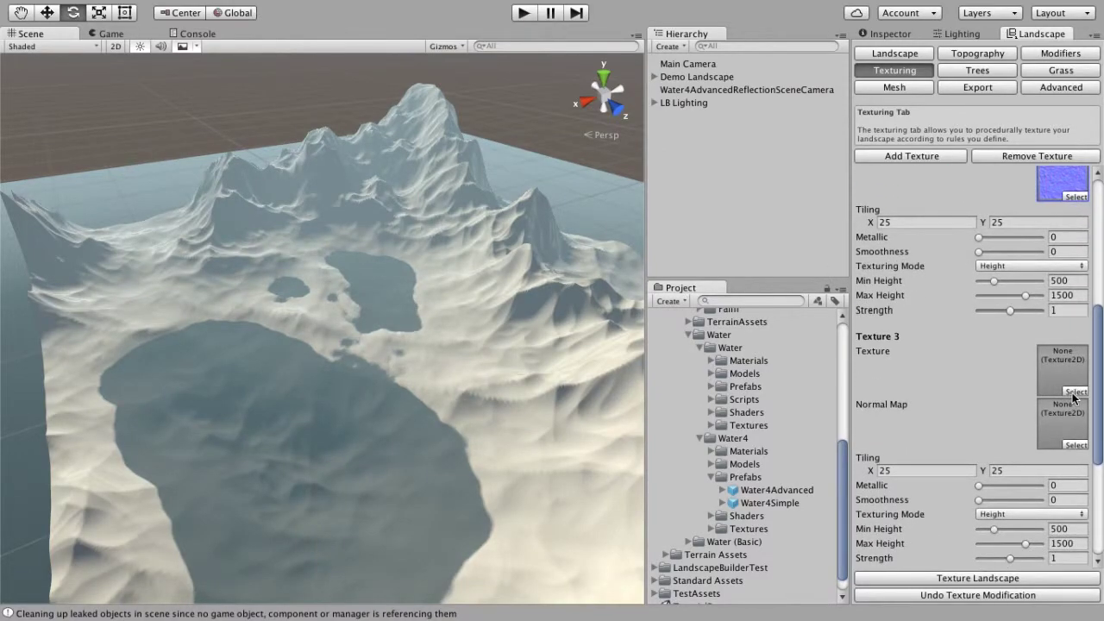
Assign the GrassRockyAlbedo texture to Texture 3.
left_click(1074, 393)
type("grassr")
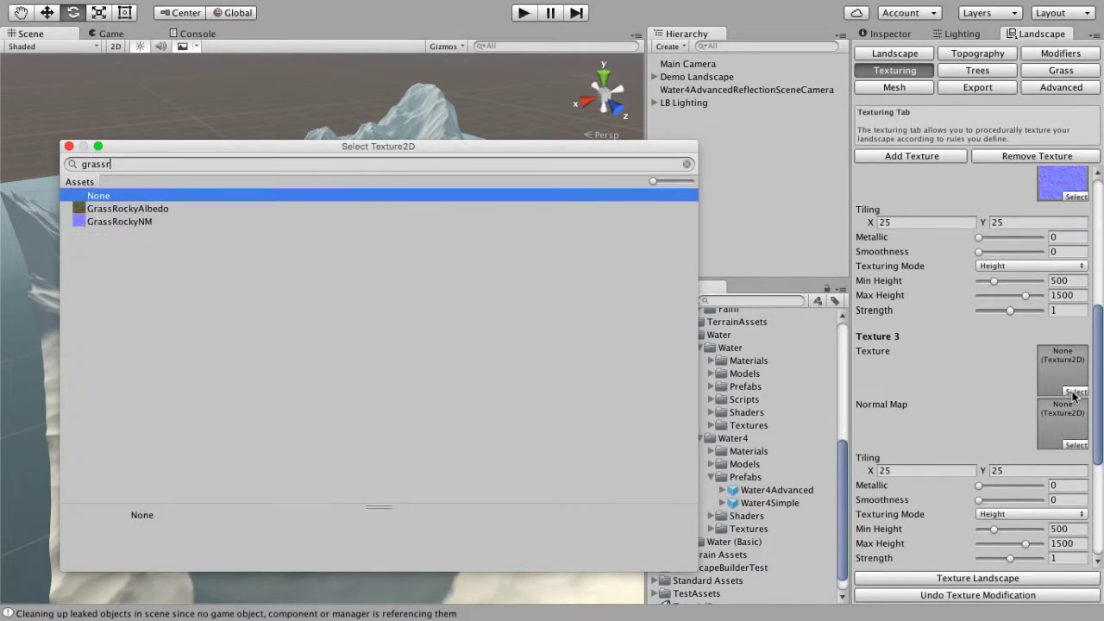
key("Down")
key("Return")
Assign GrassRockyNM as the normal map of Texture 3.
left_click(1075, 446)
type("grassrocky")
key("Down")
key("Down")
key("Return")
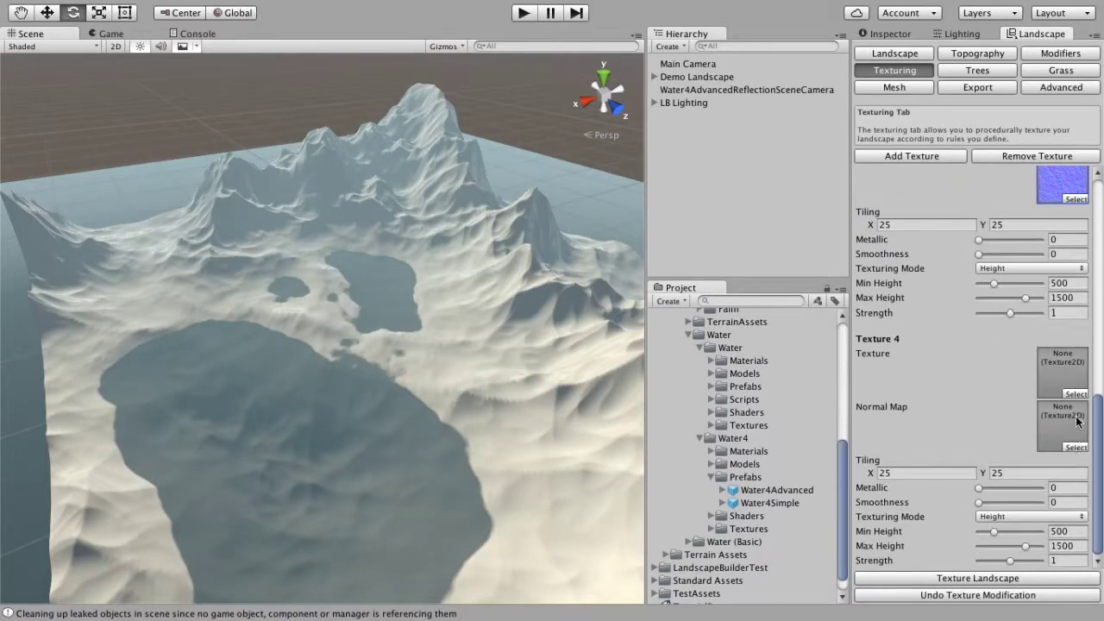
Assign the bot_CliffBlue texture to Texture 4.
left_click(1074, 390)
type("bot")
key("Down")
key("Return")
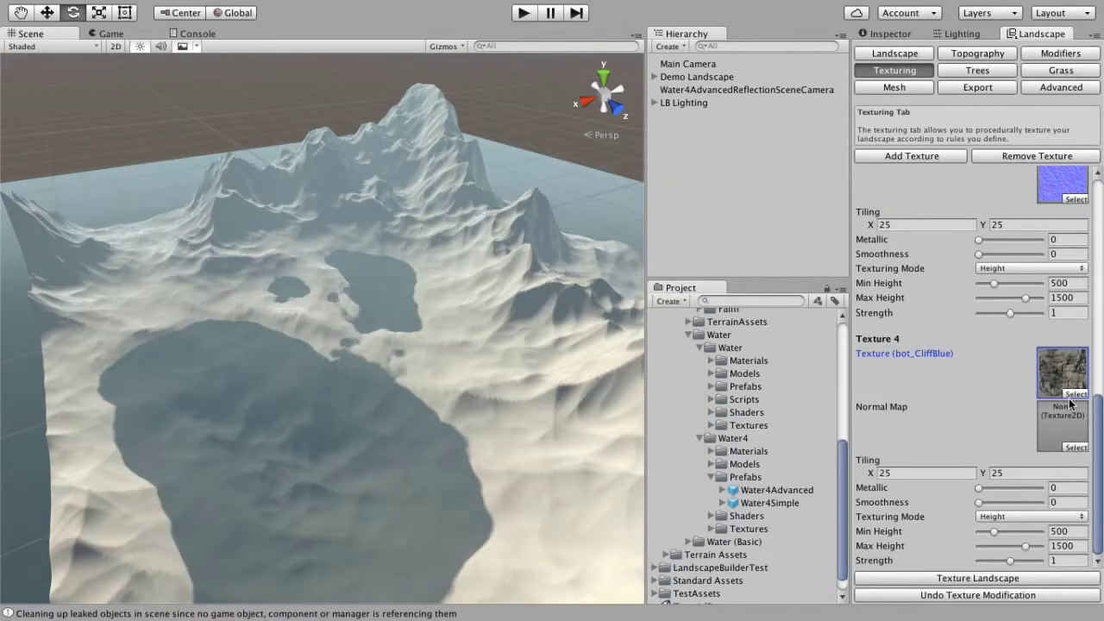
Assign BotCliffNM as the normal map of Texture 4.
left_click(1076, 448)
type("to")
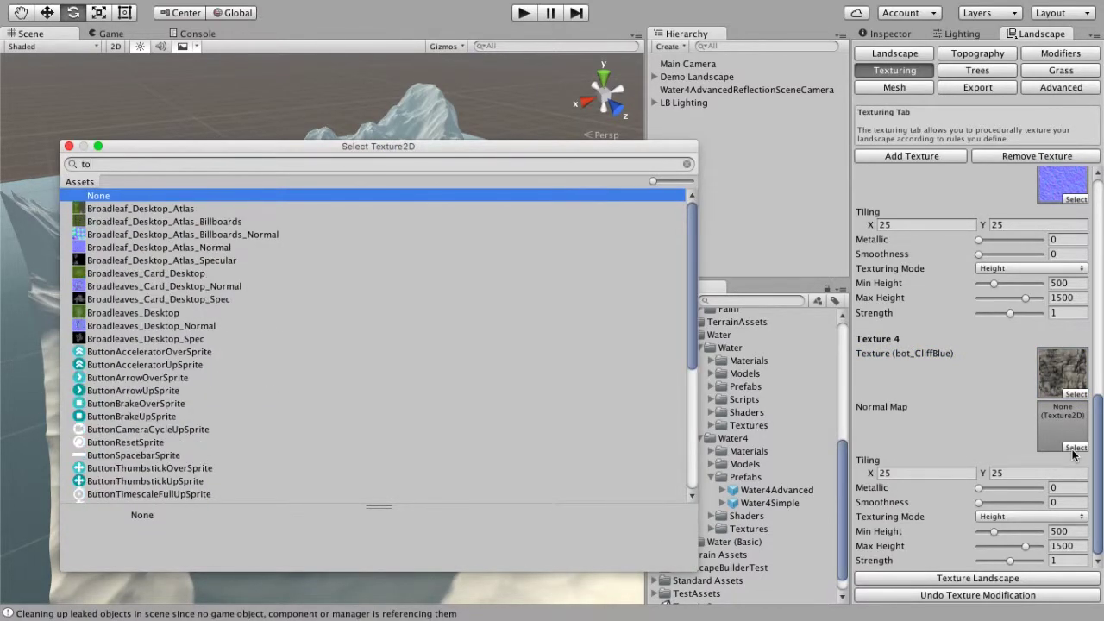
key("BackSpace")
key("BackSpace")
type("botcl")
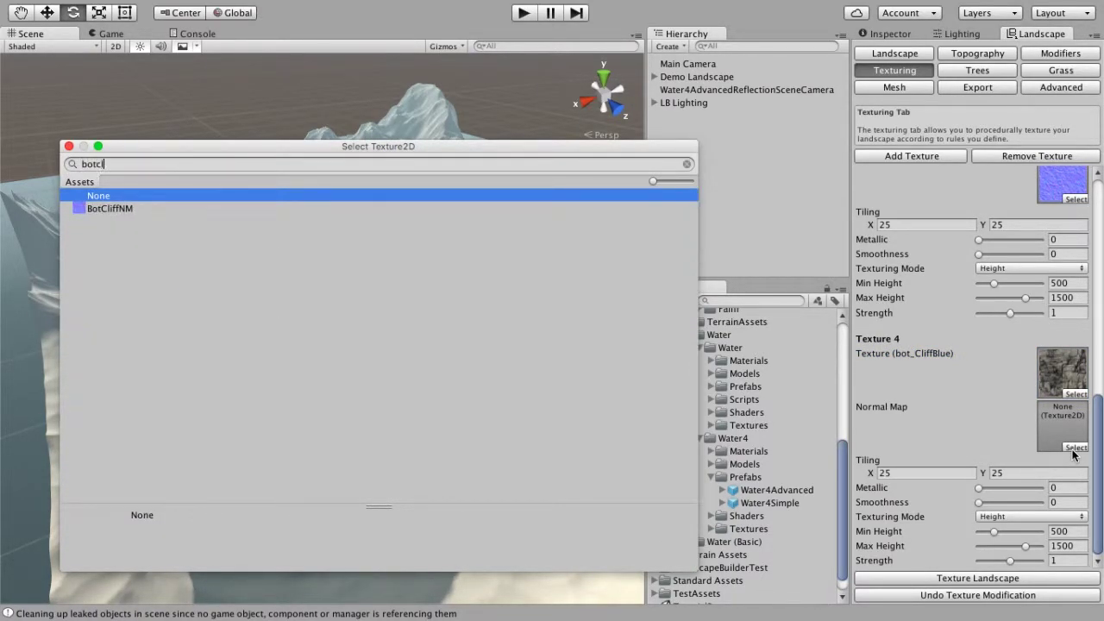
key("Down")
key("Return")
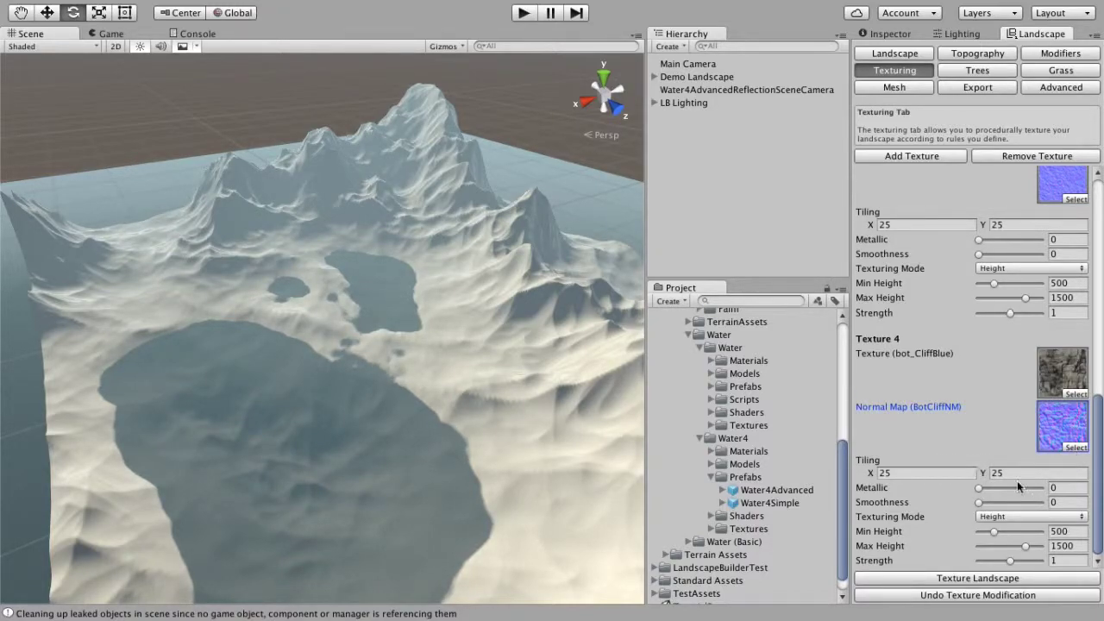
Set the height range of Texture 1, the beach sand, to a minimum of 0 and a maximum of 1100.
scroll(1004, 461, "up", 10)
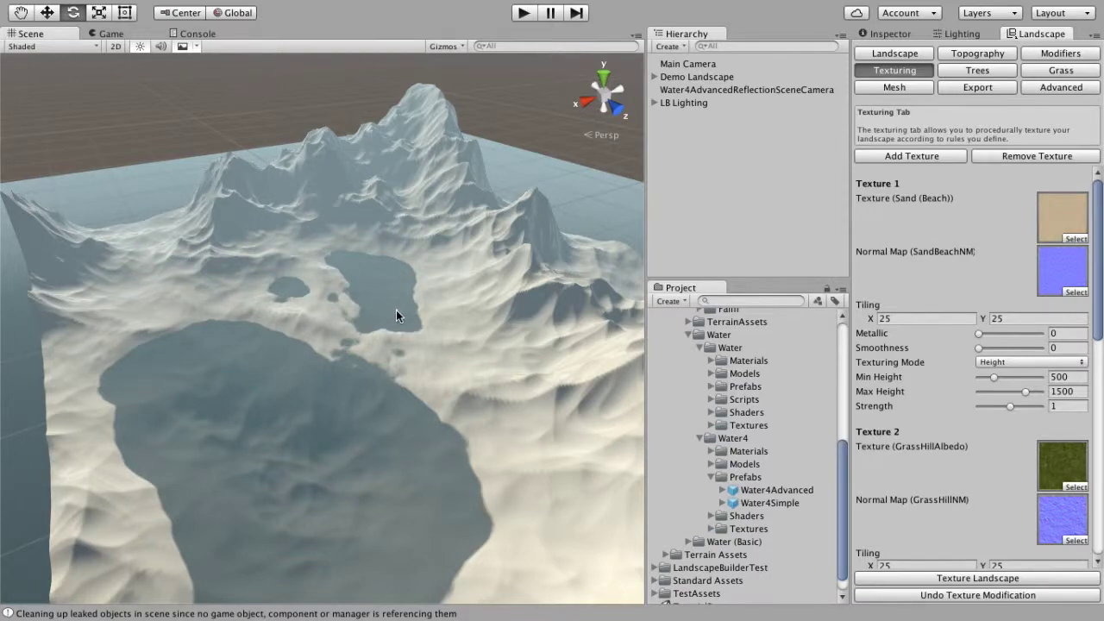
right_click_drag(358, 325, 333, 321)
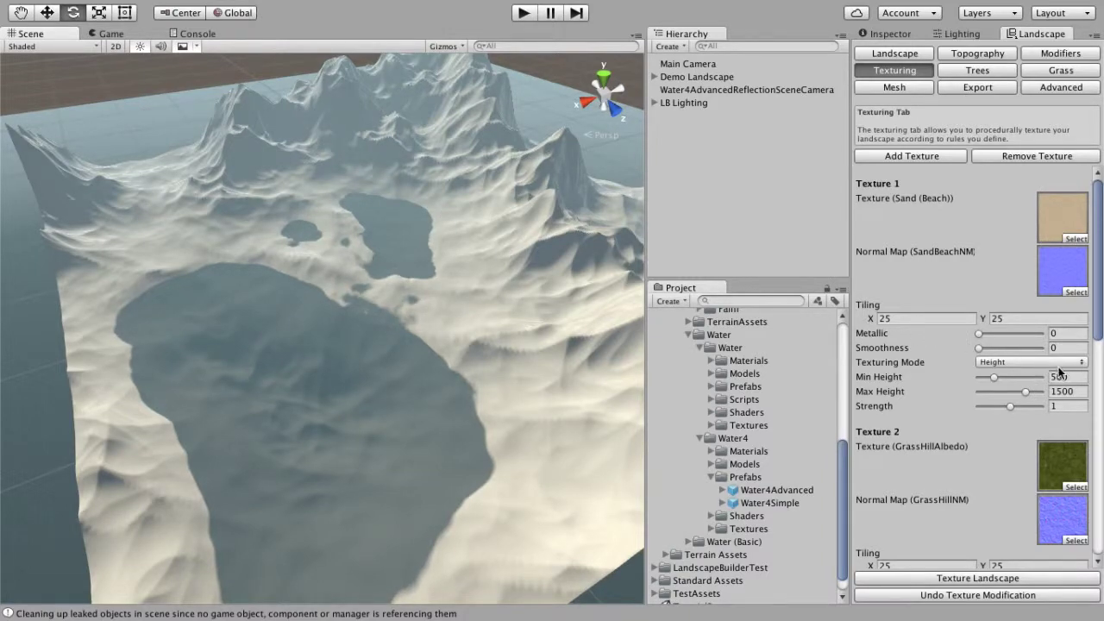
type("0")
left_click(1068, 393)
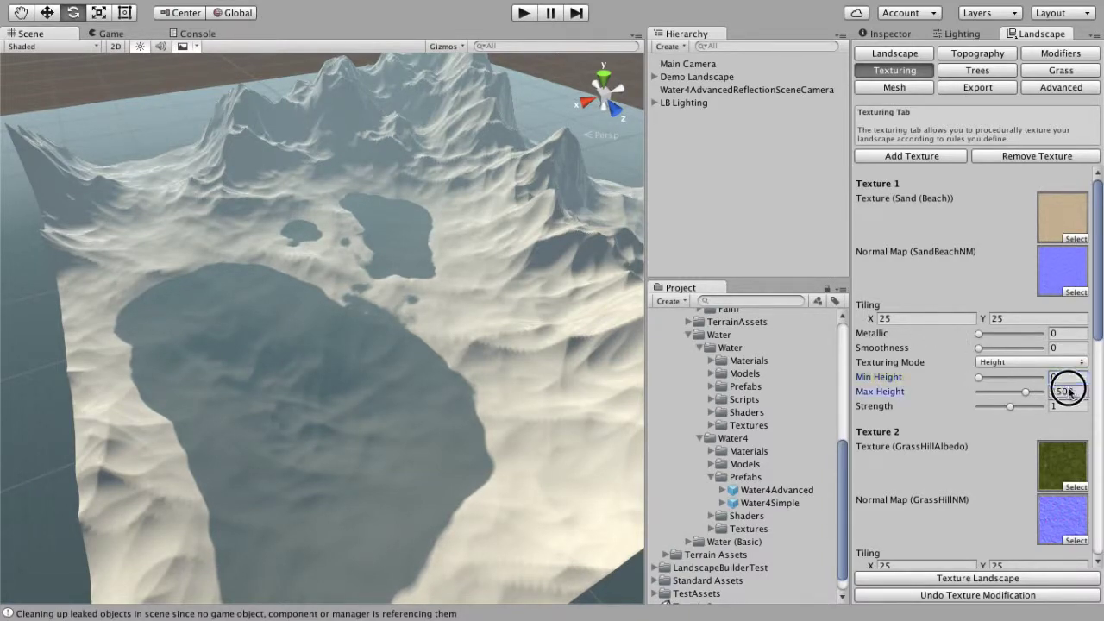
type("1100")
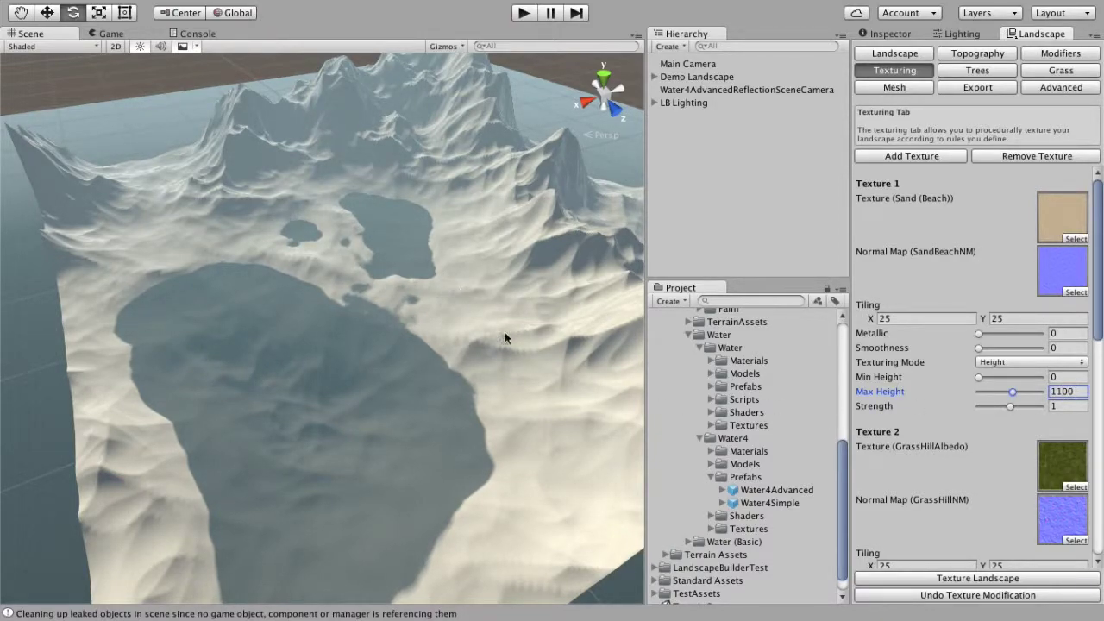
Set the minimum height of Texture 2, the grass hill texture, to 1100.
scroll(959, 397, "down", 5)
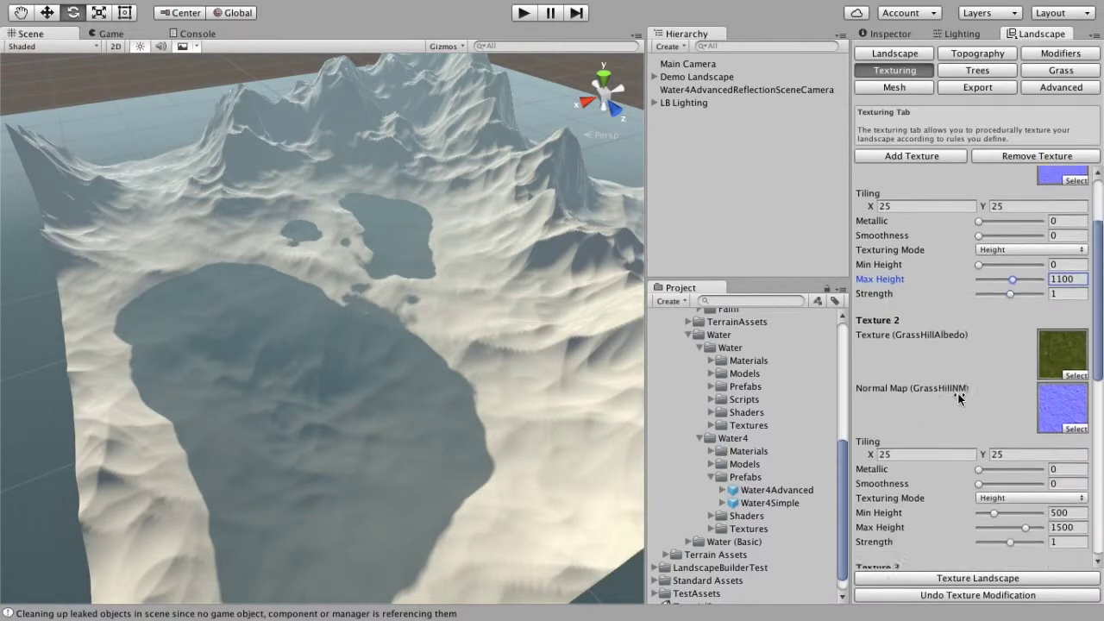
left_click(1063, 408)
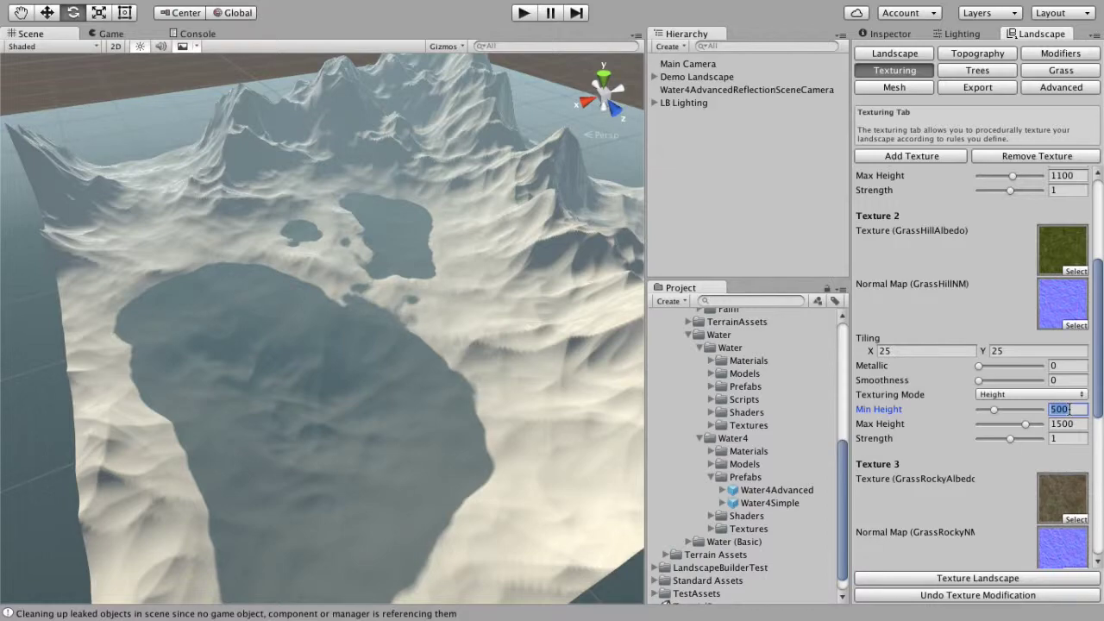
type("1100")
Set the minimum height of Texture 3, the rocky grass texture, to 1050.
scroll(1046, 470, "down", 3)
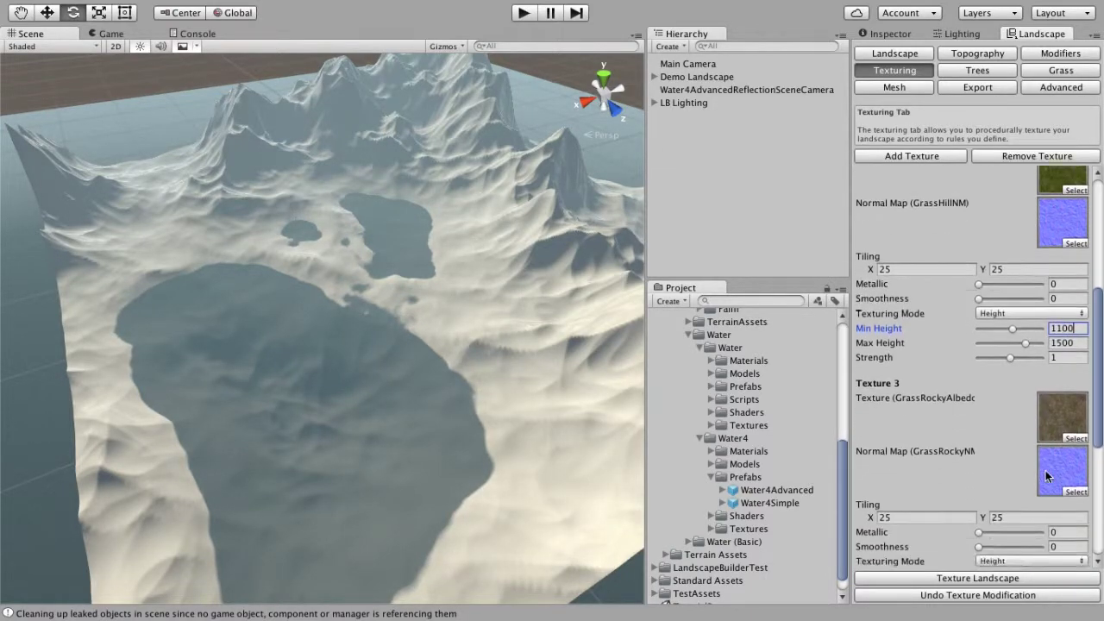
left_click_drag(426, 328, 477, 318, "alt")
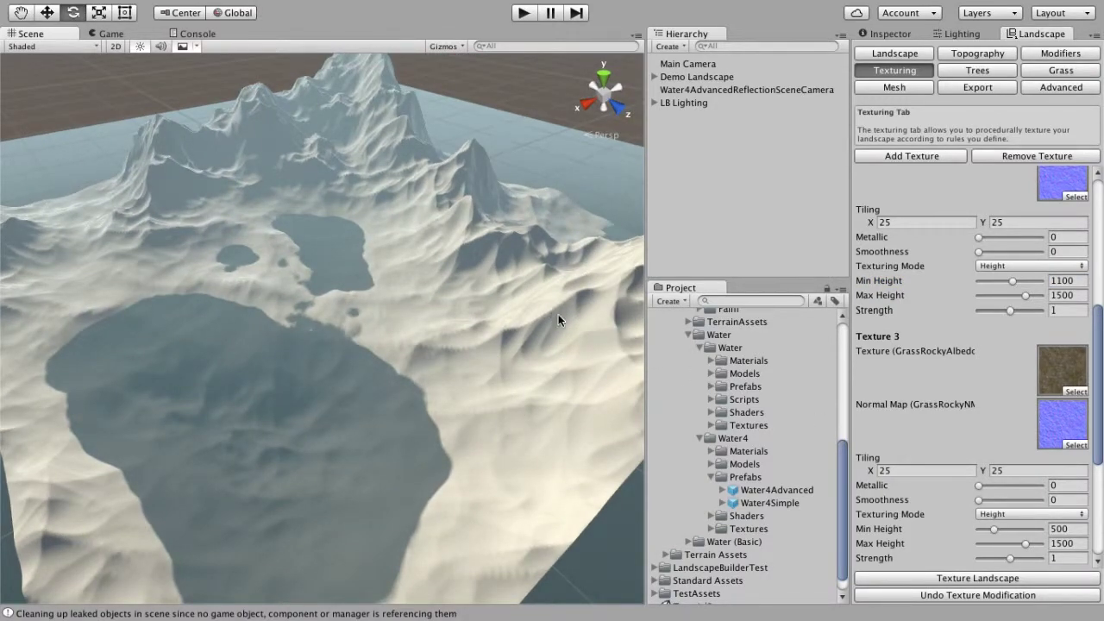
scroll(1027, 473, "down", 3)
left_click(1077, 415)
type("1050")
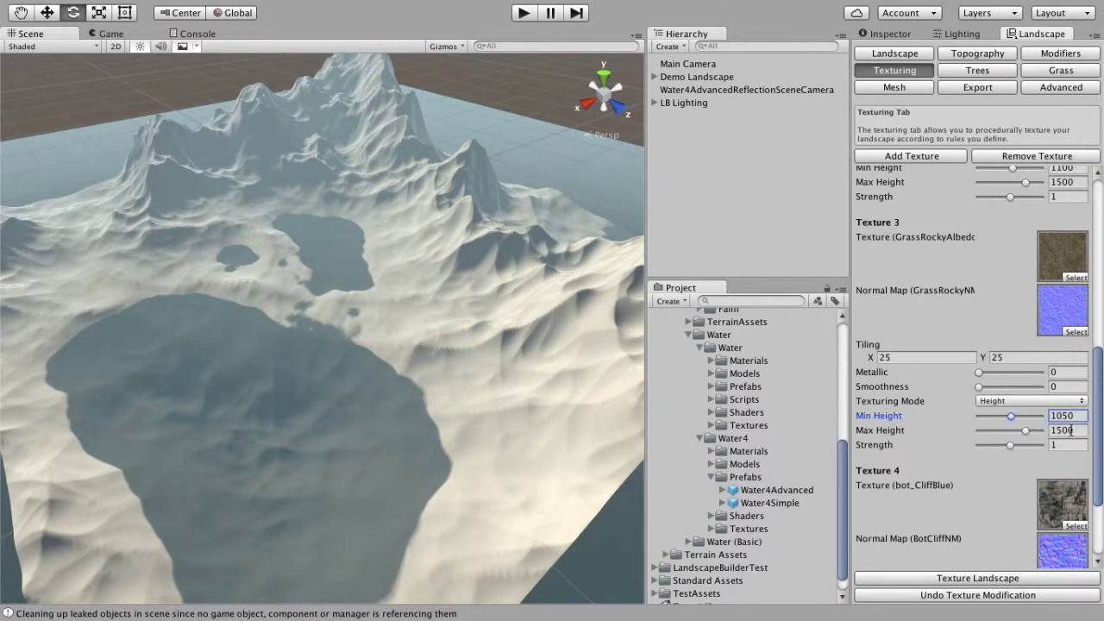
Set the height range of Texture 4, the cliff texture, to a minimum of 1400 and a maximum of 2000.
scroll(1070, 432, "down", 4)
left_click(1072, 532)
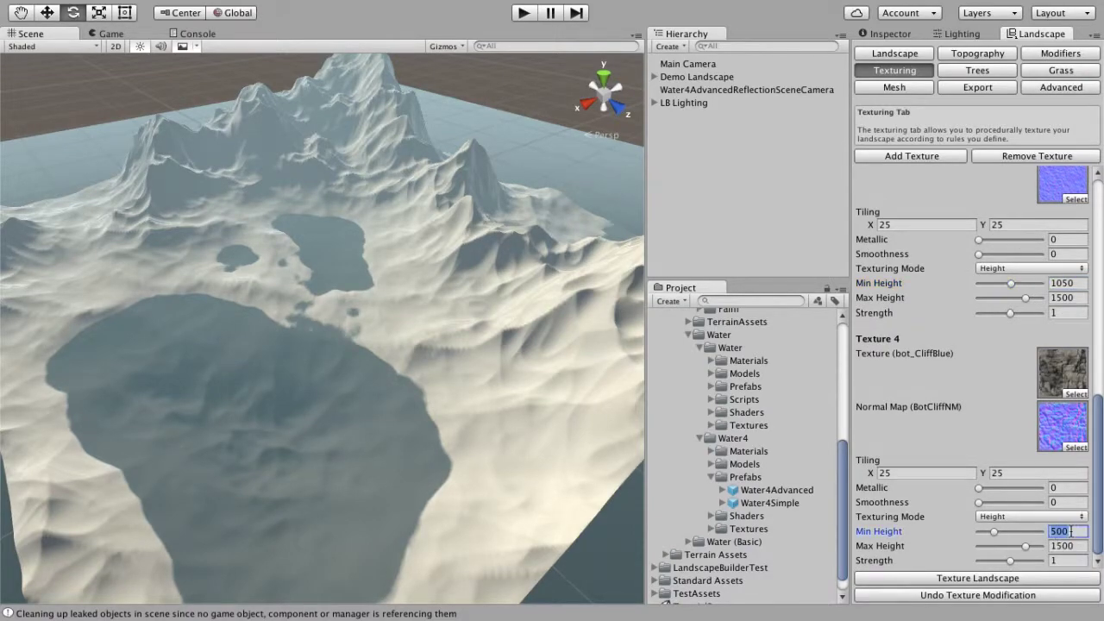
type("1400")
left_click(1077, 546)
type("2000")
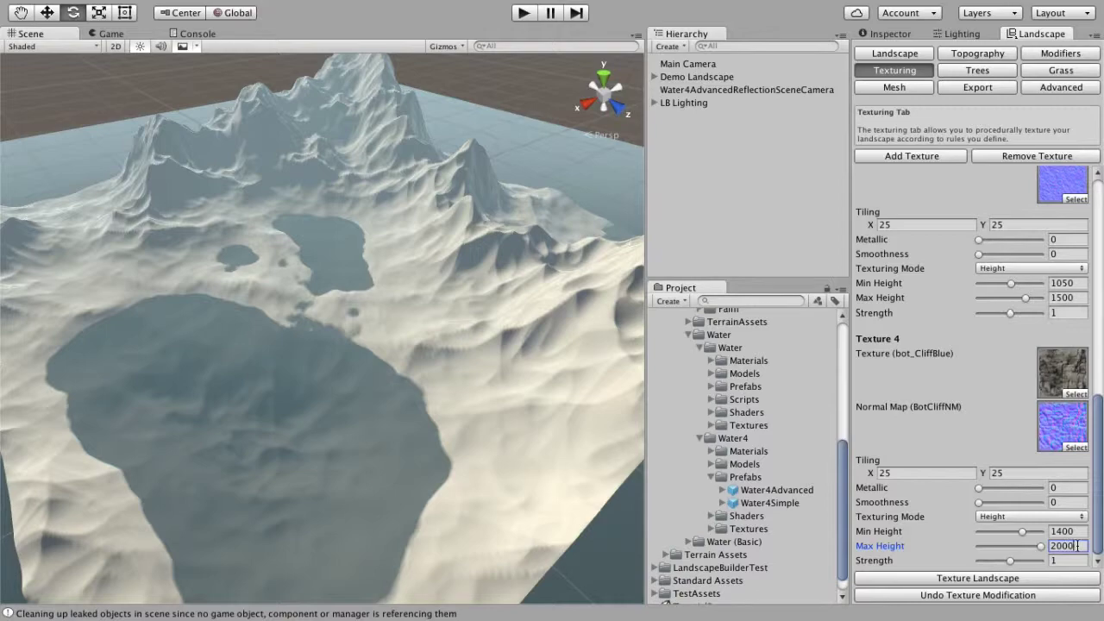
Review the height ranges and texturing rules of all four textures, checking where they overlap.
scroll(1077, 543, "up", 10)
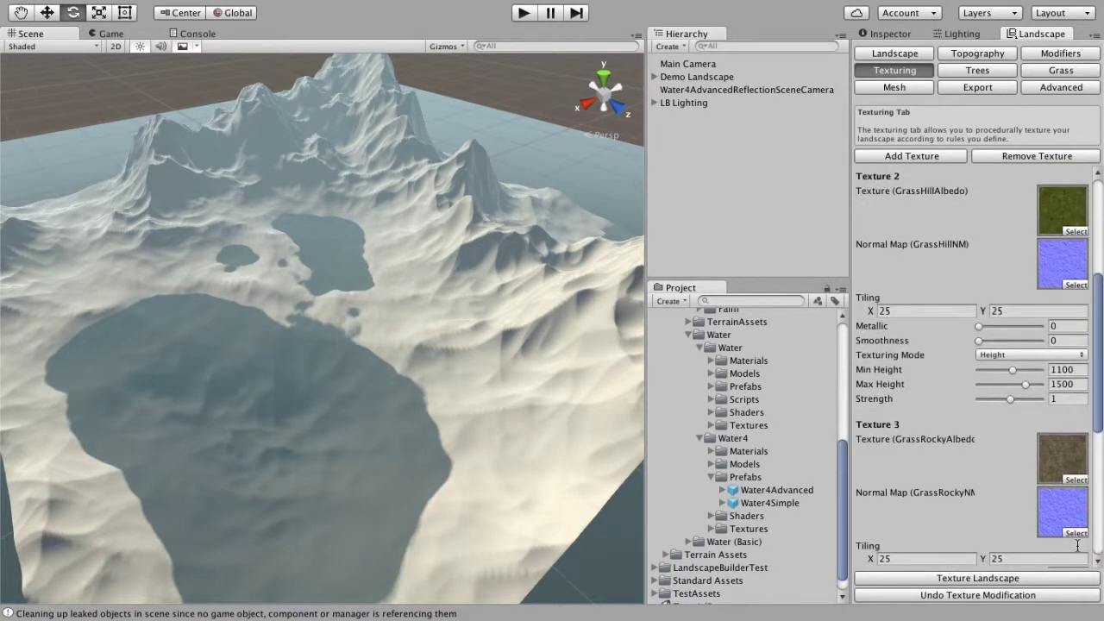
scroll(1061, 369, "down", 4)
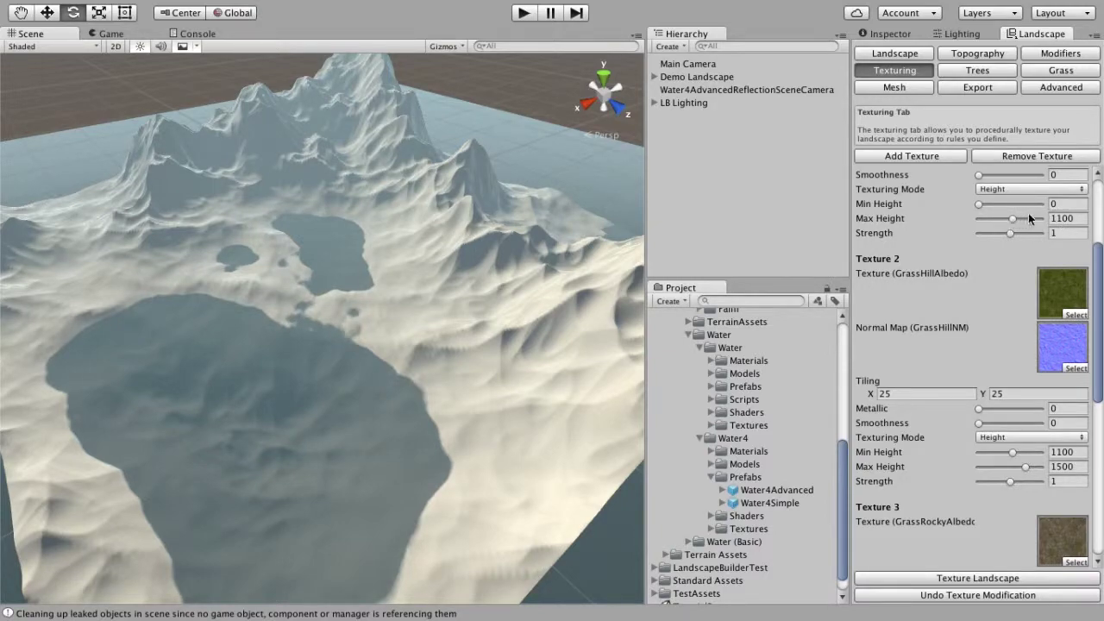
scroll(1059, 244, "down", 6)
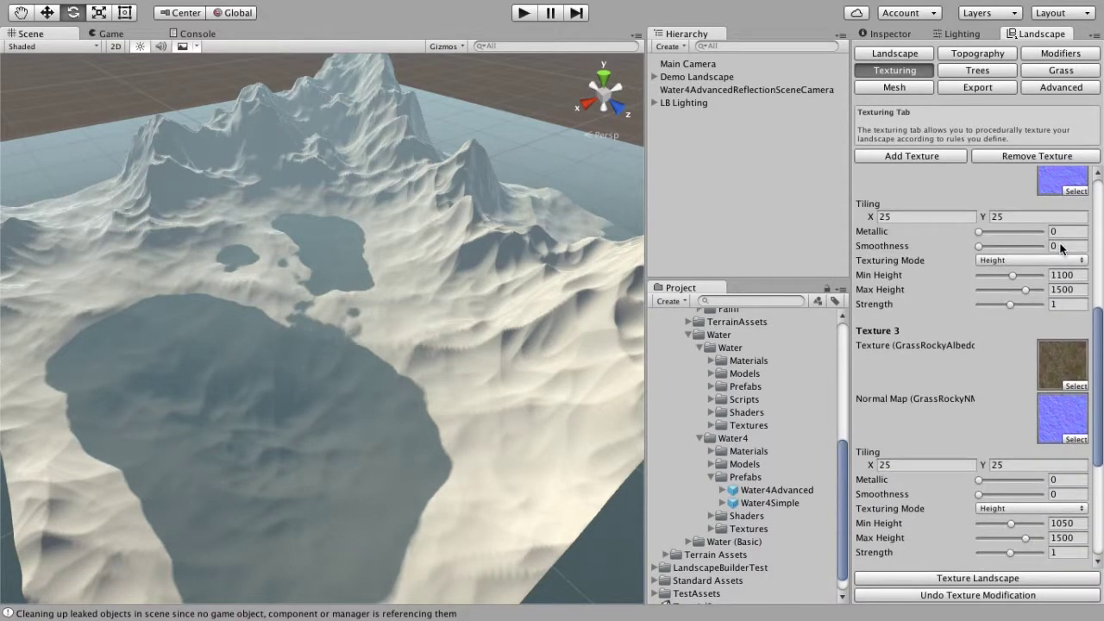
scroll(1061, 246, "down", 1)
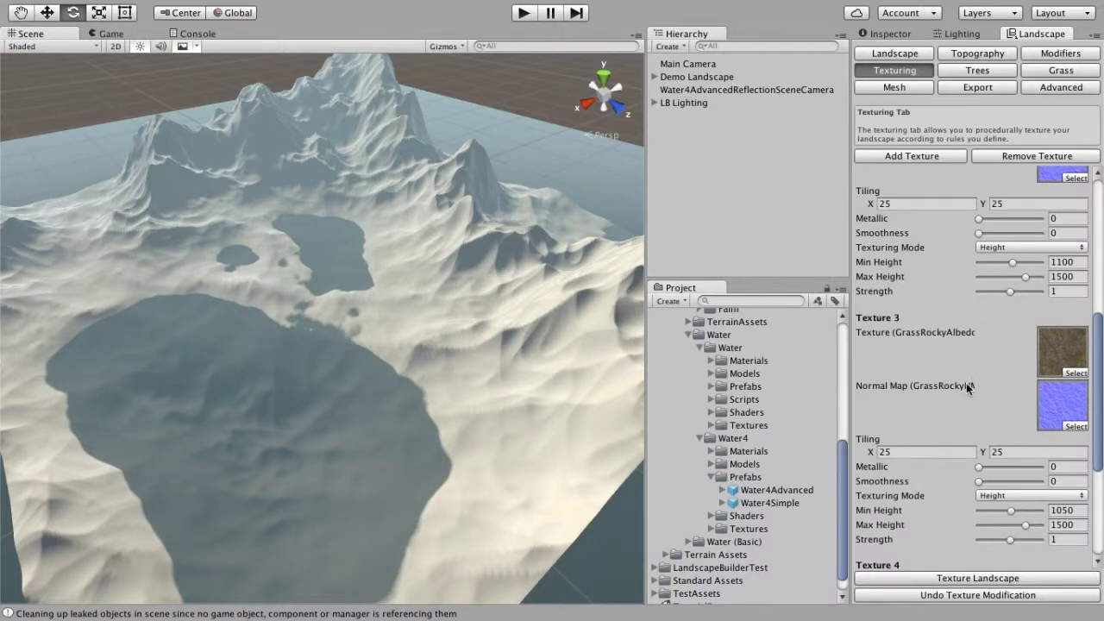
scroll(967, 387, "up", 2)
scroll(966, 383, "up", 1)
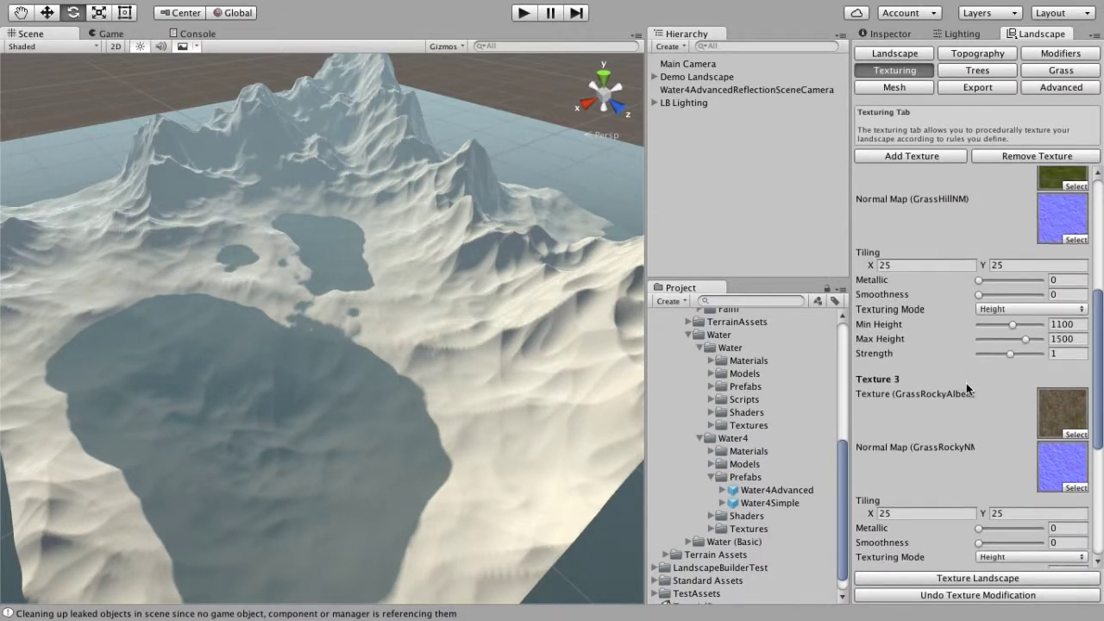
scroll(966, 383, "down", 3)
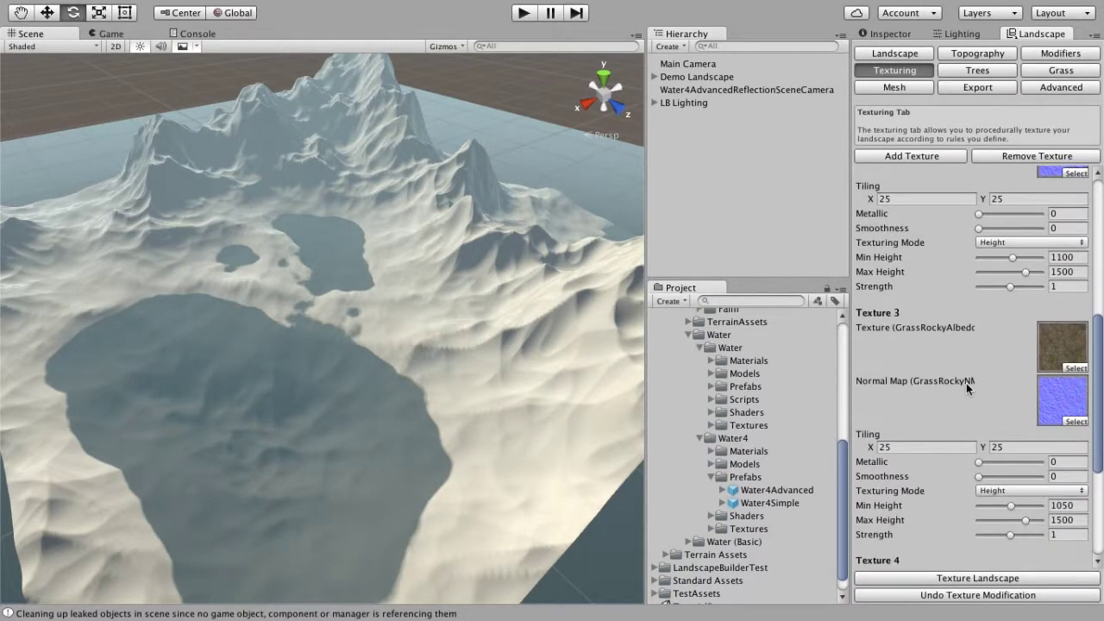
scroll(966, 383, "down", 8)
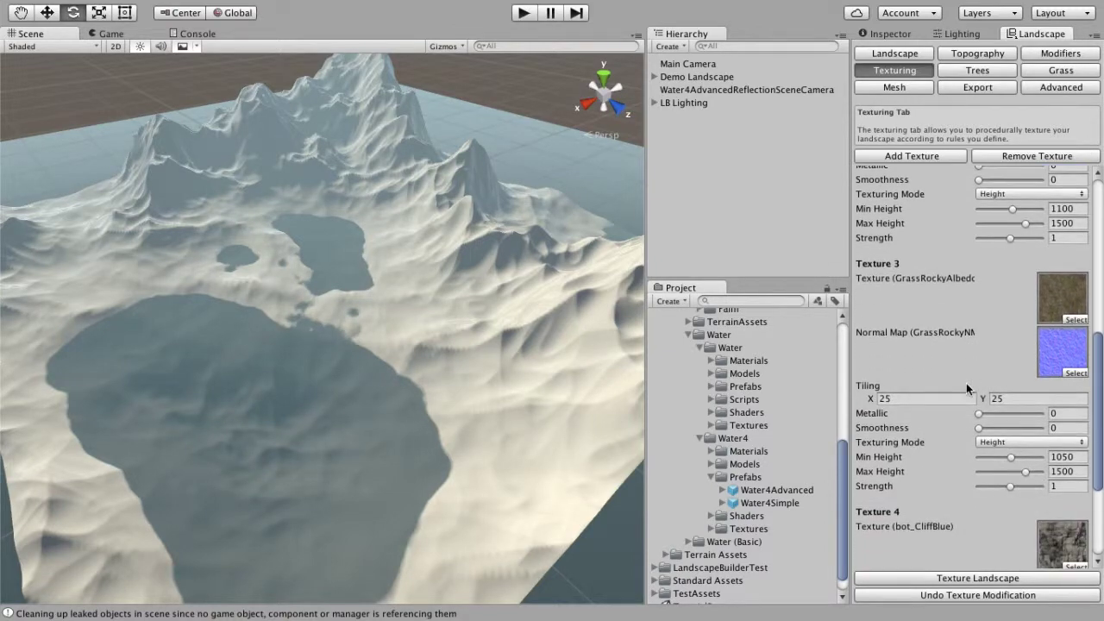
scroll(966, 383, "down", 4)
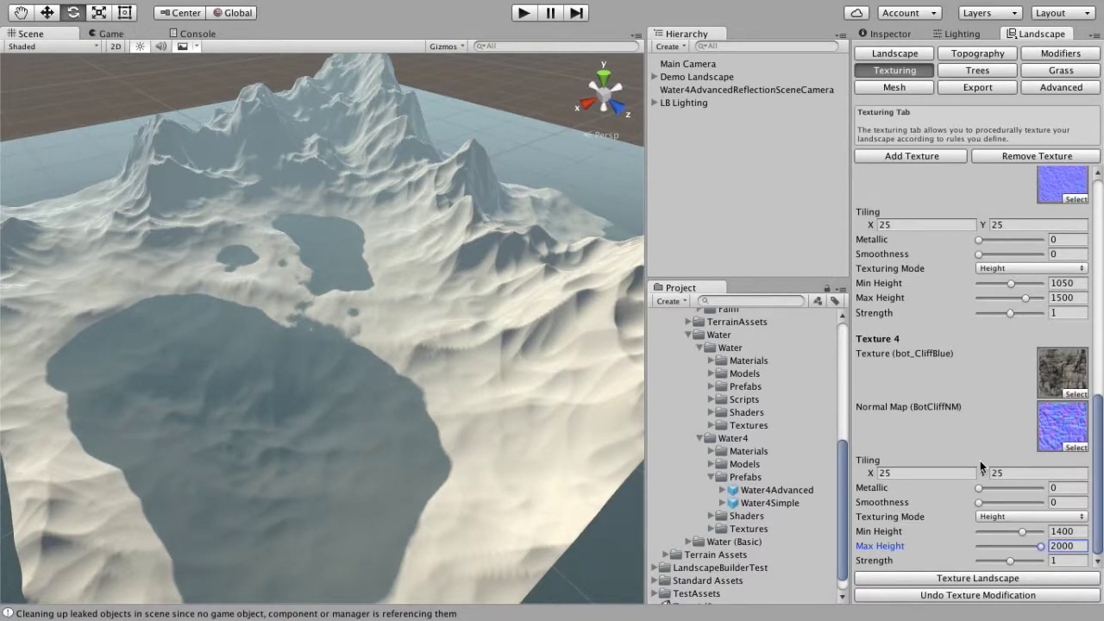
scroll(995, 460, "up", 8)
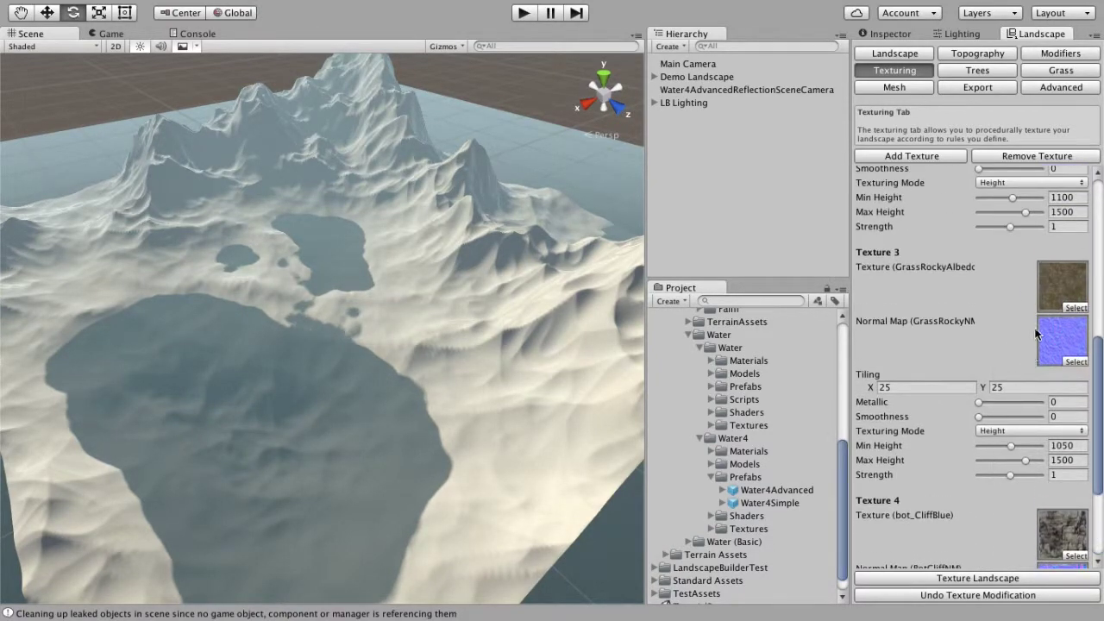
scroll(1037, 336, "up", 8)
scroll(1035, 311, "down", 12)
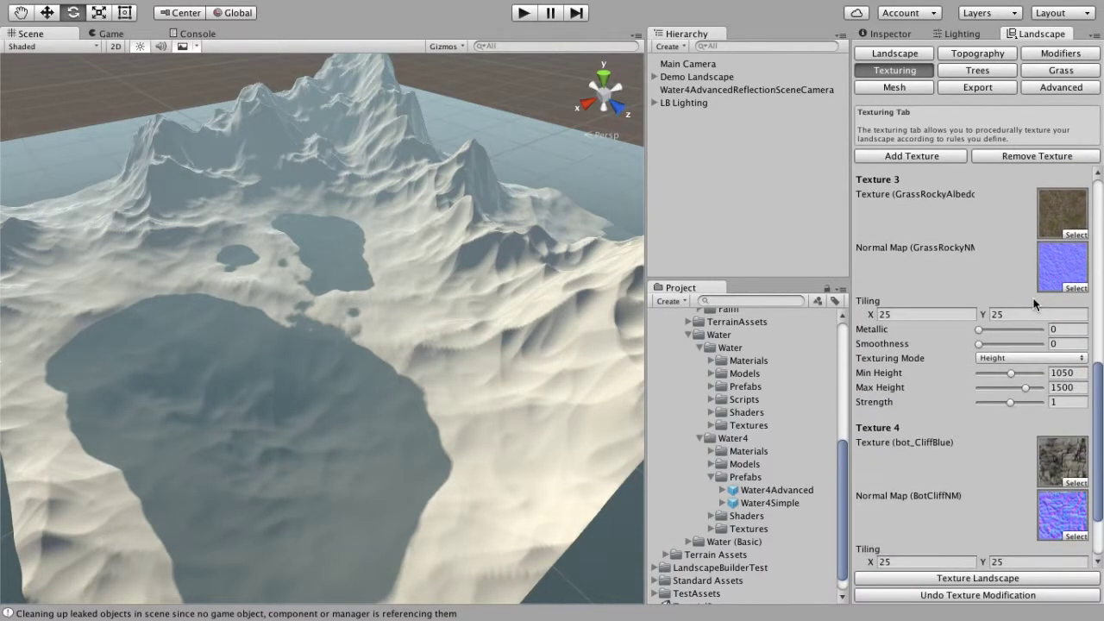
scroll(1035, 303, "down", 4)
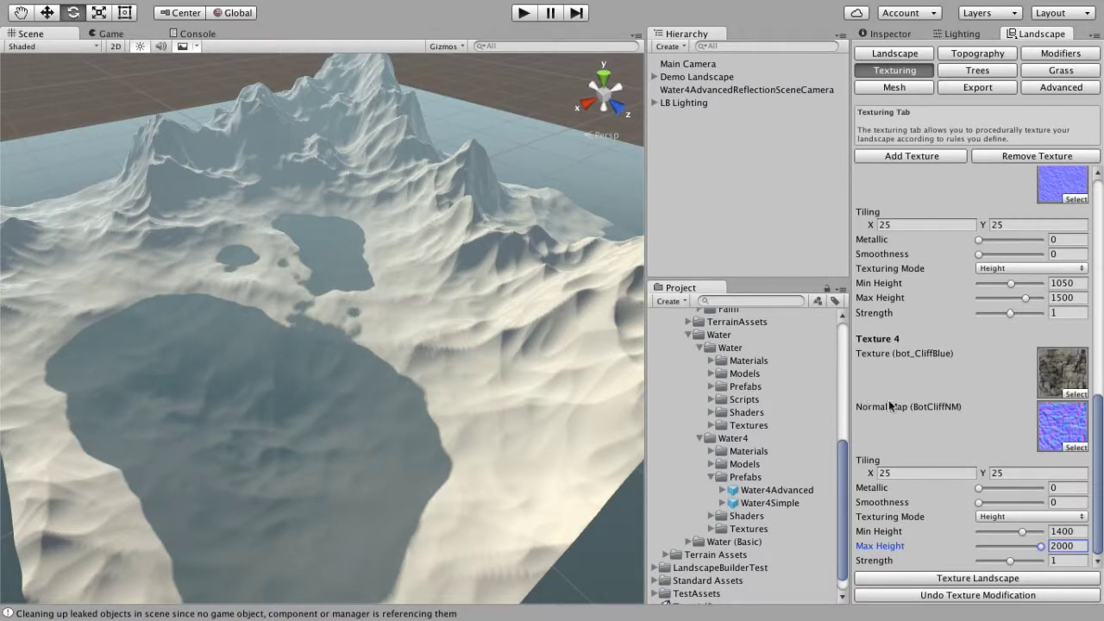
Apply the four texture rules to the landscape and inspect the textured terrain from several angles.
left_click(940, 580)
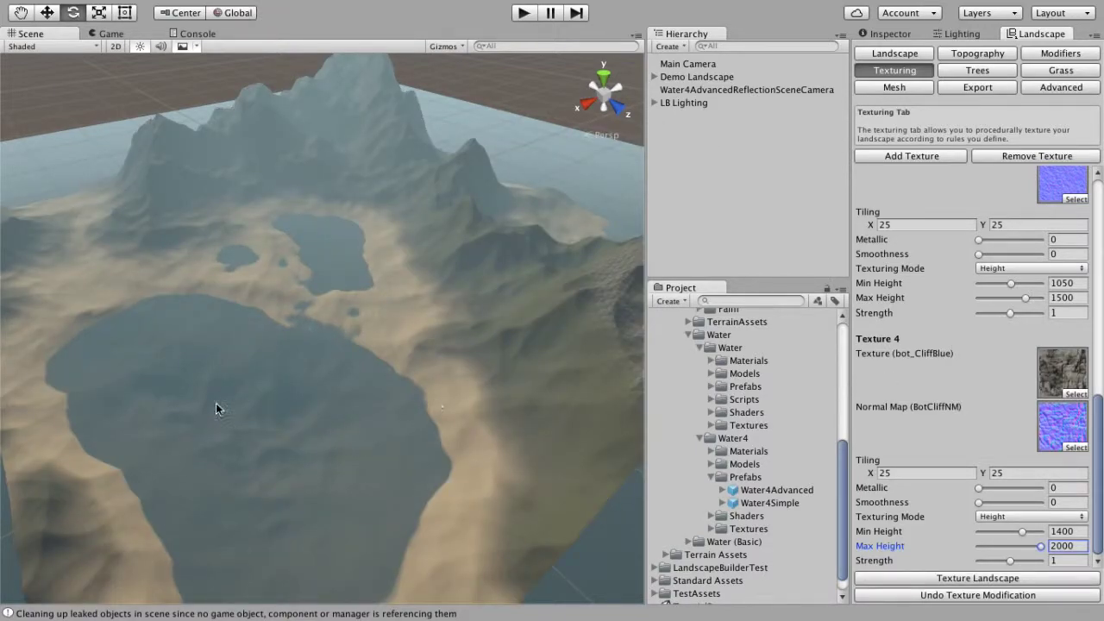
left_click_drag(215, 409, 376, 352, "alt")
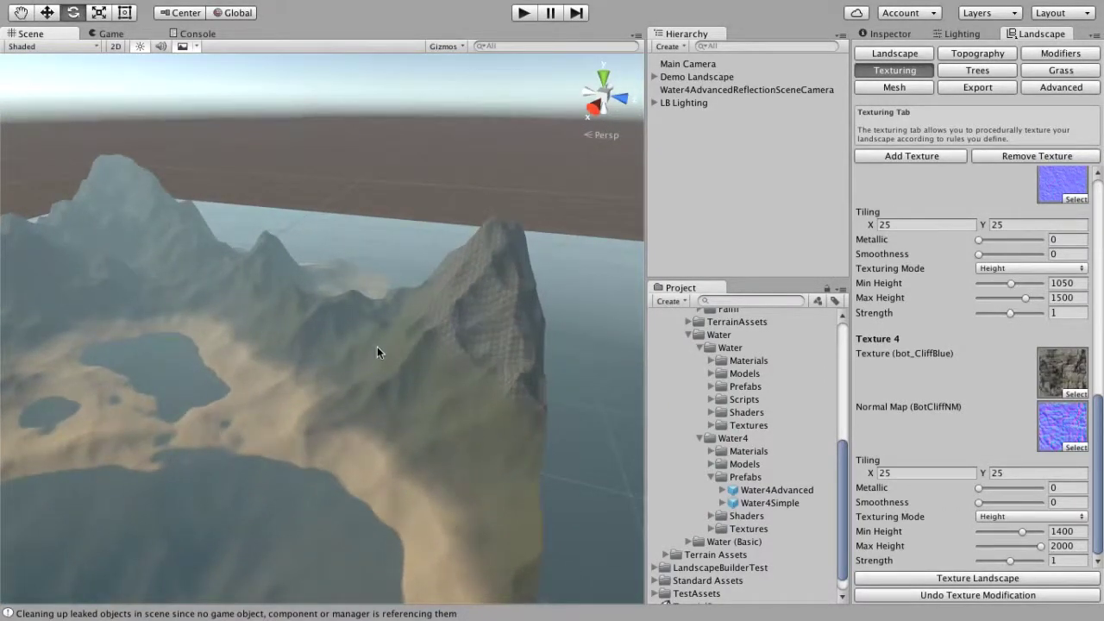
left_click_drag(473, 385, 308, 411, "alt")
Set the tiling of Texture 4, the cliff texture, to 100 in both X and Y.
left_click(889, 473)
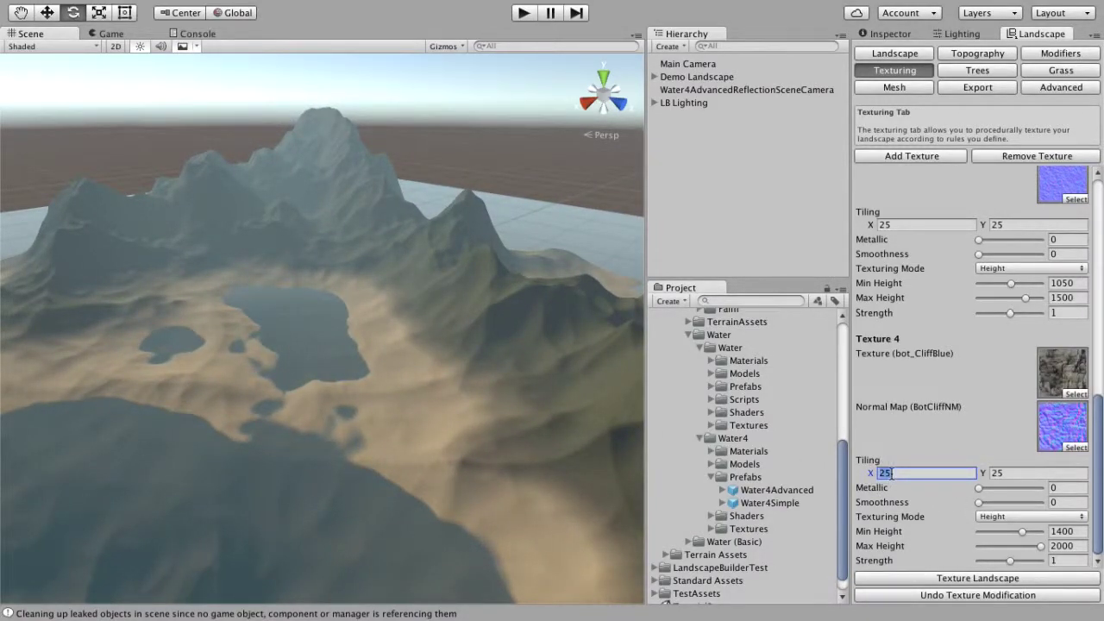
type("100")
left_click(1002, 471)
type("100")
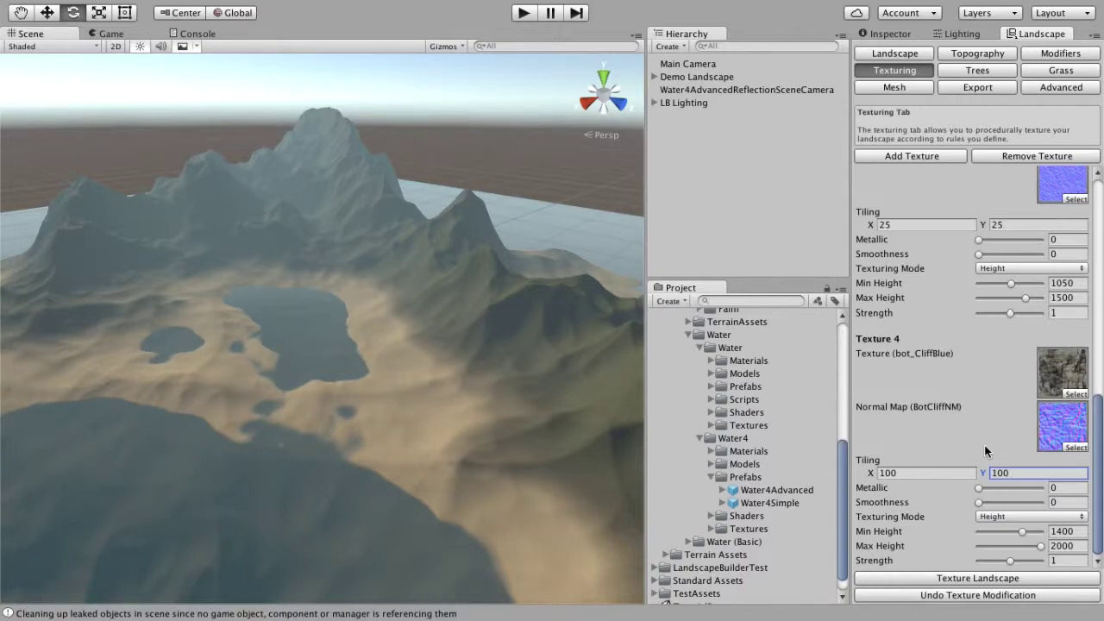
Inspect the sand around the lagoon and set the maximum height of Texture 1 to 1020.
right_click_drag(524, 421, 534, 489)
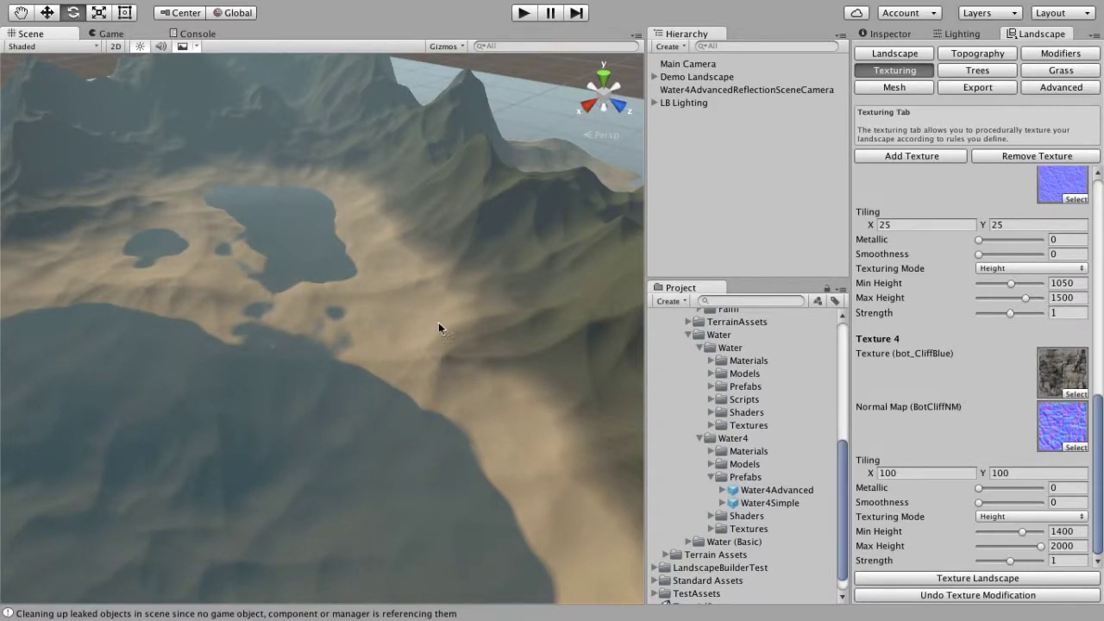
mouse_move(299, 406)
right_mouse_down()
mouse_move(434, 377)
mouse_move(296, 392)
right_mouse_up()
scroll(911, 344, "up", 15)
left_click(1070, 346)
left_click(1077, 392)
type("1020")
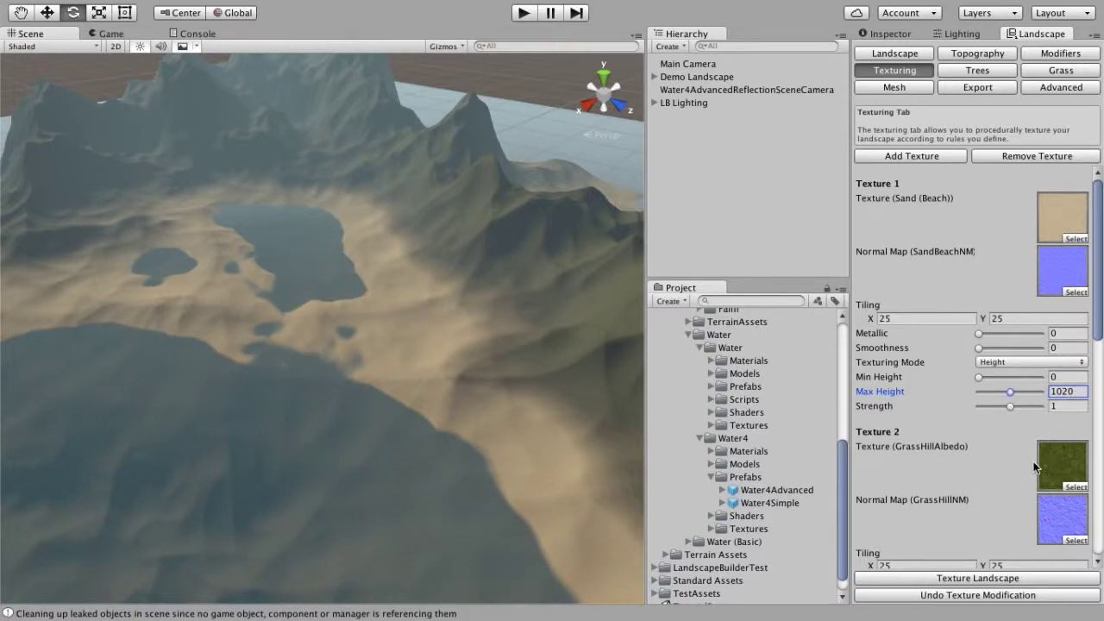
Set the minimum height of Texture 3 to 1010 and the minimum height of Texture 2 to 1050.
scroll(1034, 461, "down", 5)
scroll(1034, 466, "down", 4)
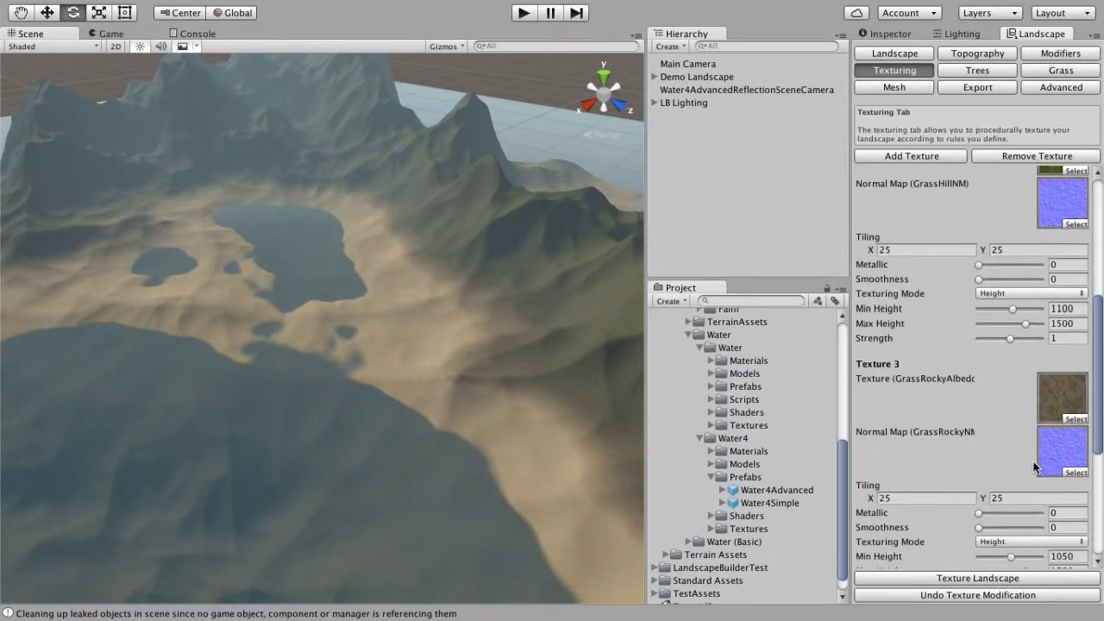
left_click(1068, 491)
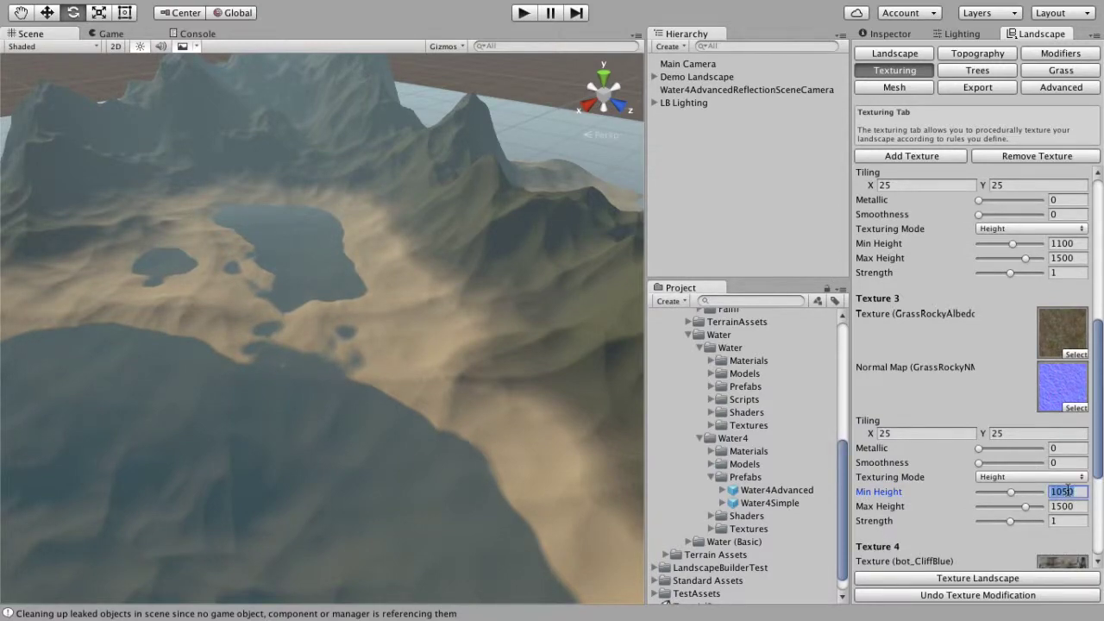
type("1010")
scroll(1008, 392, "up", 3)
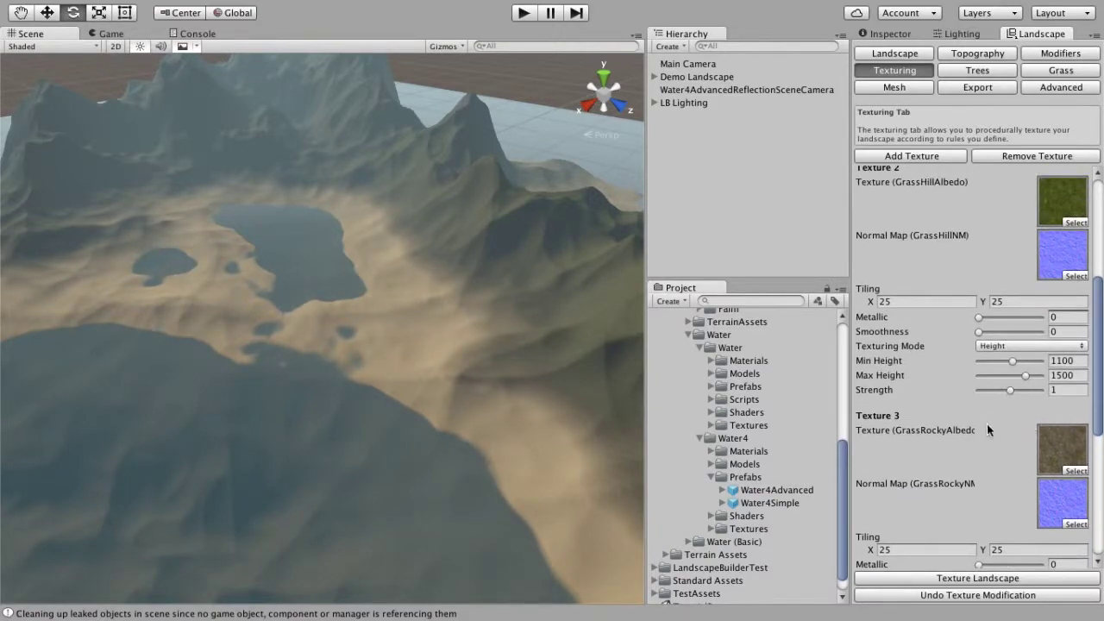
left_click(1077, 361)
type("1050")
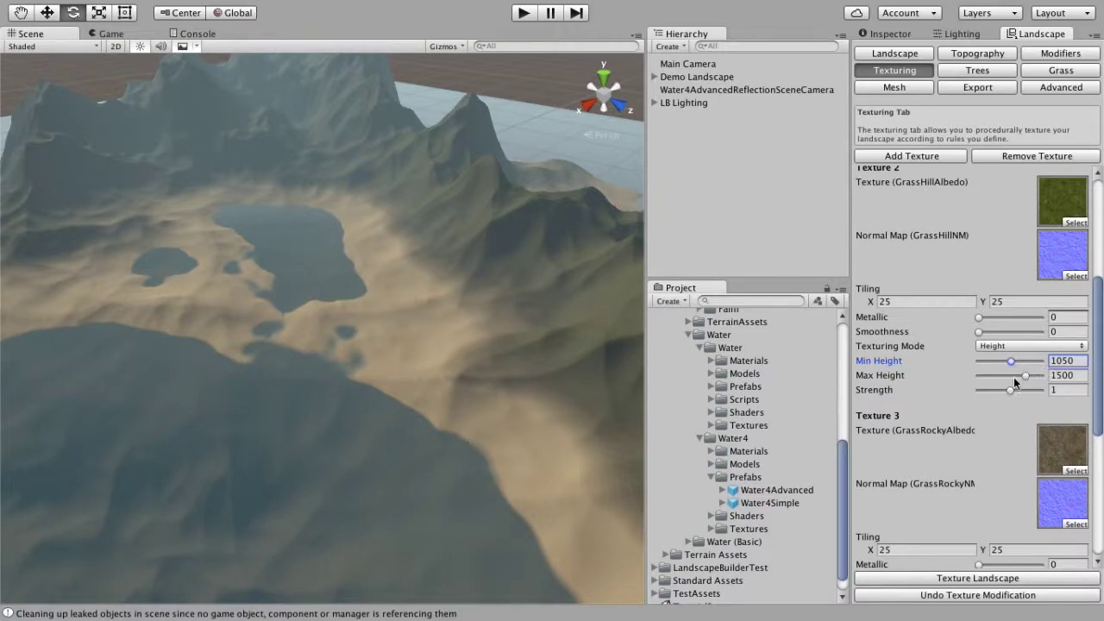
Retexture the landscape with the updated minimum heights of the two grass textures.
scroll(956, 460, "down", 1)
left_click_drag(405, 461, 438, 435, "alt")
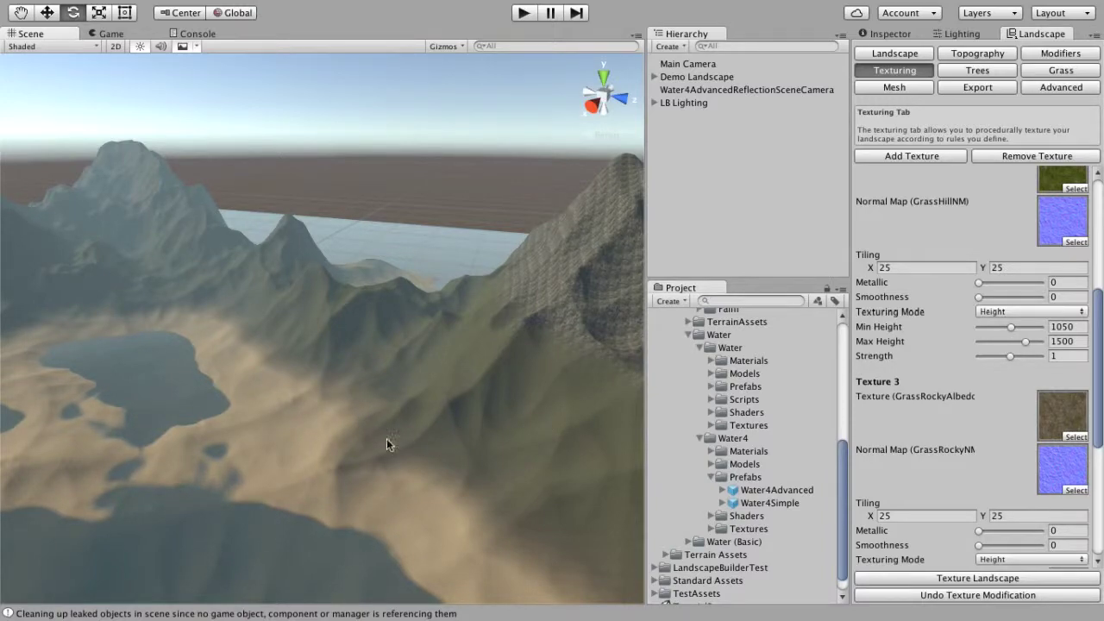
left_click_drag(349, 412, 322, 436, "alt")
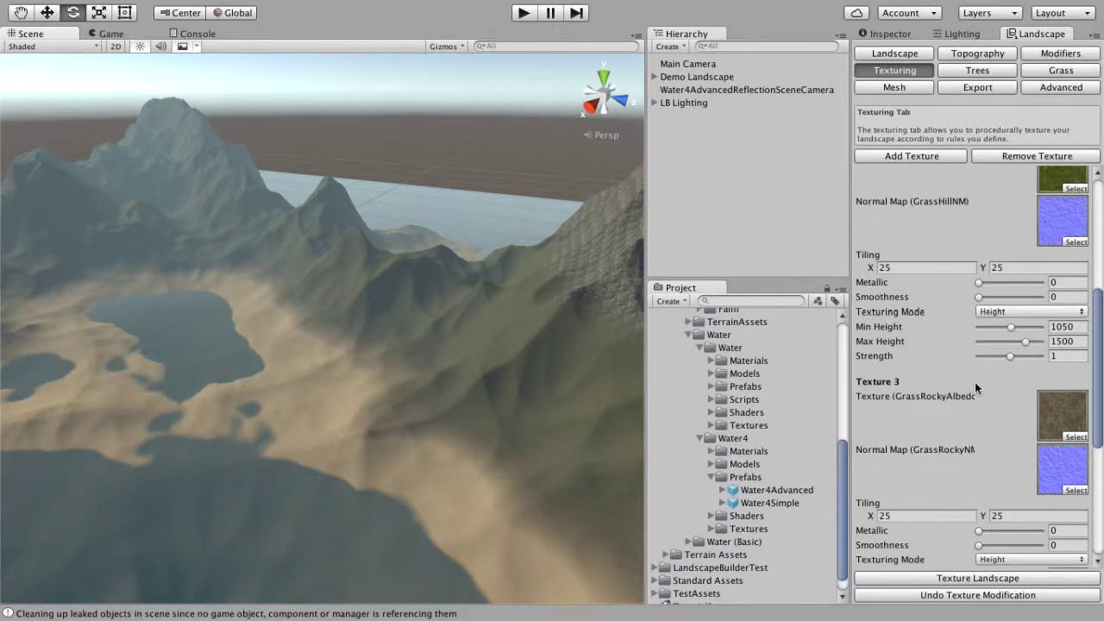
scroll(974, 382, "down", 10)
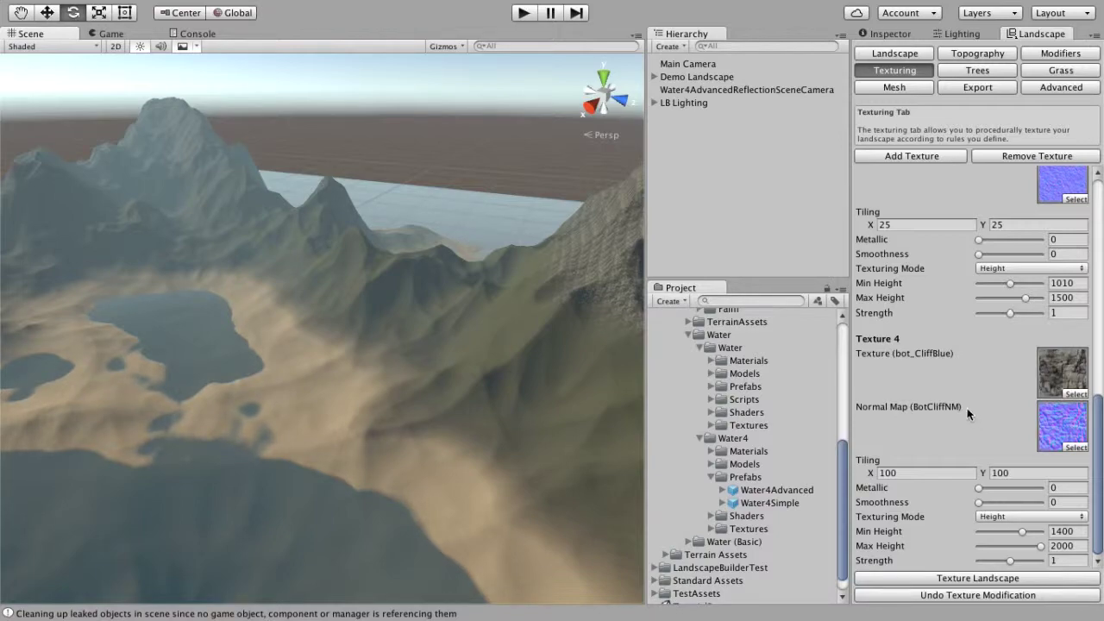
left_click(945, 578)
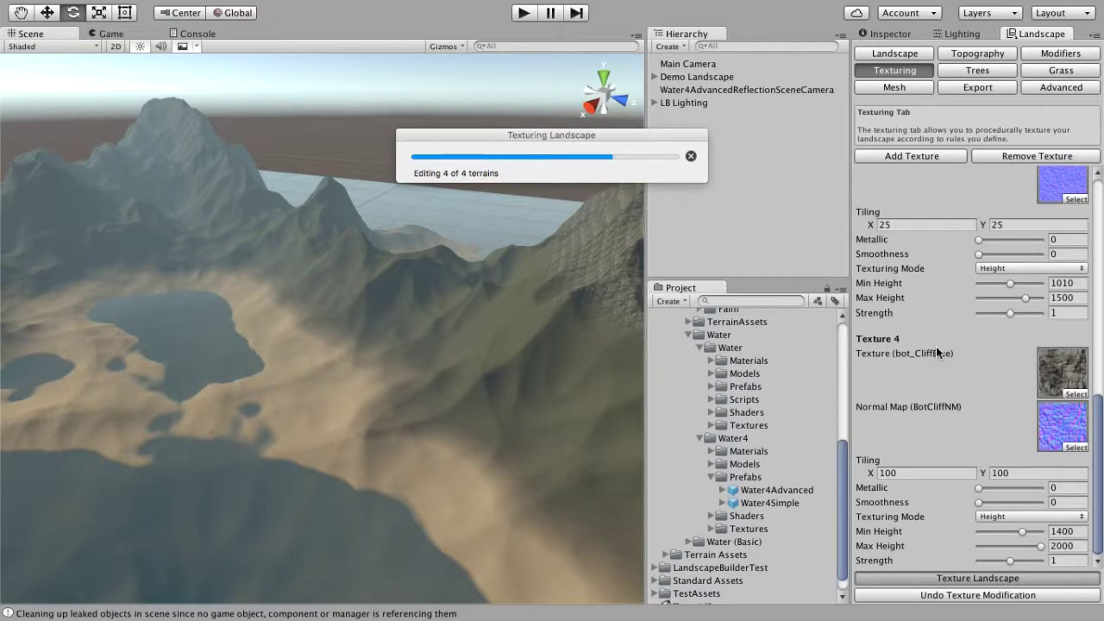
Inspect the sand around the lagoon, the grassy slopes and the cliff peak from several angles.
right_click_drag(457, 337, 527, 274)
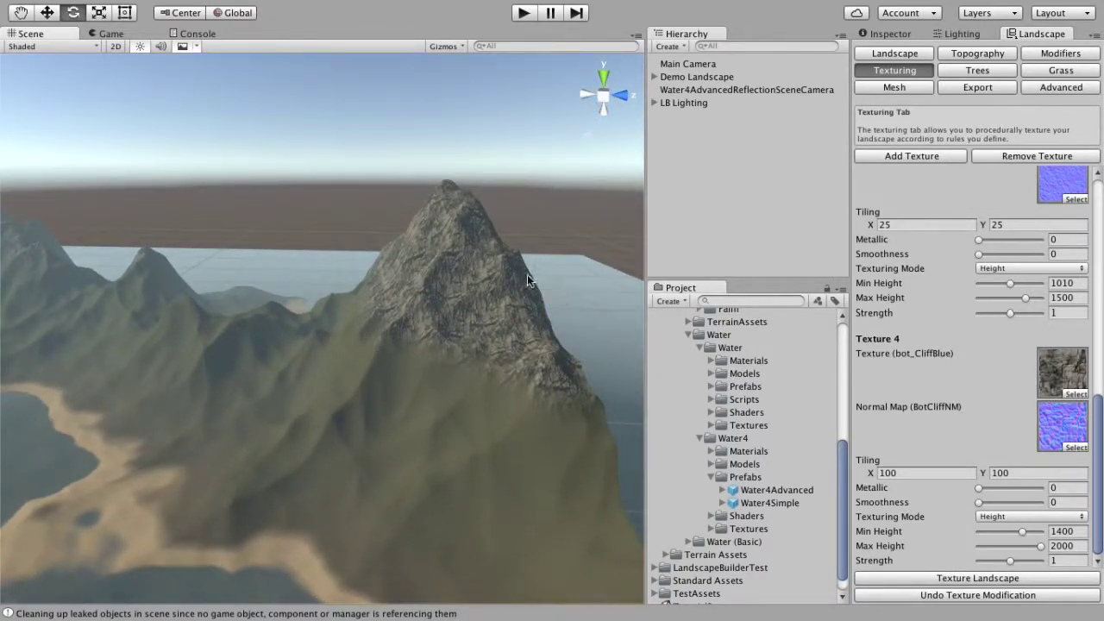
left_click_drag(468, 315, 307, 330, "alt")
left_click_drag(447, 428, 341, 405, "alt")
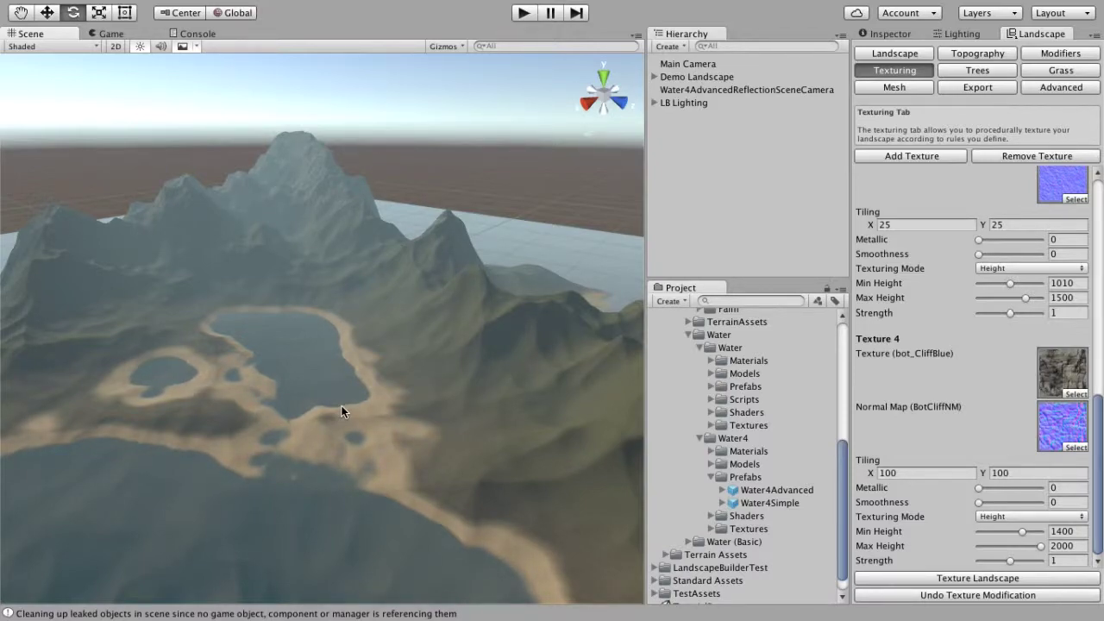
left_click_drag(443, 517, 362, 402, "alt")
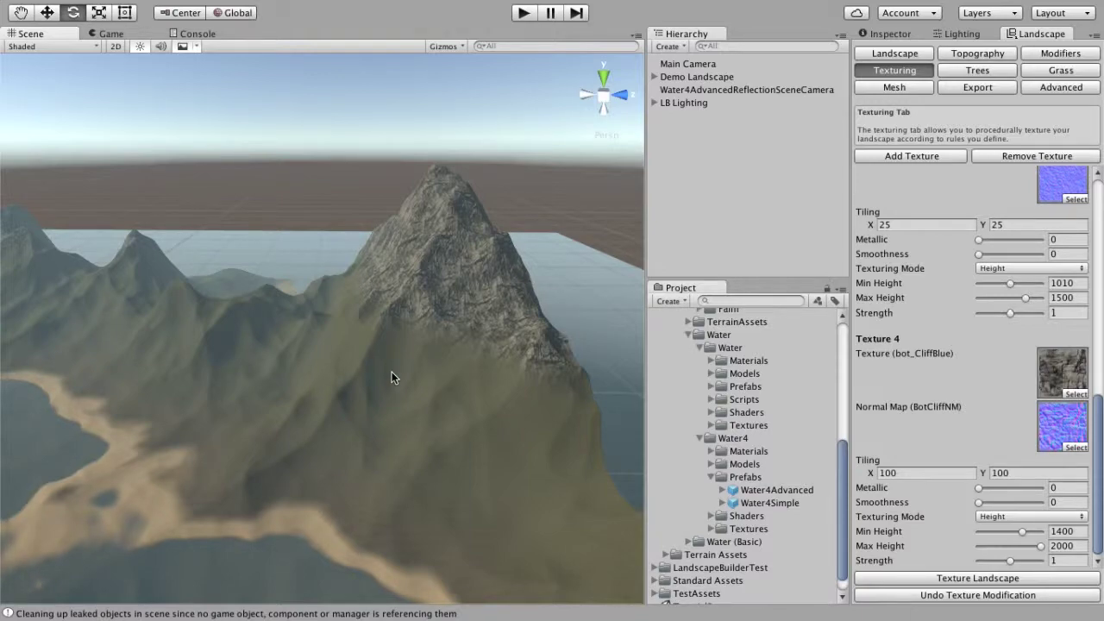
left_click_drag(443, 345, 357, 414, "alt")
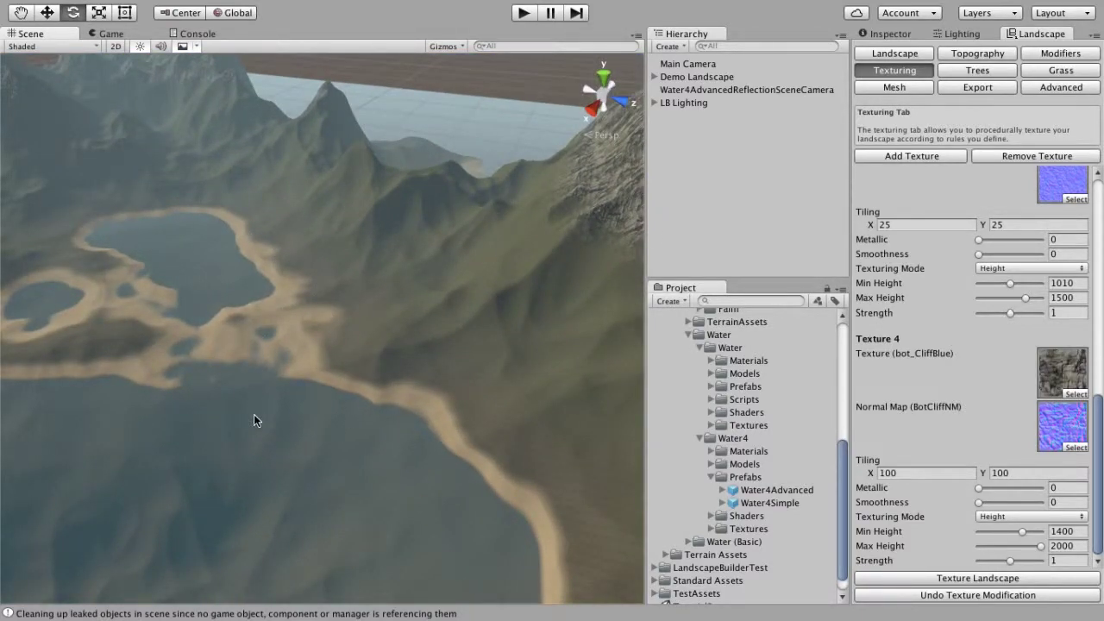
left_click_drag(291, 355, 336, 326, "alt")
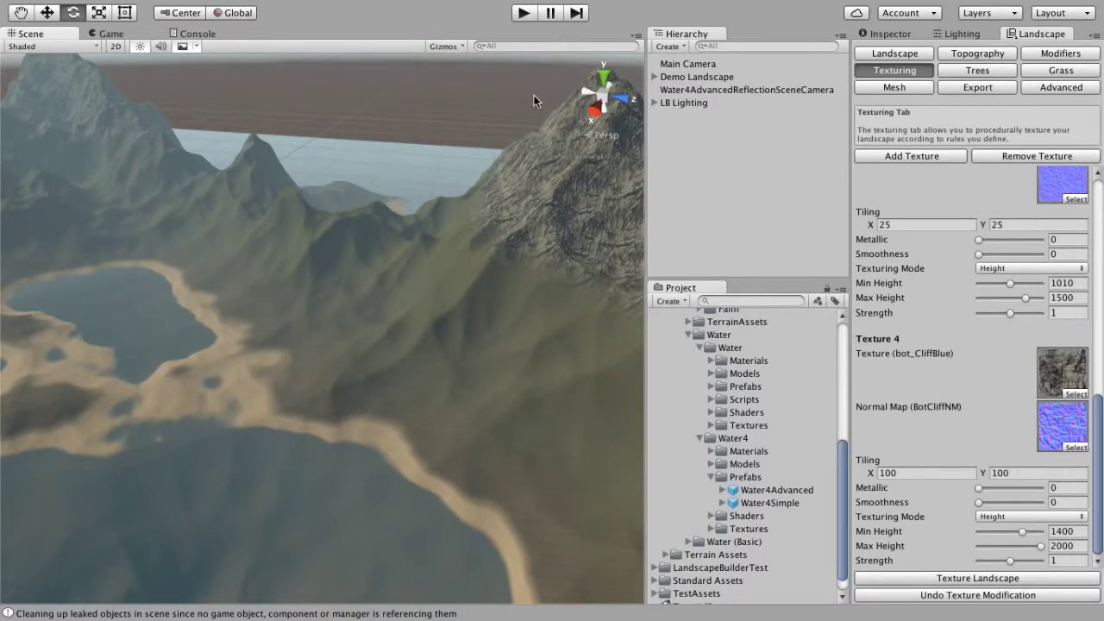
right_click_drag(534, 101, 581, 62)
right_click_drag(350, 373, 289, 436)
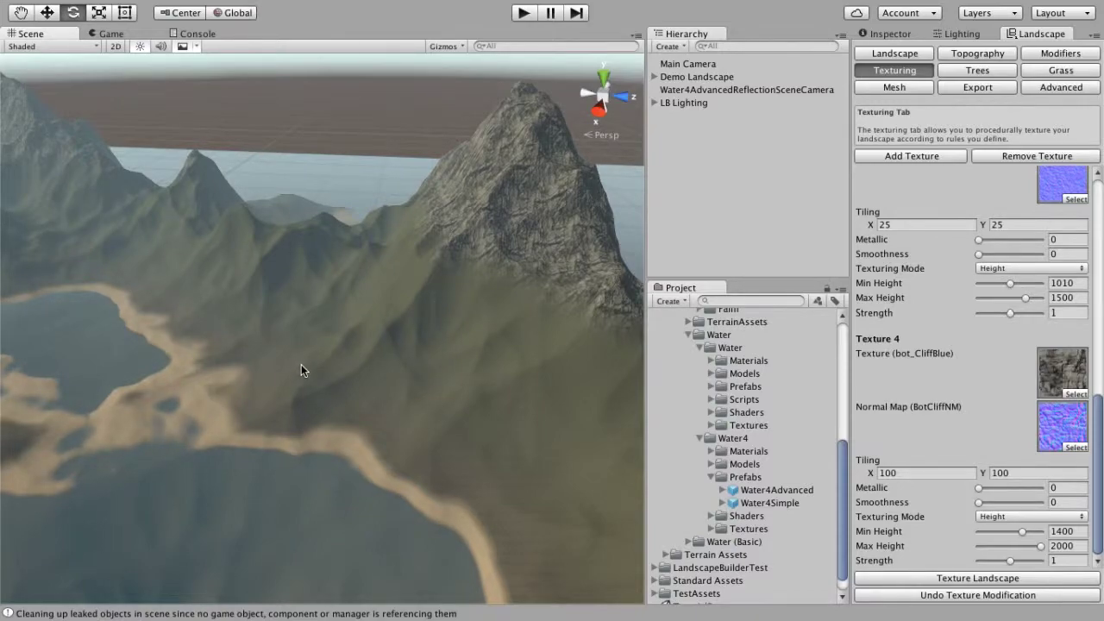
Switch Texture 2, the grass hill texture, to Height And Inclination mode with a maximum inclination of 35.
scroll(970, 433, "up", 10)
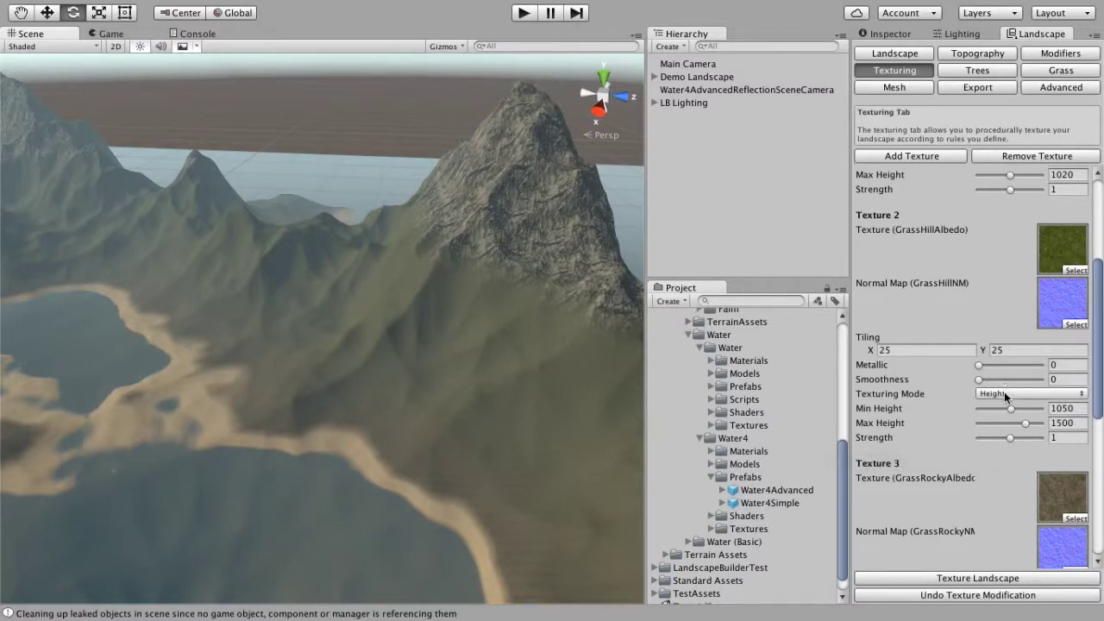
left_click(1004, 394)
left_click(1027, 421)
scroll(934, 414, "down", 2)
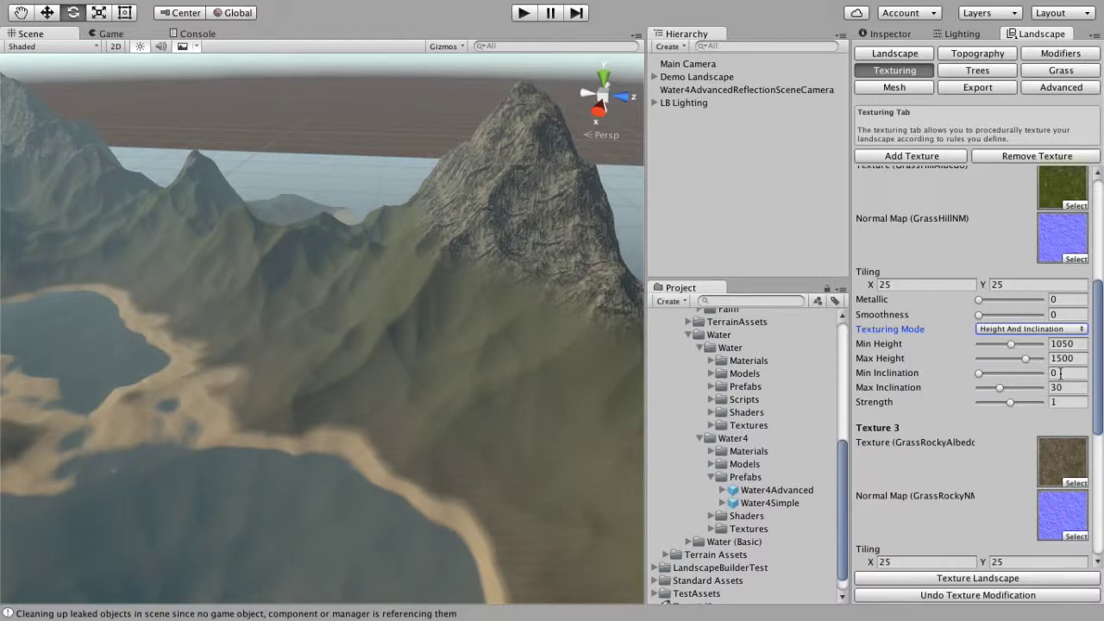
left_click(1063, 390)
type("3")
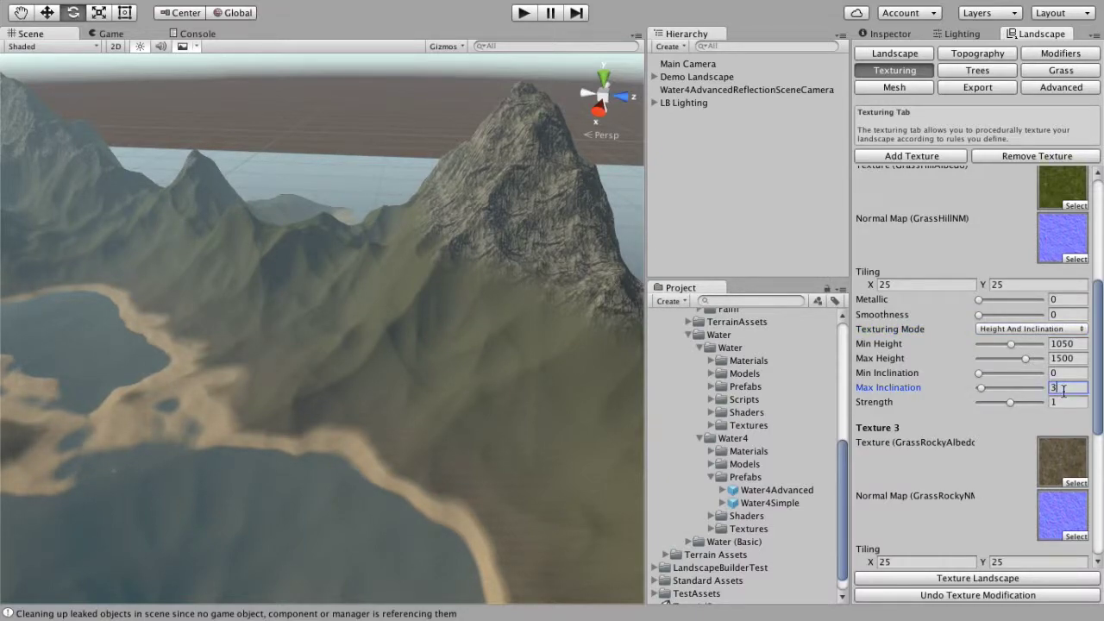
type("5")
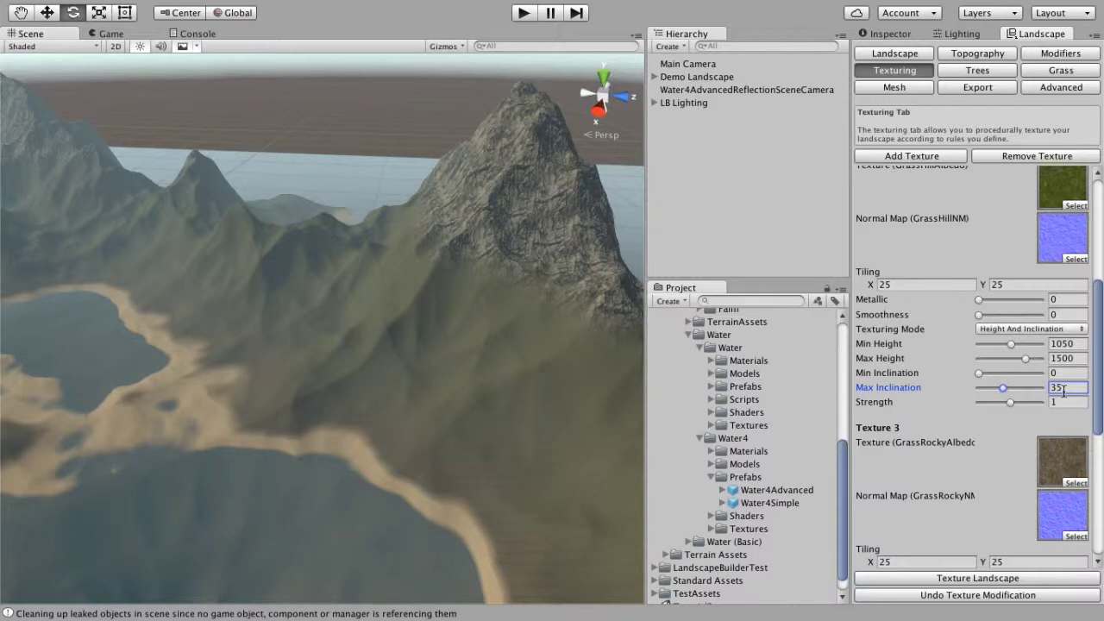
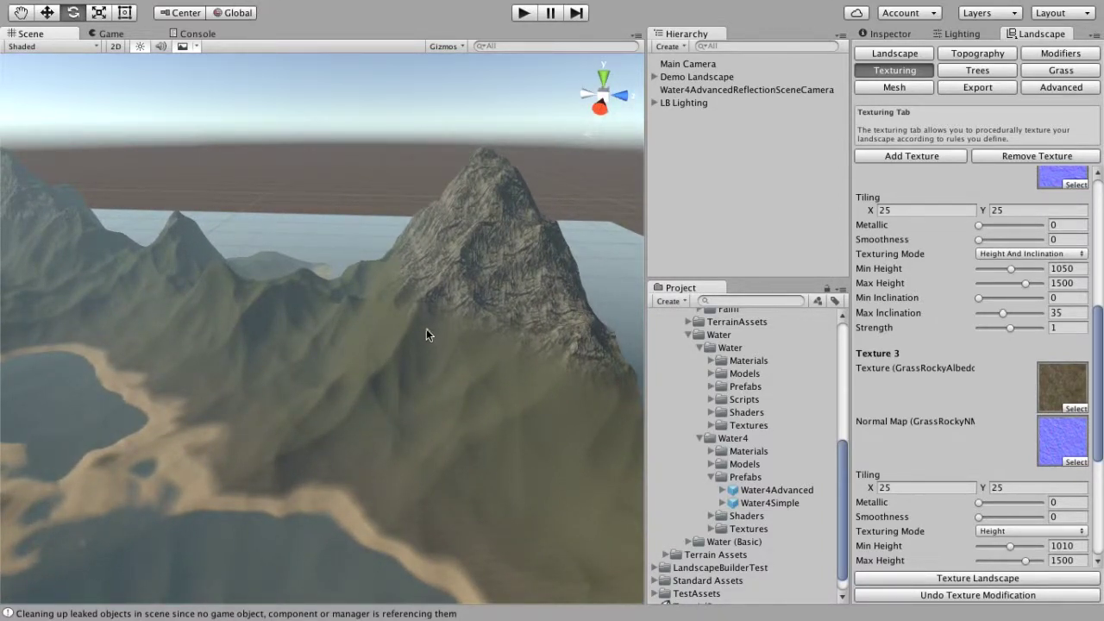
Switch Texture 4, the cliff texture, to Height And Inclination mode and set its minimum height to 1000.
left_click_drag(390, 378, 521, 259, "alt")
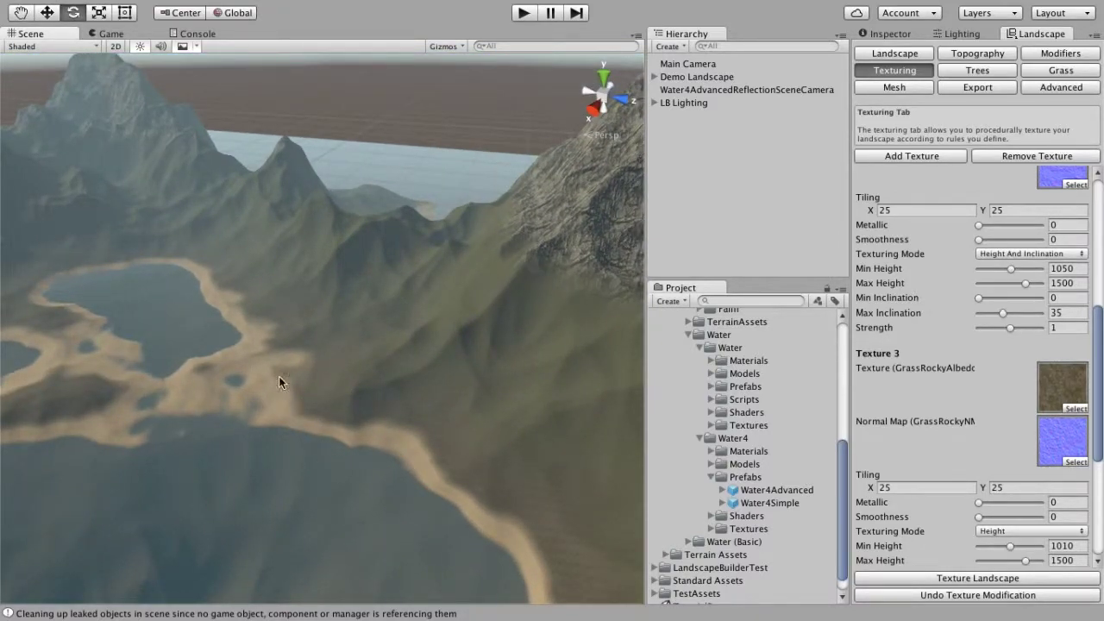
left_click_drag(286, 394, 357, 393, "alt")
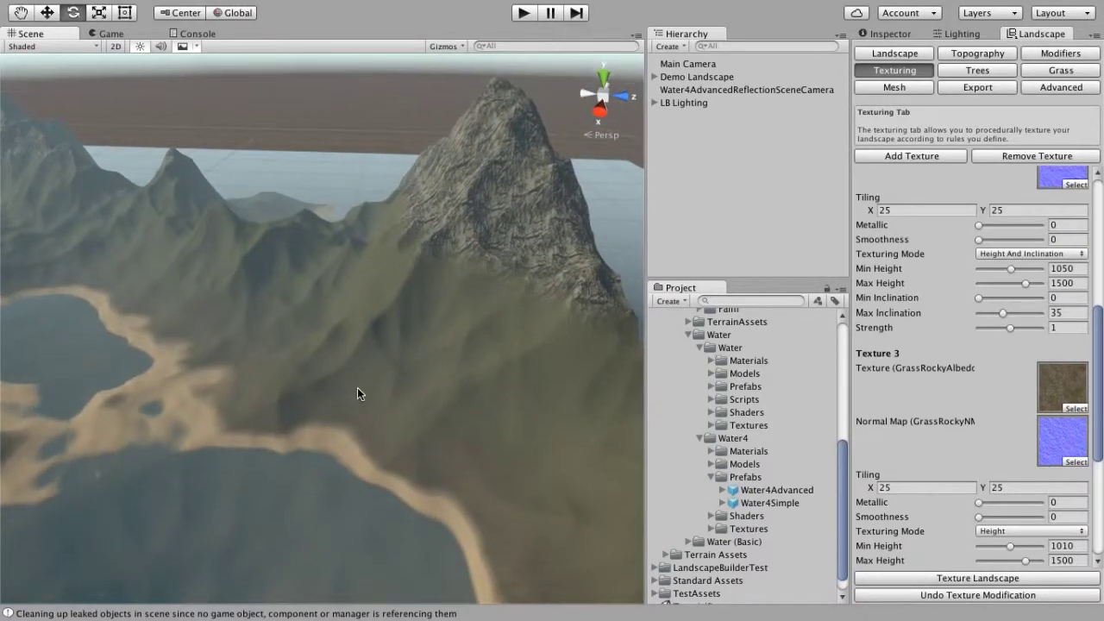
scroll(966, 349, "down", 10)
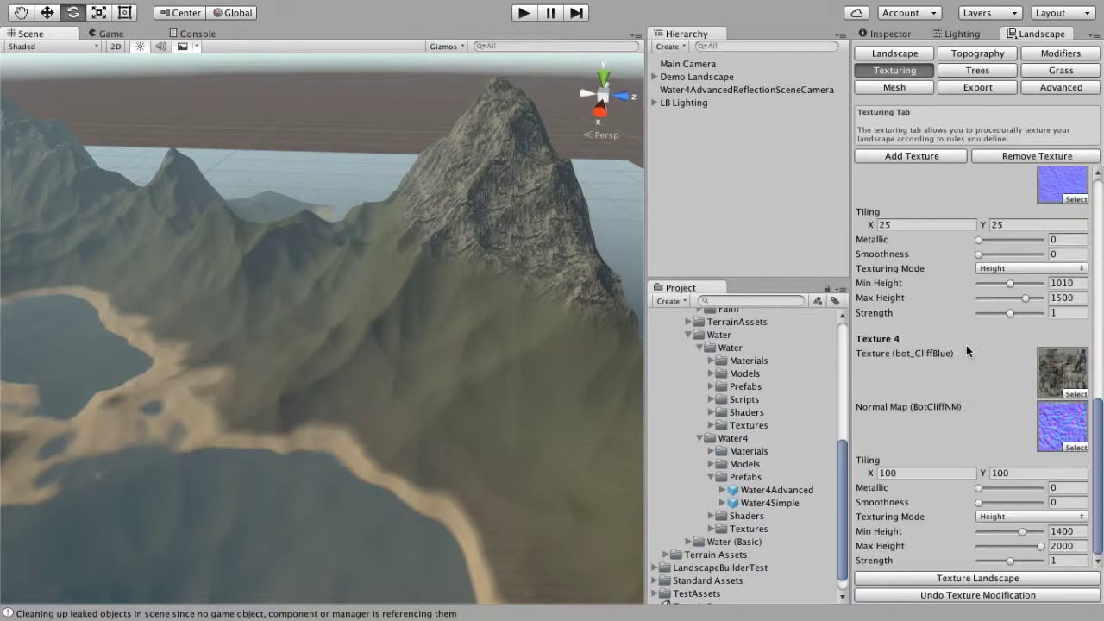
left_click(997, 517)
left_click(1017, 522)
scroll(962, 442, "down", 2)
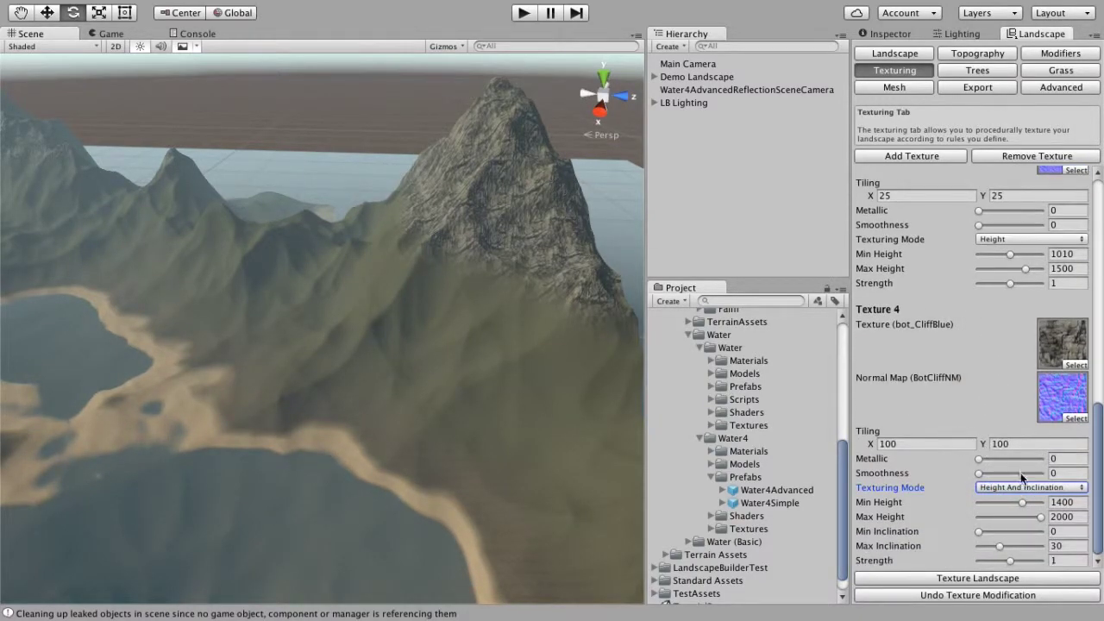
left_click(1061, 501)
type("1000")
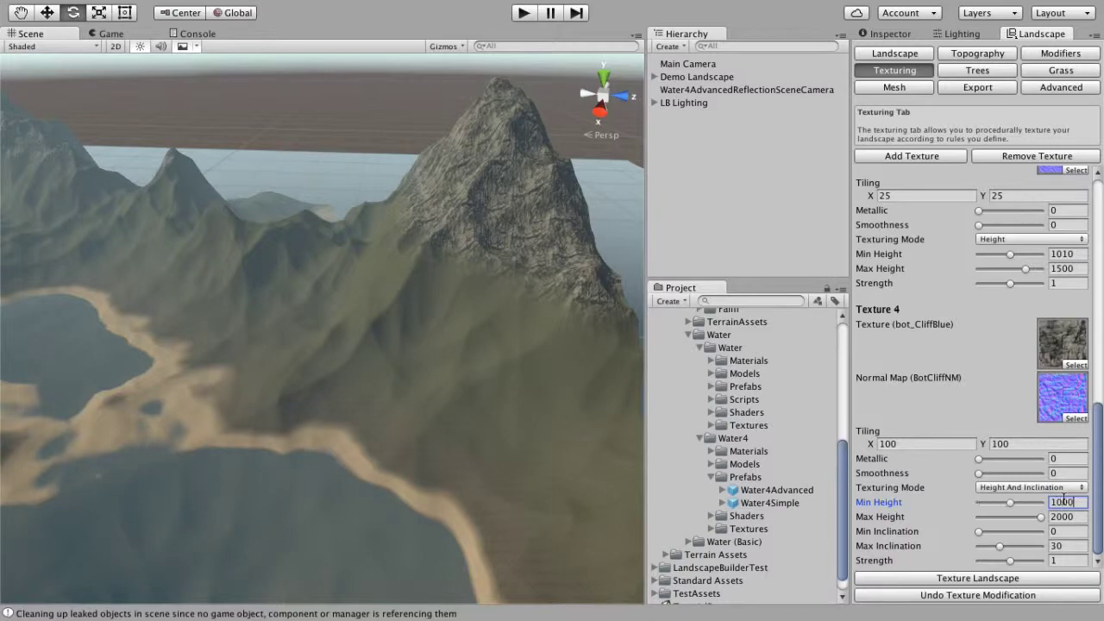
Set the cliff texture's inclination range to a minimum of 45 and a maximum of 90.
left_click(1062, 532)
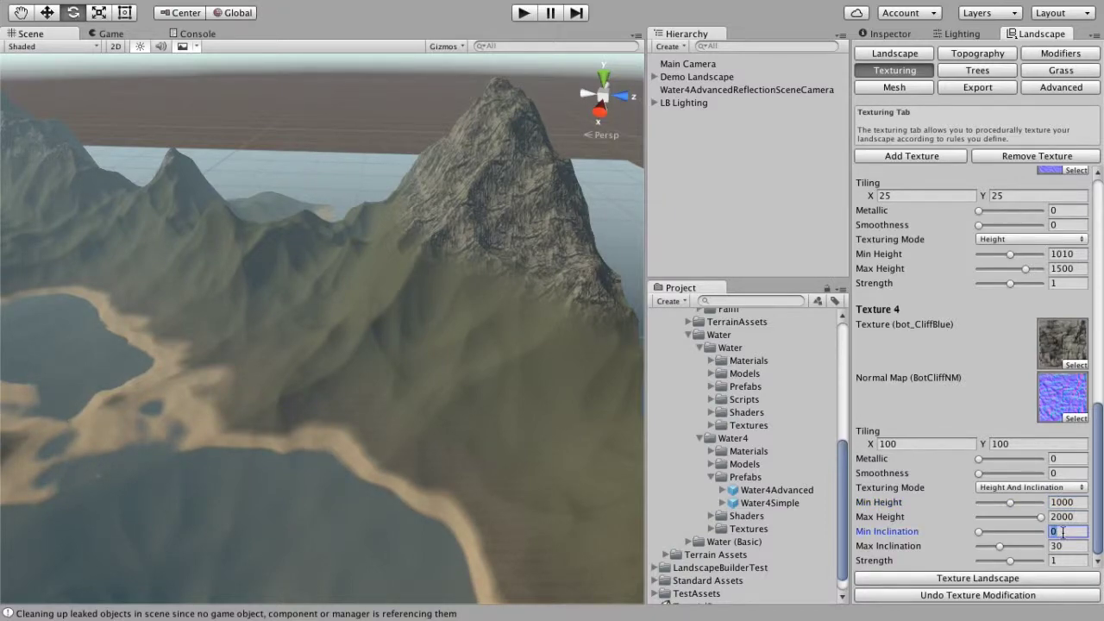
type("45")
left_click(1010, 546)
left_click_drag(1010, 546, 1087, 546)
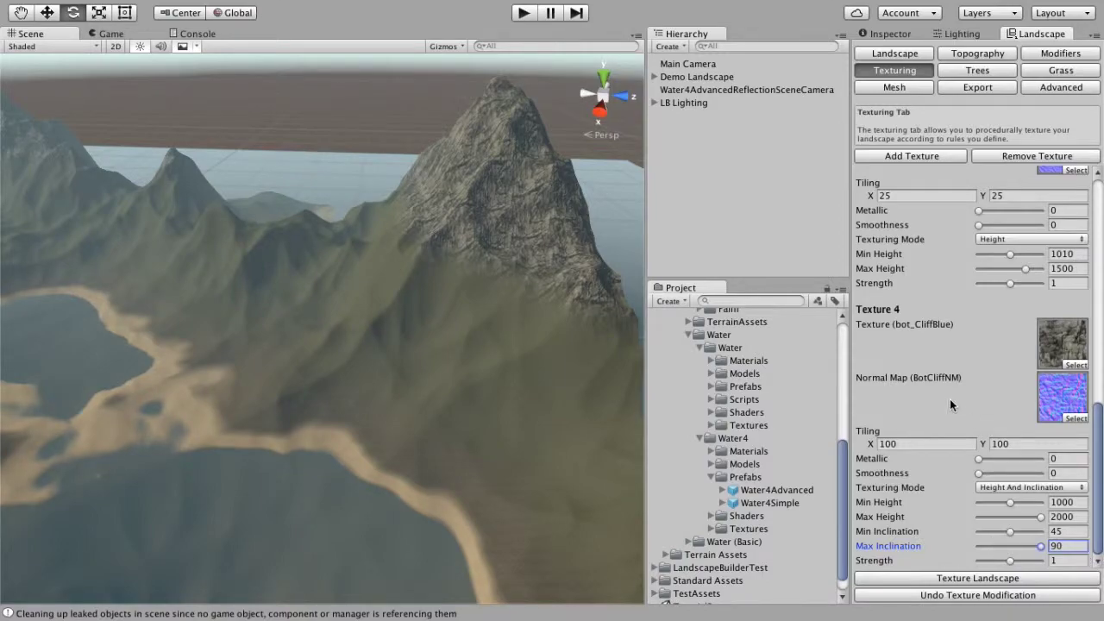
Check the terrain slopes and the other texture rules, and set the maximum height of Texture 3 to 2000.
left_click_drag(467, 416, 203, 330, "alt")
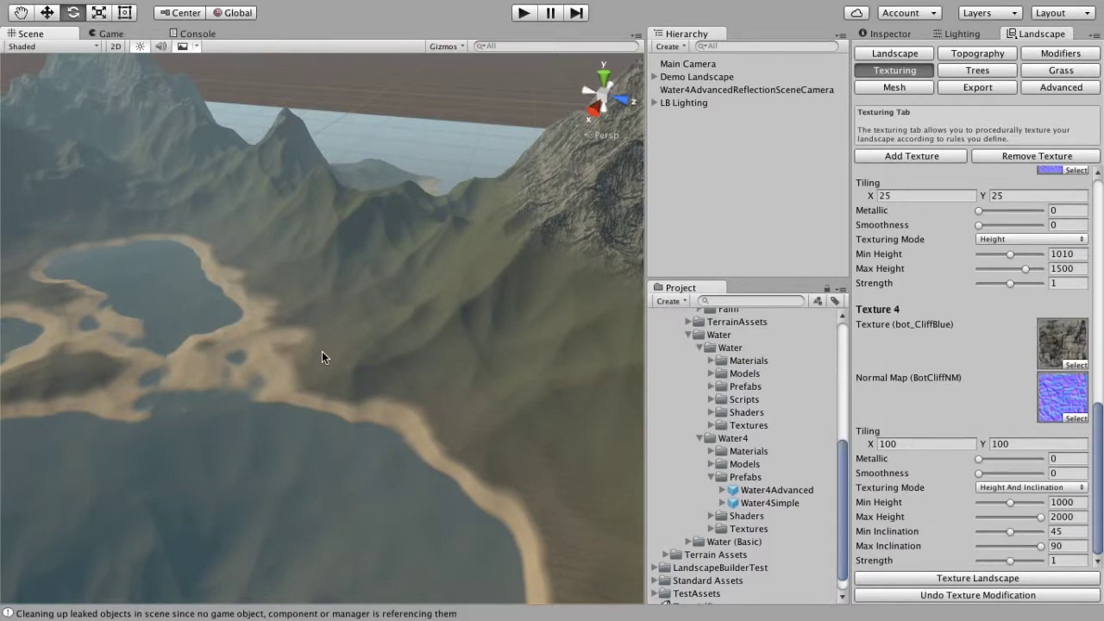
left_click_drag(324, 402, 434, 372, "alt")
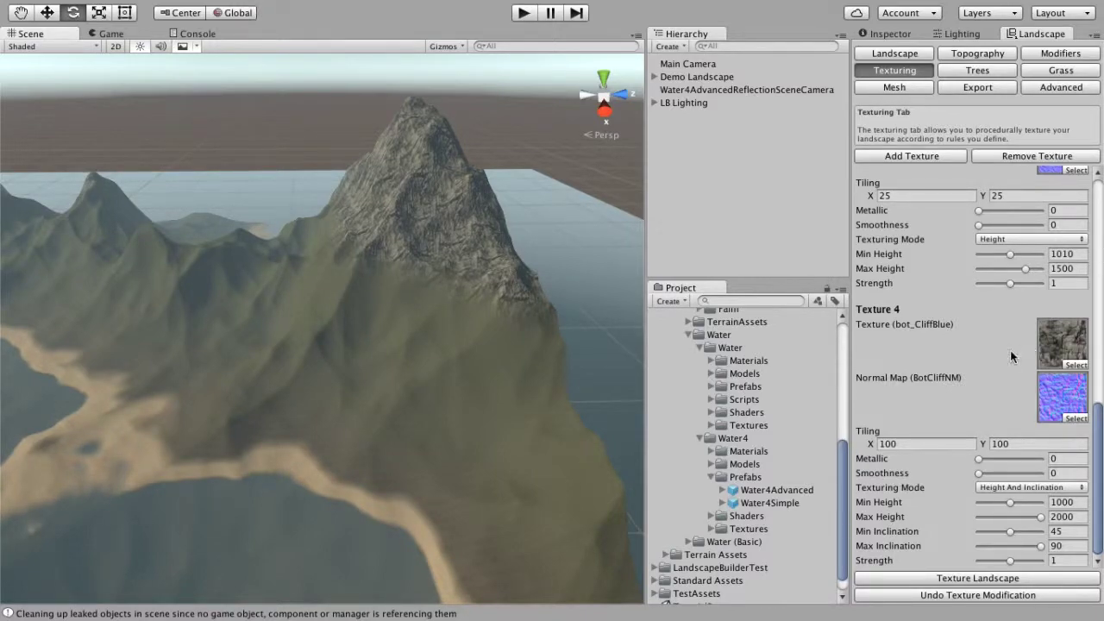
scroll(1010, 350, "up", 5)
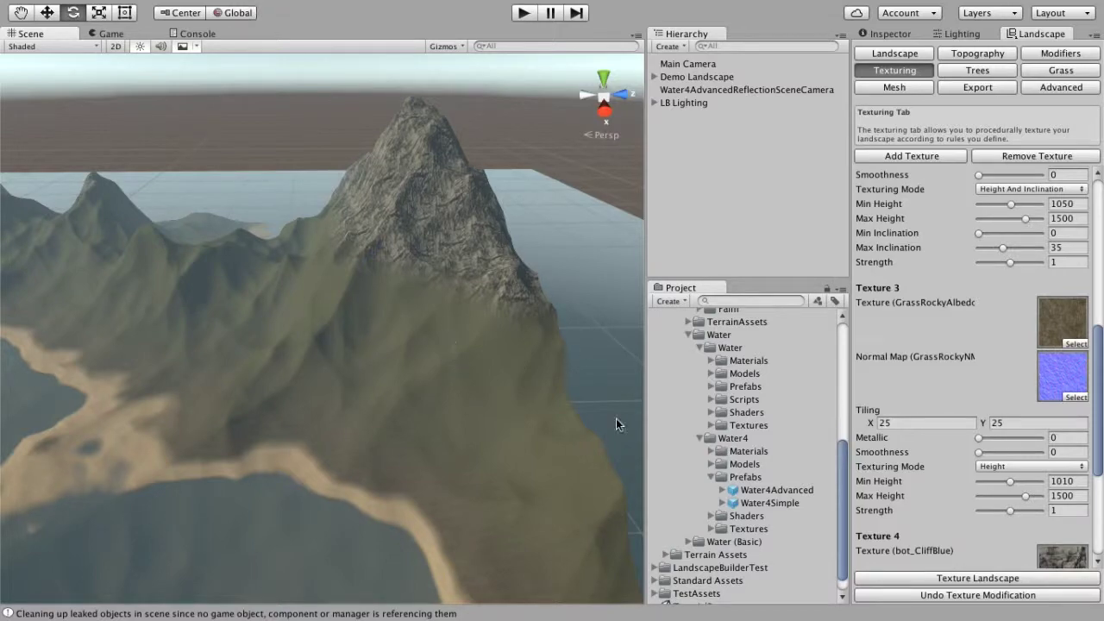
scroll(873, 428, "down", 5)
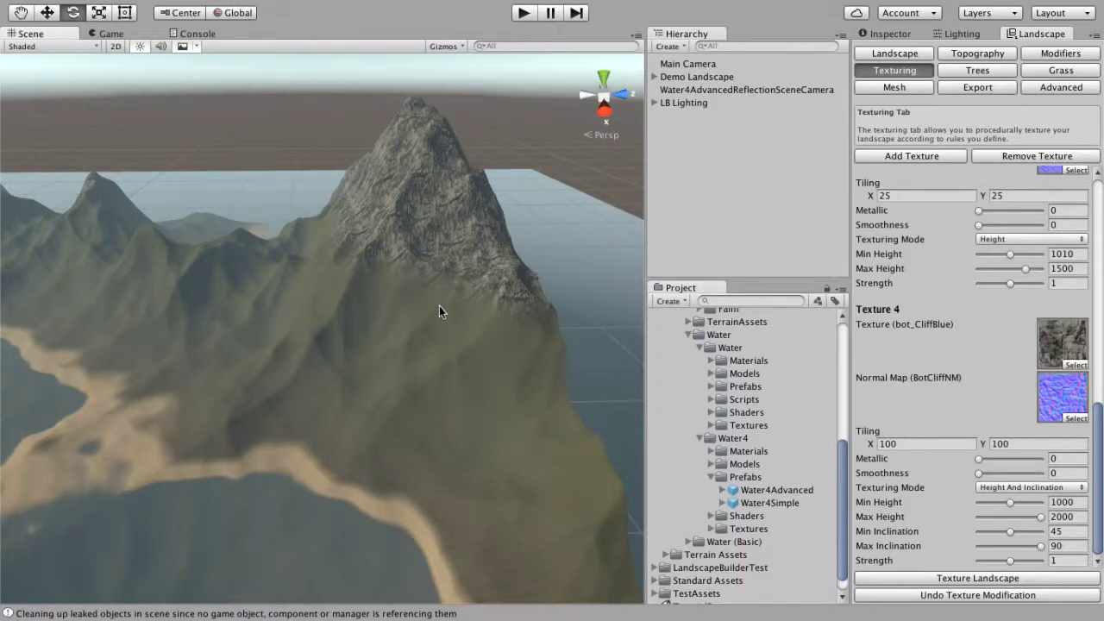
scroll(888, 396, "up", 8)
scroll(991, 506, "down", 2)
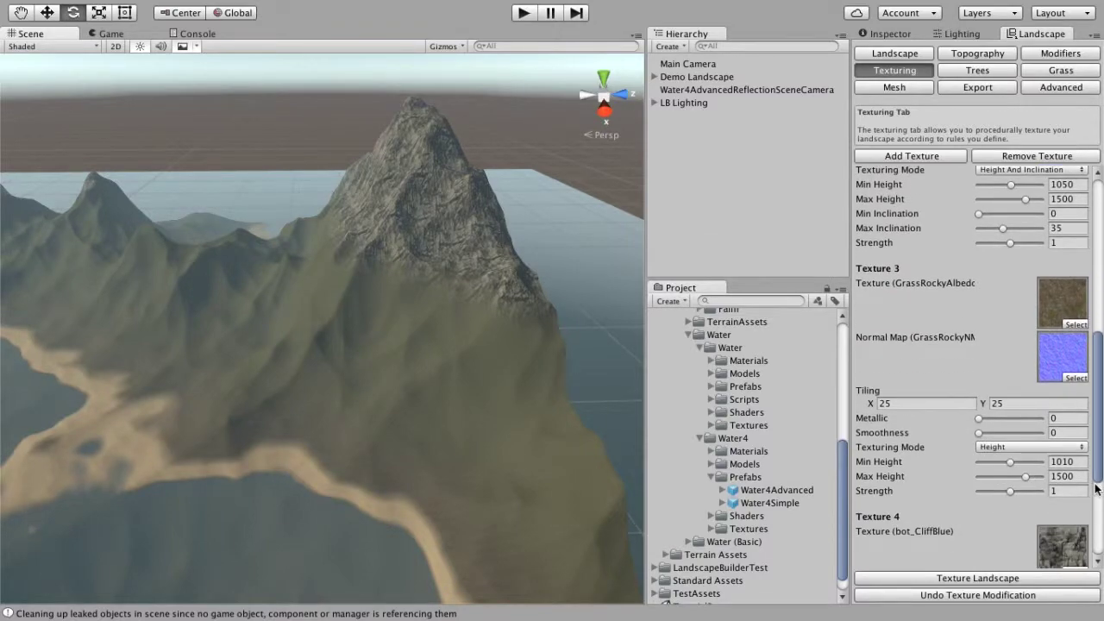
left_click(1078, 476)
type("2000")
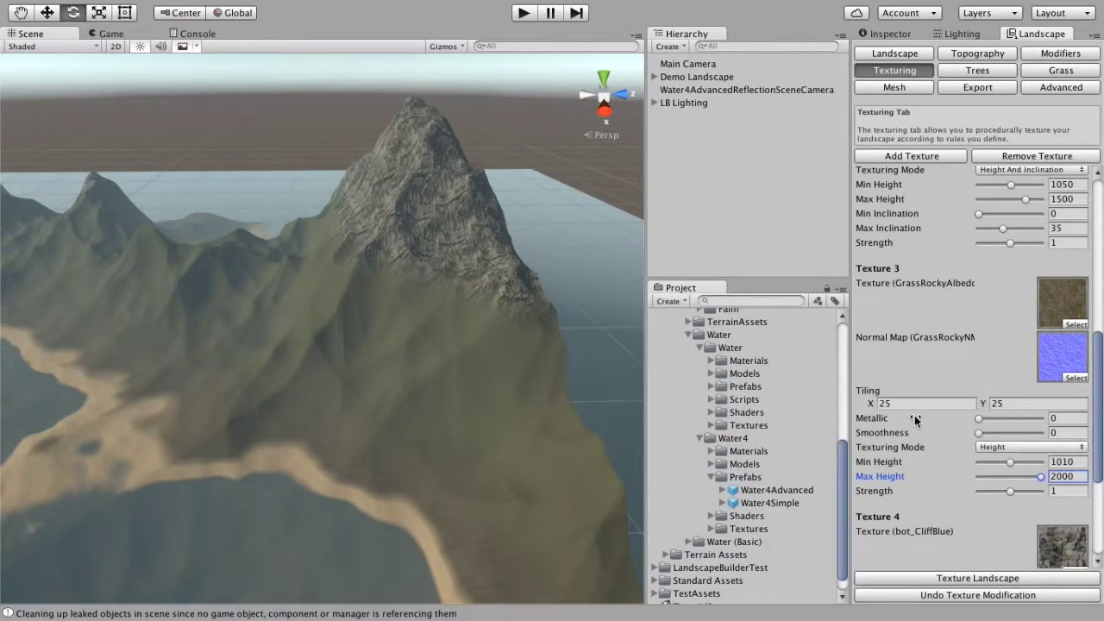
Retexture the landscape with the height and inclination rules and inspect the mountain peak and its slopes.
scroll(916, 419, "down", 6)
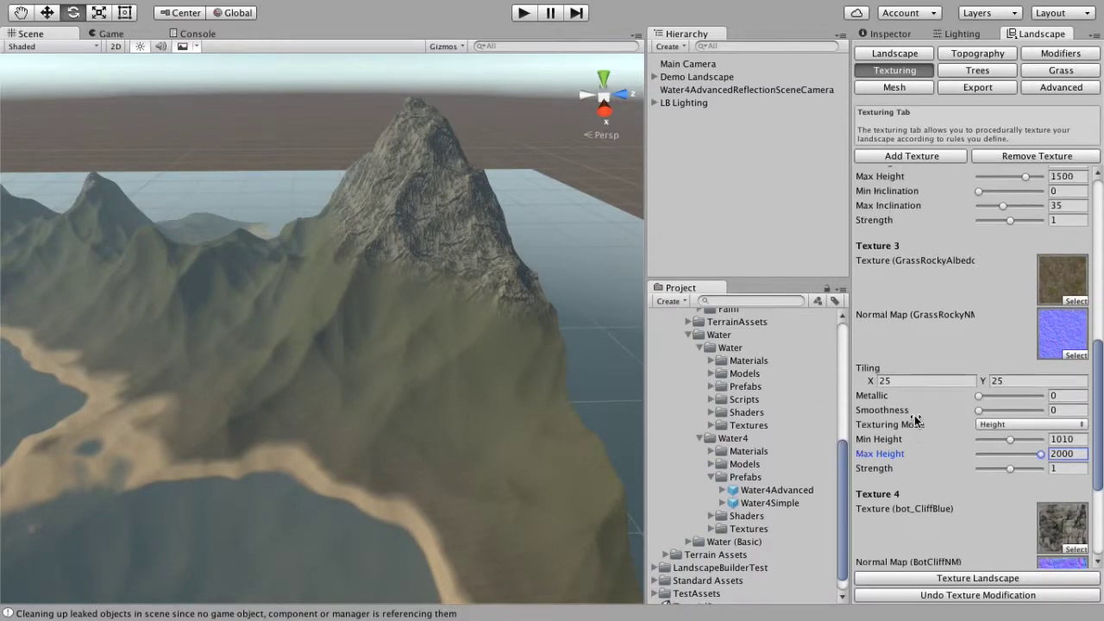
left_click(940, 580)
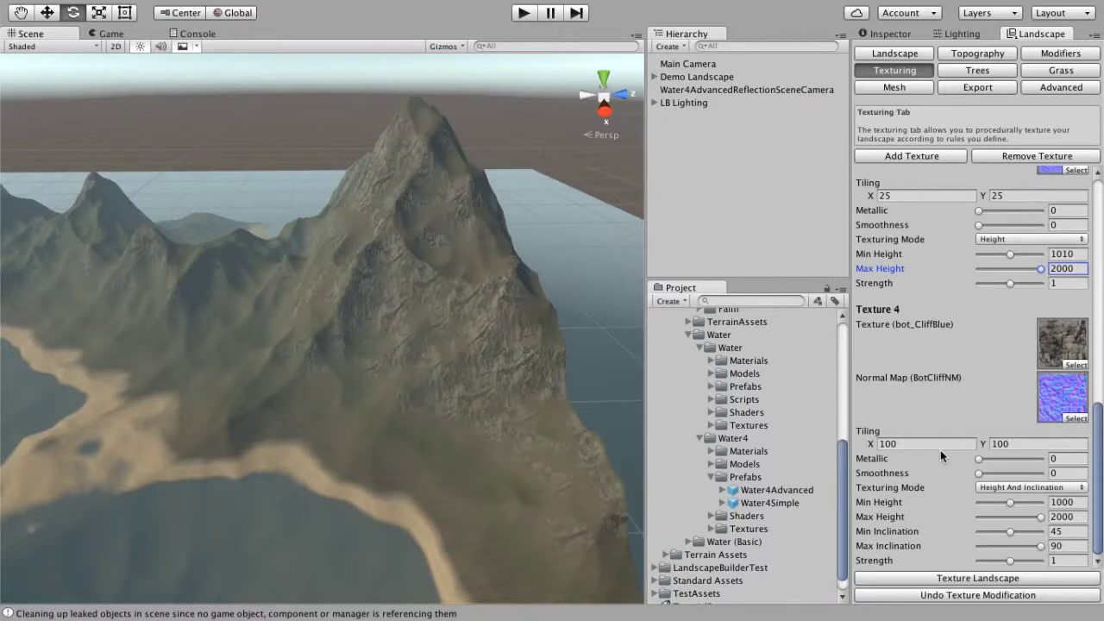
left_click_drag(558, 403, 500, 398, "alt")
left_click(442, 466)
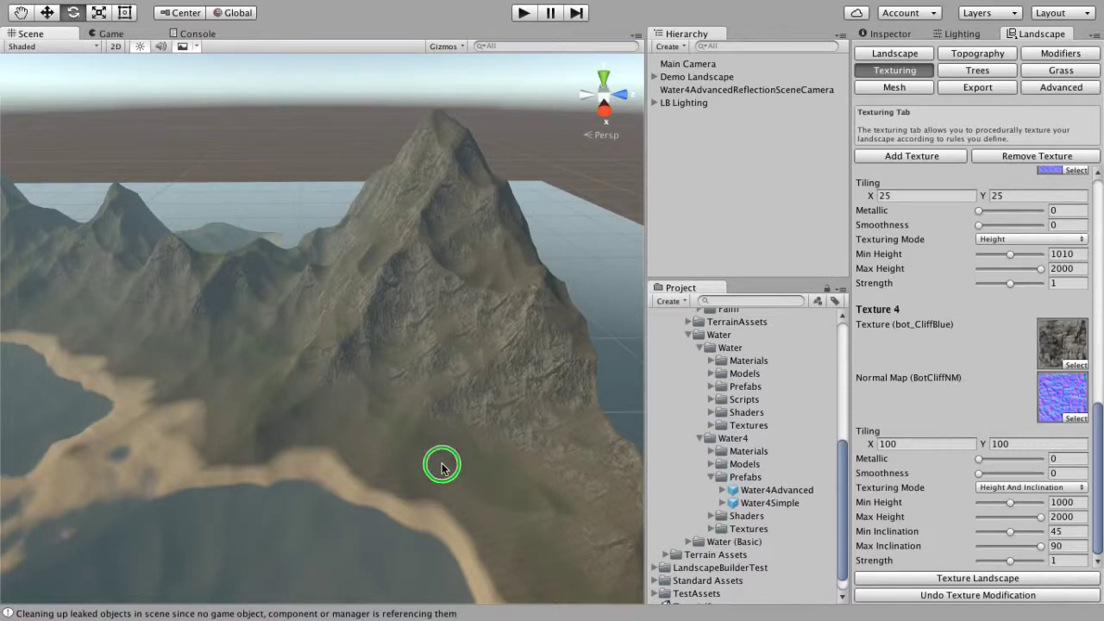
Inspect the beach edge around the lagoon and set the minimum height of Texture 2, the grass hill texture, to 1010.
left_click_drag(442, 466, 364, 473, "alt")
left_click_drag(418, 336, 475, 381, "alt")
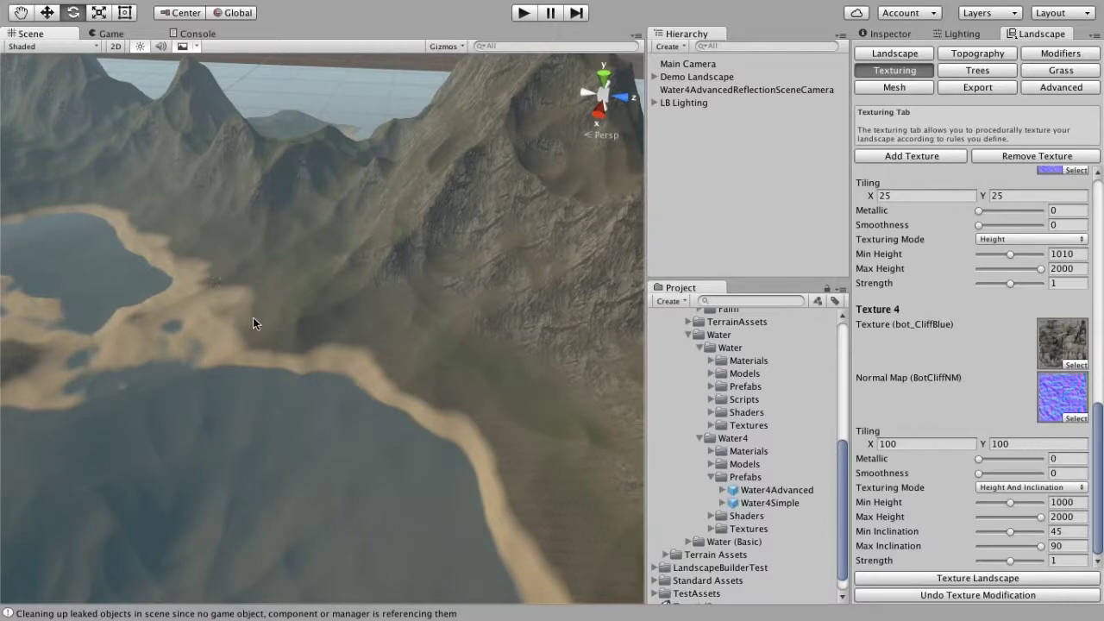
left_click_drag(365, 446, 255, 392, "alt")
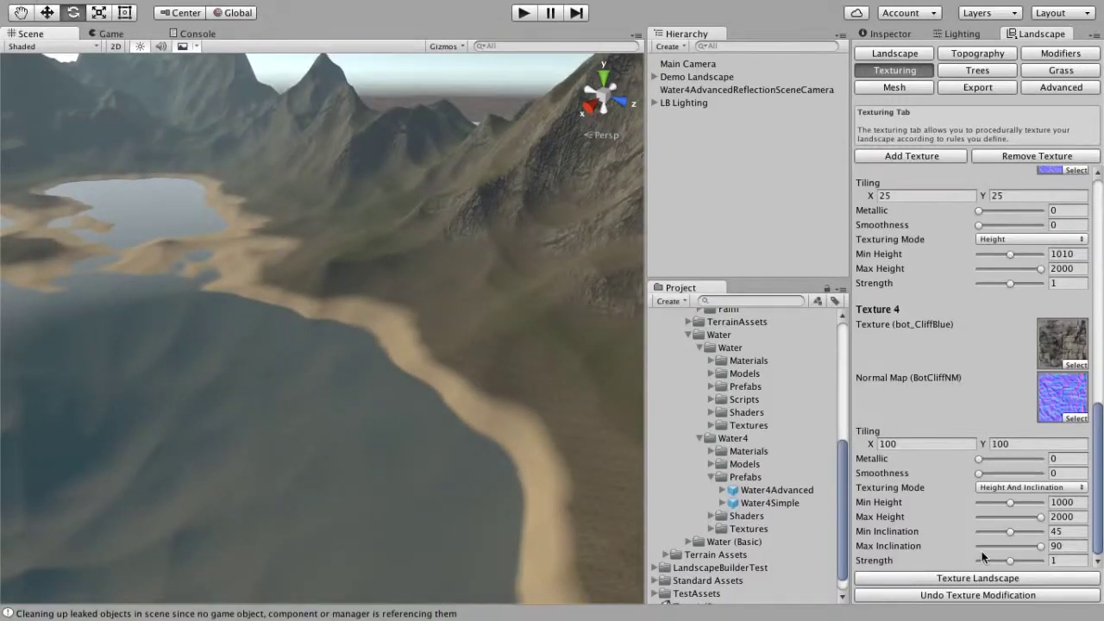
scroll(982, 551, "up", 10)
left_click(1070, 481)
type("1010")
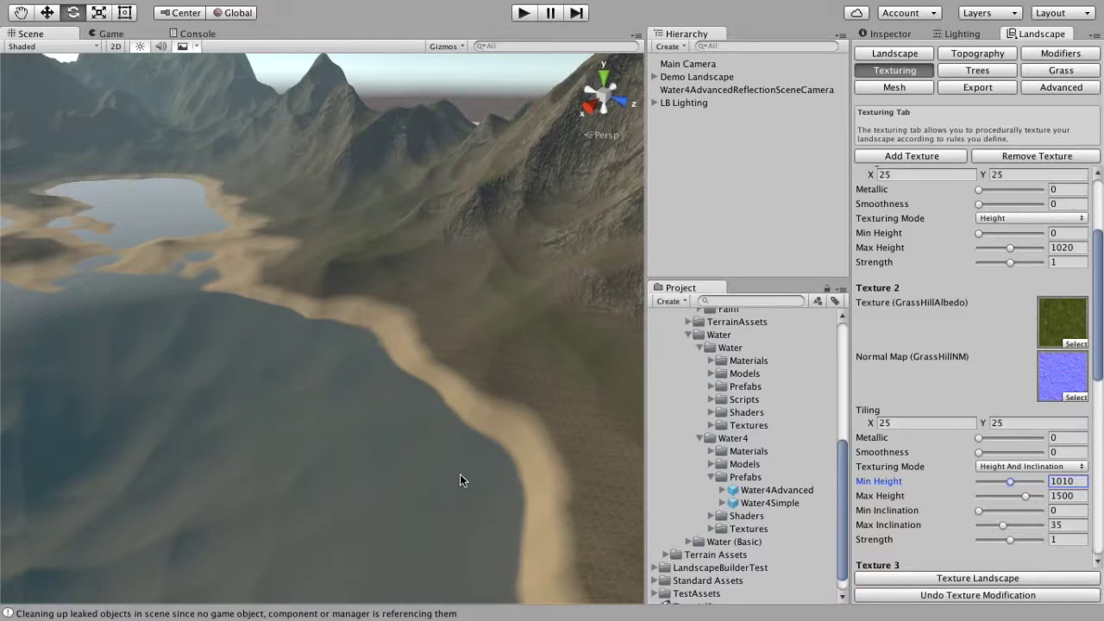
Check the mountain slopes and set the strength of Texture 3, the rocky grass texture, to 0.1.
left_click_drag(306, 433, 451, 367, "alt")
left_click_drag(247, 377, 305, 375, "alt")
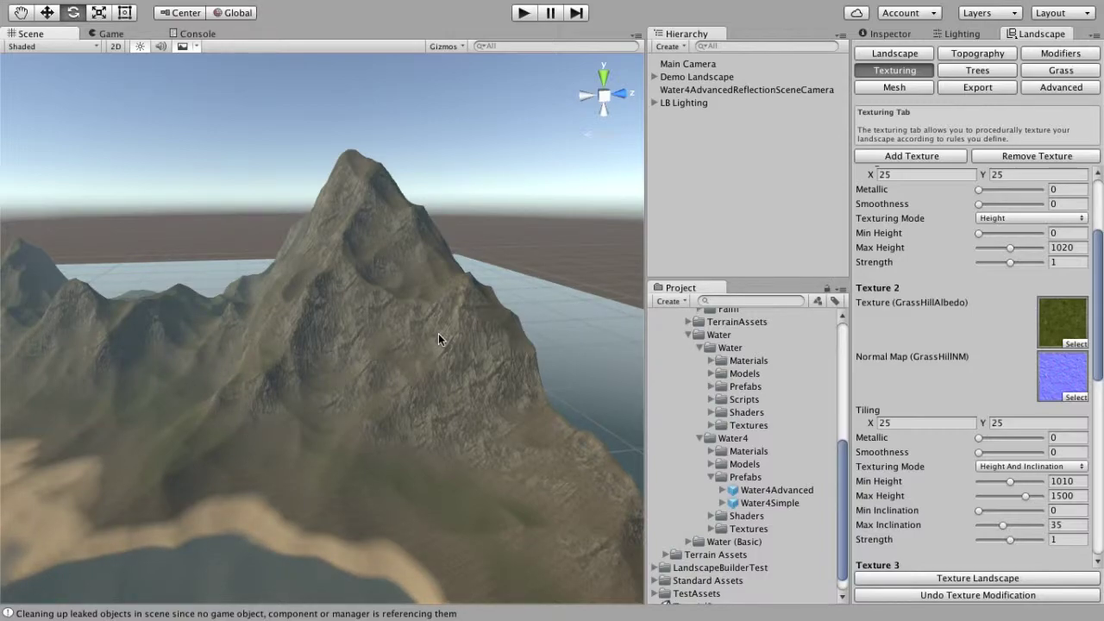
left_click_drag(367, 176, 560, 277, "alt")
scroll(922, 361, "up", 5)
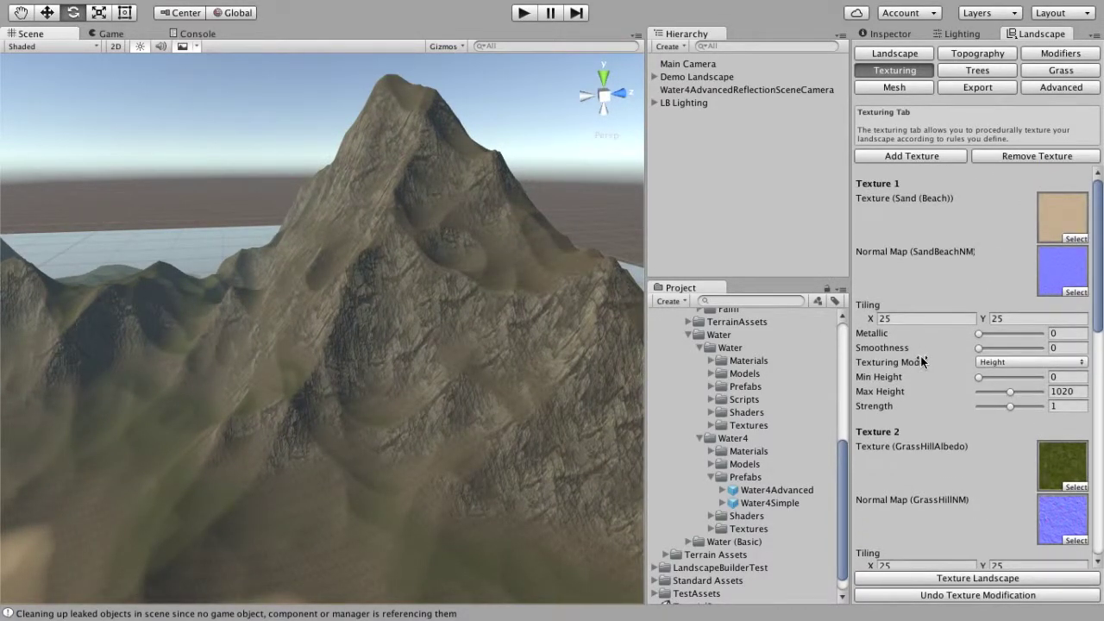
scroll(922, 362, "down", 8)
left_click(1053, 451)
type("0.1")
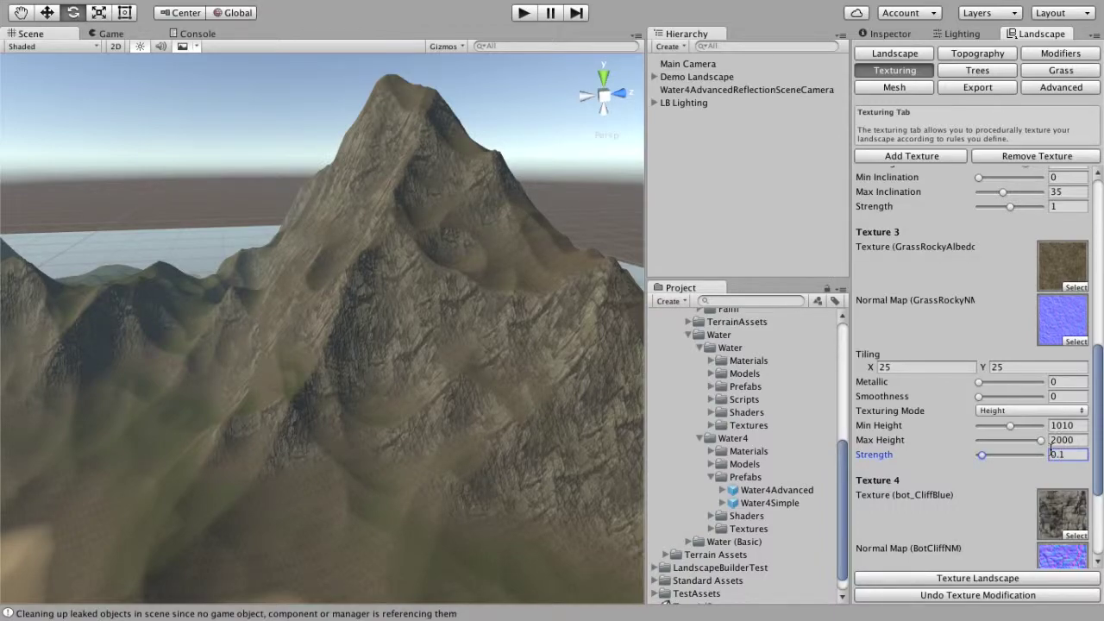
Retexture the landscape with the revised grass rules and inspect the peak, cliffs and lagoon shore.
right_click_drag(382, 406, 410, 391)
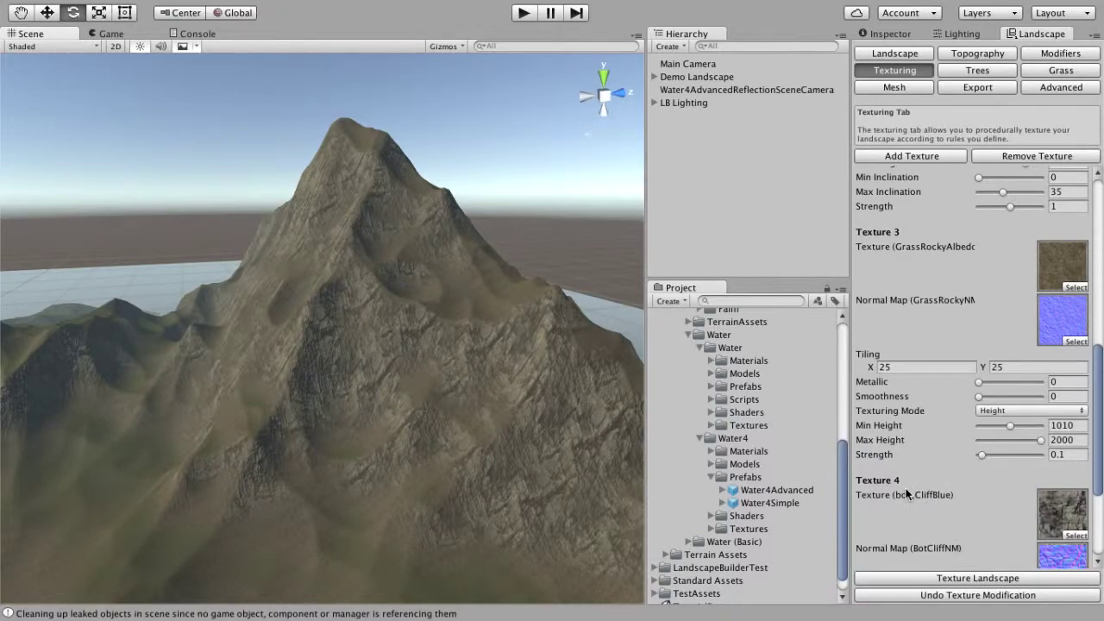
scroll(906, 494, "down", 5)
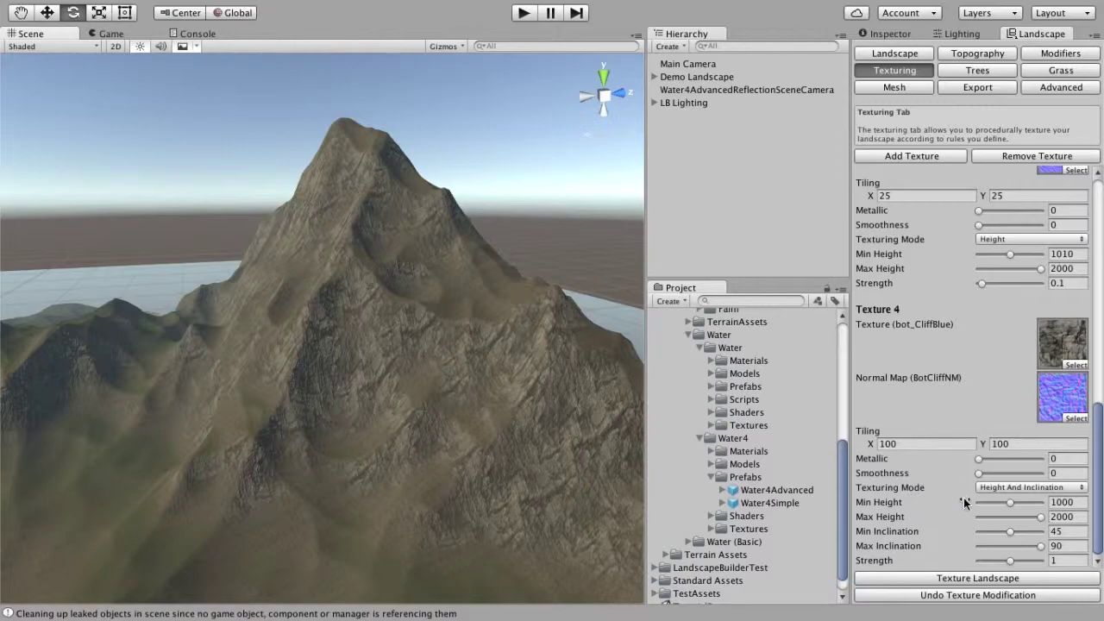
left_click(925, 570)
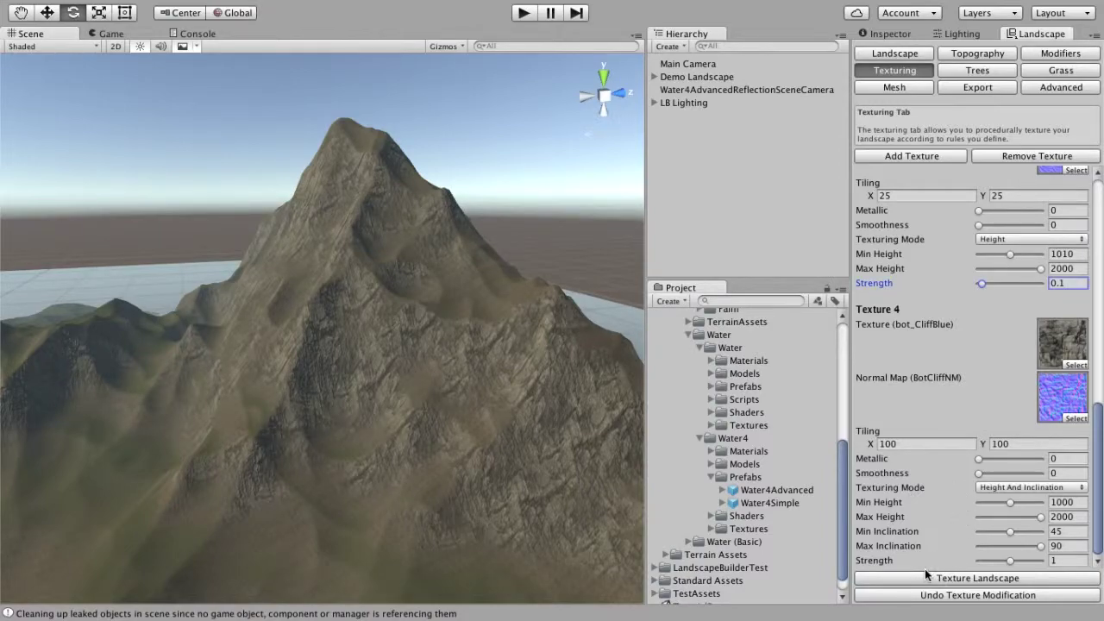
left_click(923, 580)
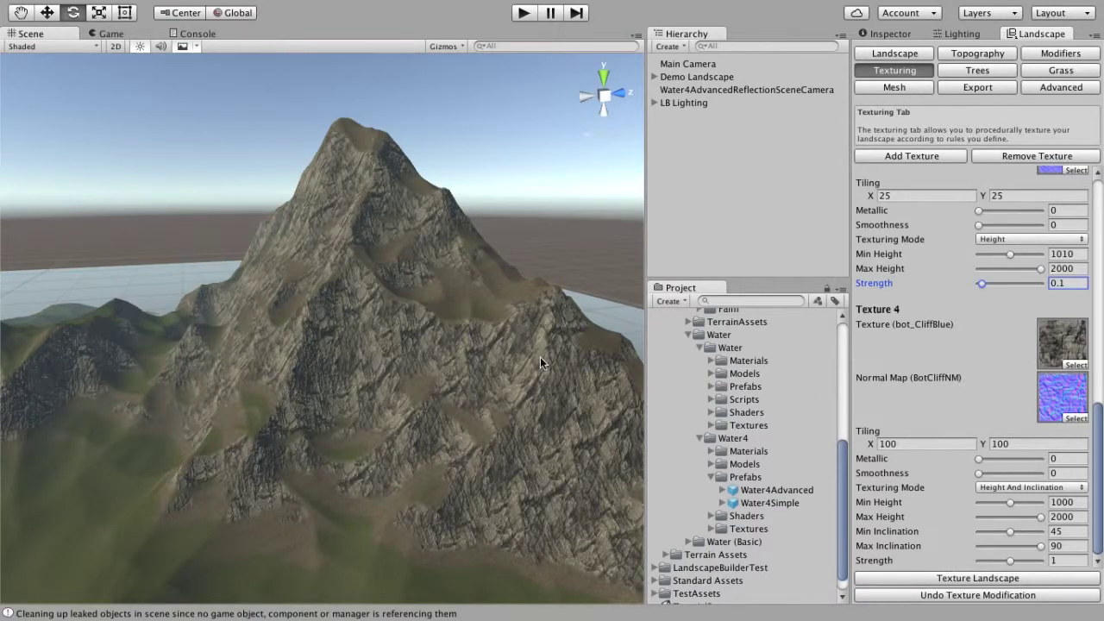
mouse_move(399, 337)
left_mouse_down("alt")
mouse_move(207, 388)
mouse_move(336, 365)
mouse_move(409, 387)
mouse_move(441, 357)
mouse_move(397, 345)
left_mouse_up("alt")
left_click_drag(358, 290, 253, 334, "alt")
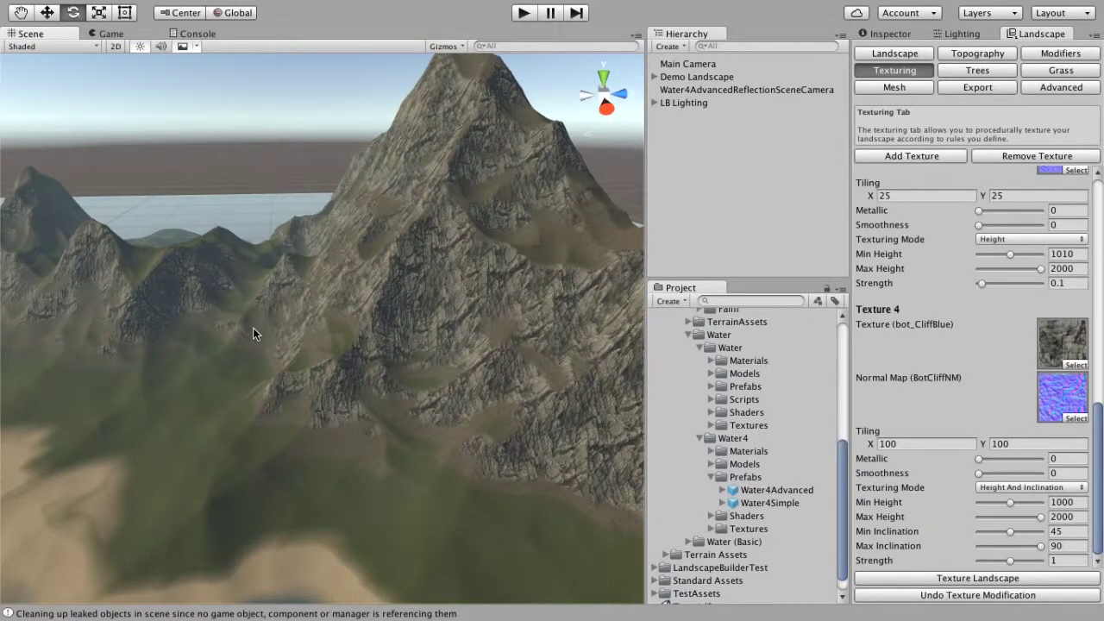
left_click_drag(266, 333, 343, 304, "alt")
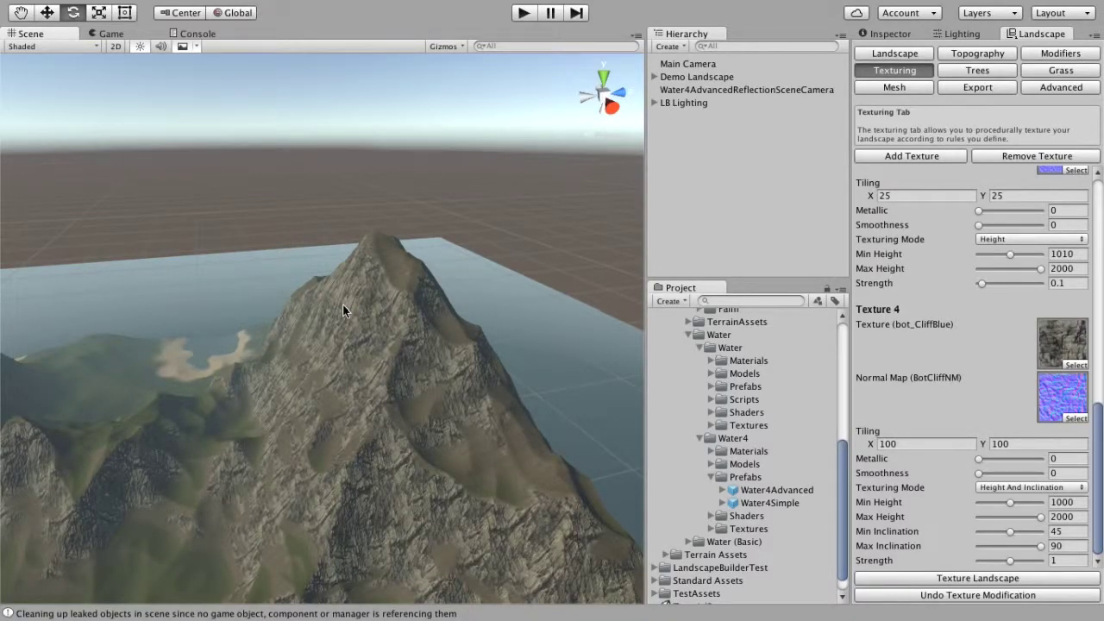
right_click_drag(427, 352, 547, 446)
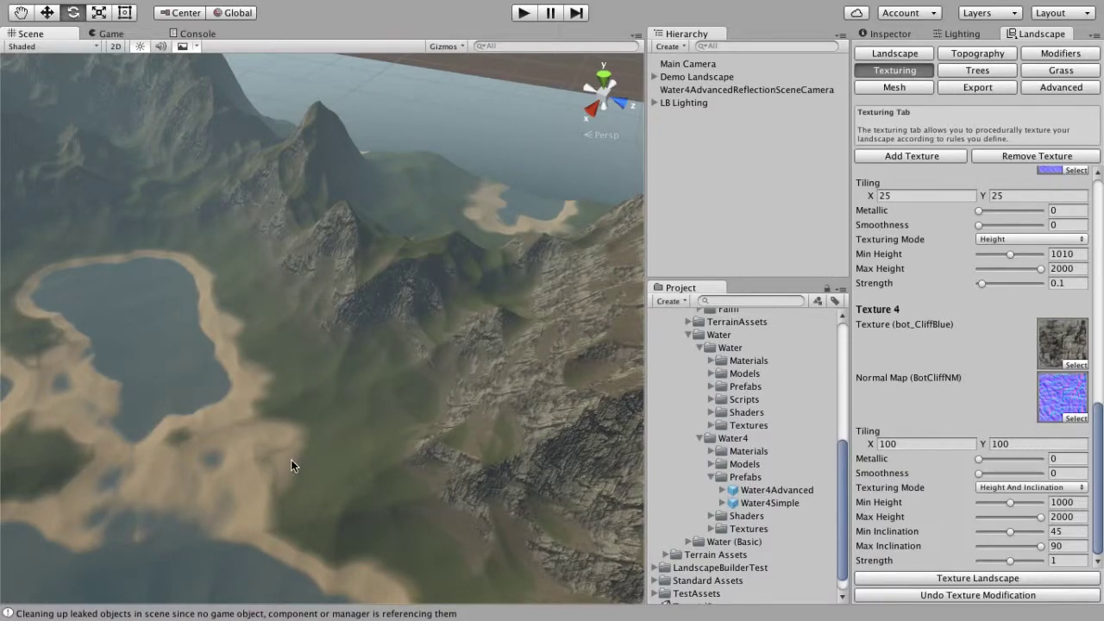
right_click_drag(243, 444, 423, 386)
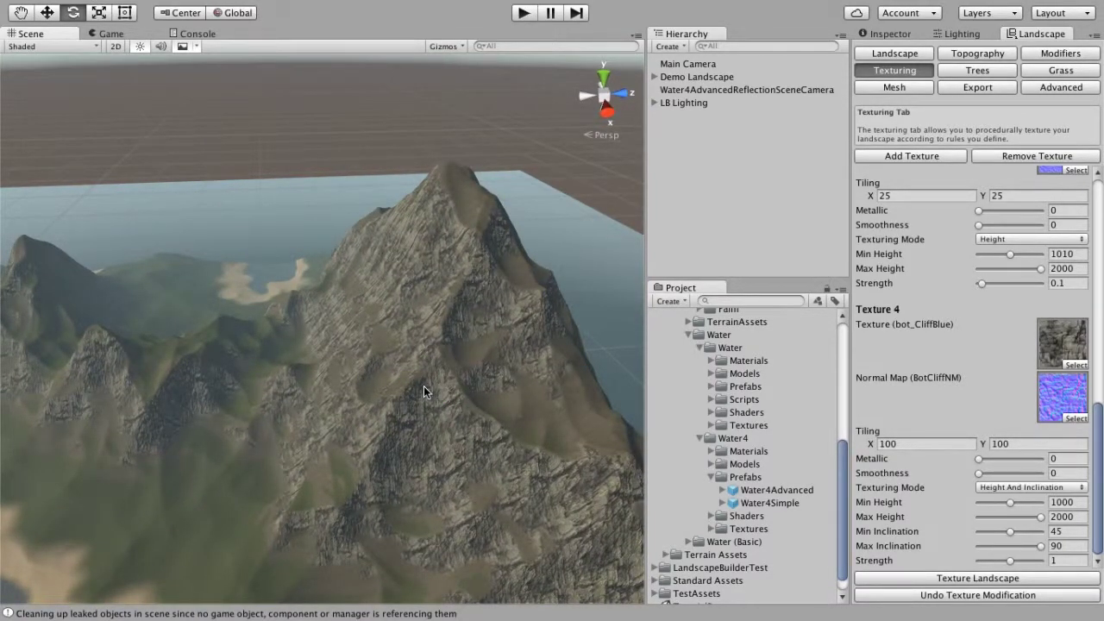
Add a fifth texture to the landscape and assign CliffAlbedoSpecular as its texture.
left_click(934, 155)
scroll(937, 291, "down", 5)
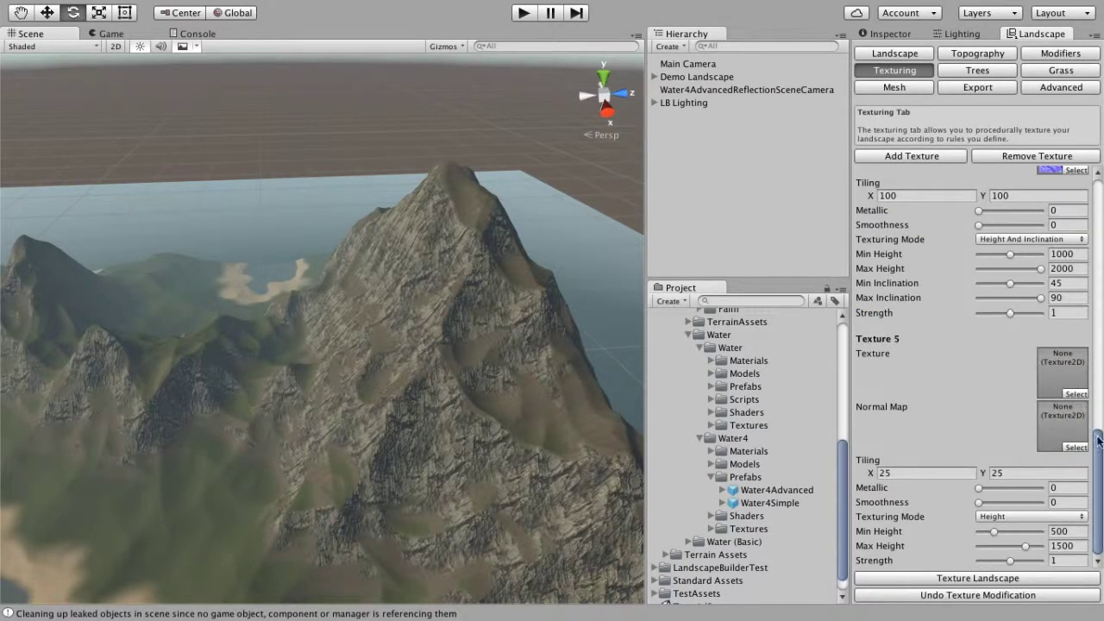
left_click(1082, 395)
type("cliffa")
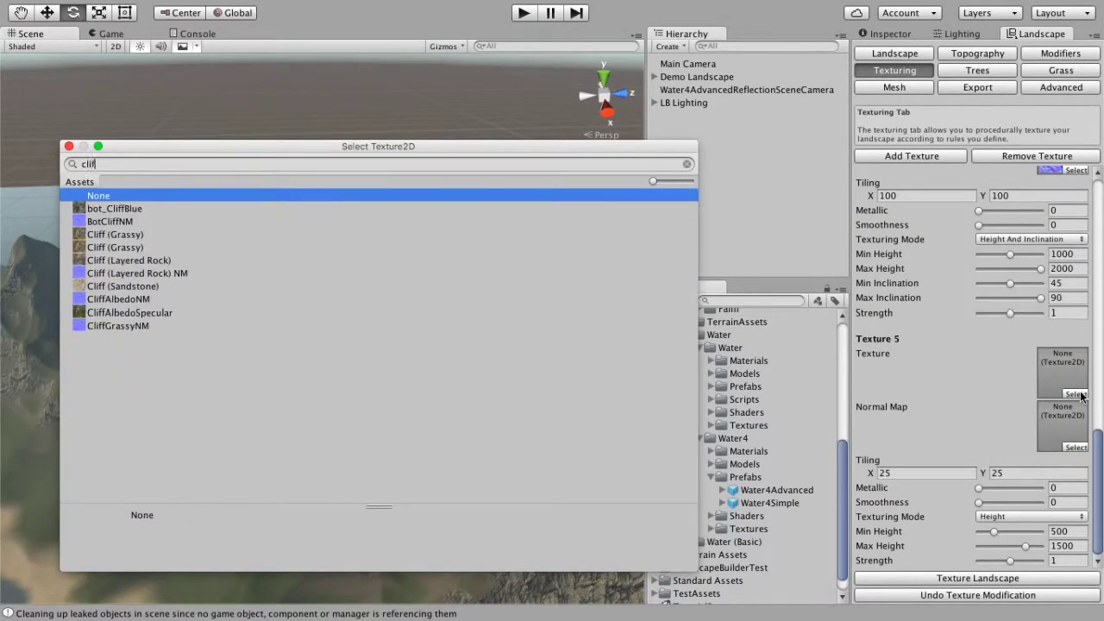
key("Down")
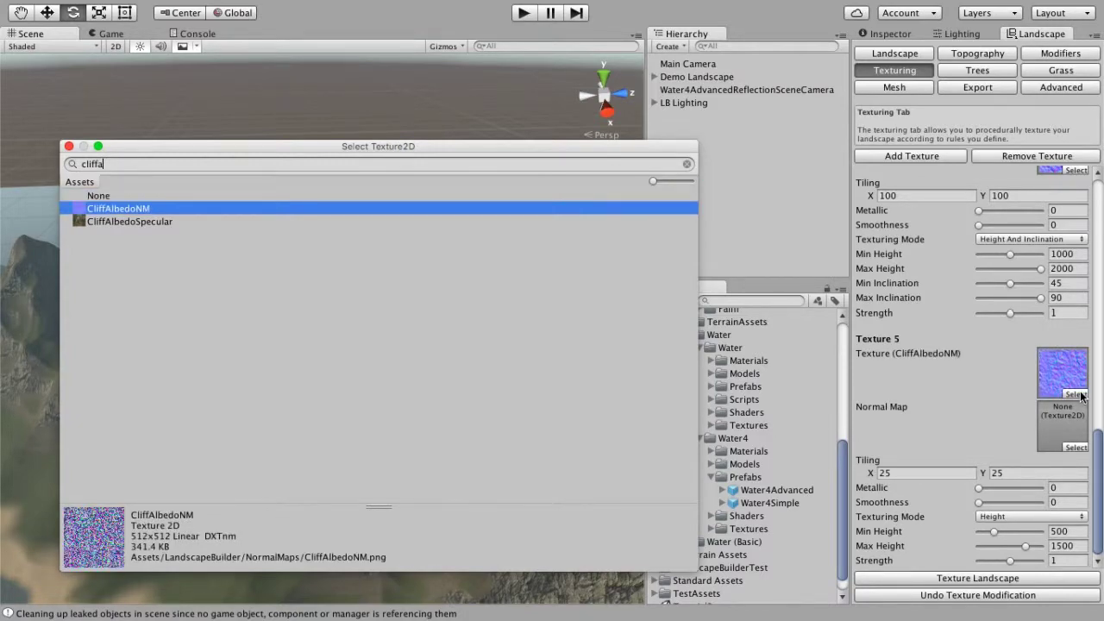
key("Down")
key("Return")
Assign CliffAlbedoNM as the normal map of Texture 5.
left_click(1074, 449)
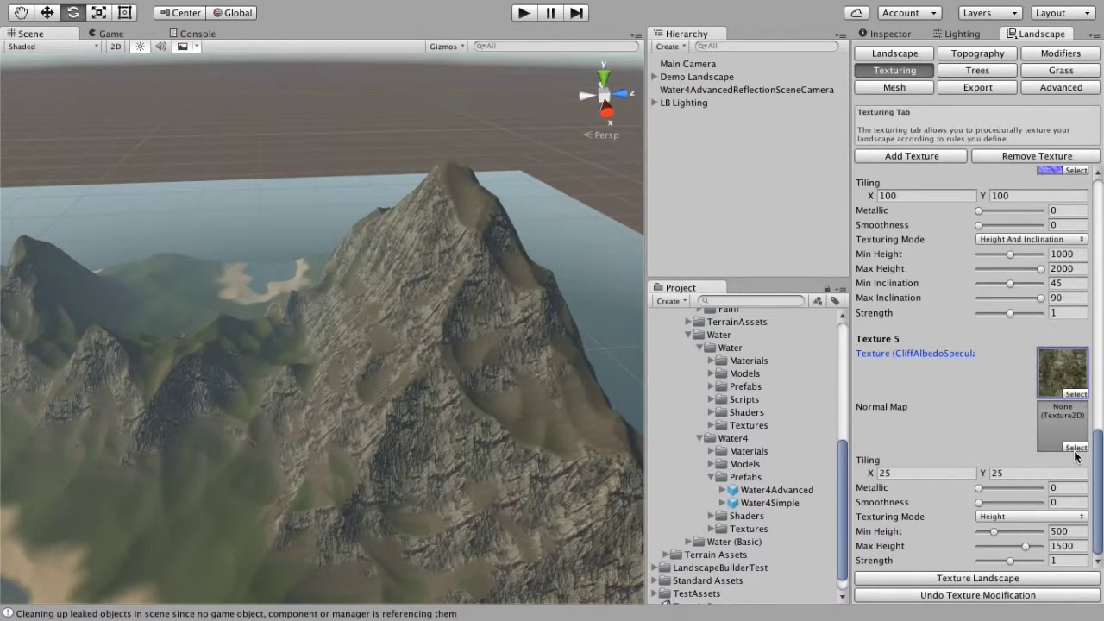
left_click(1074, 448)
type("clifa")
key("BackSpace")
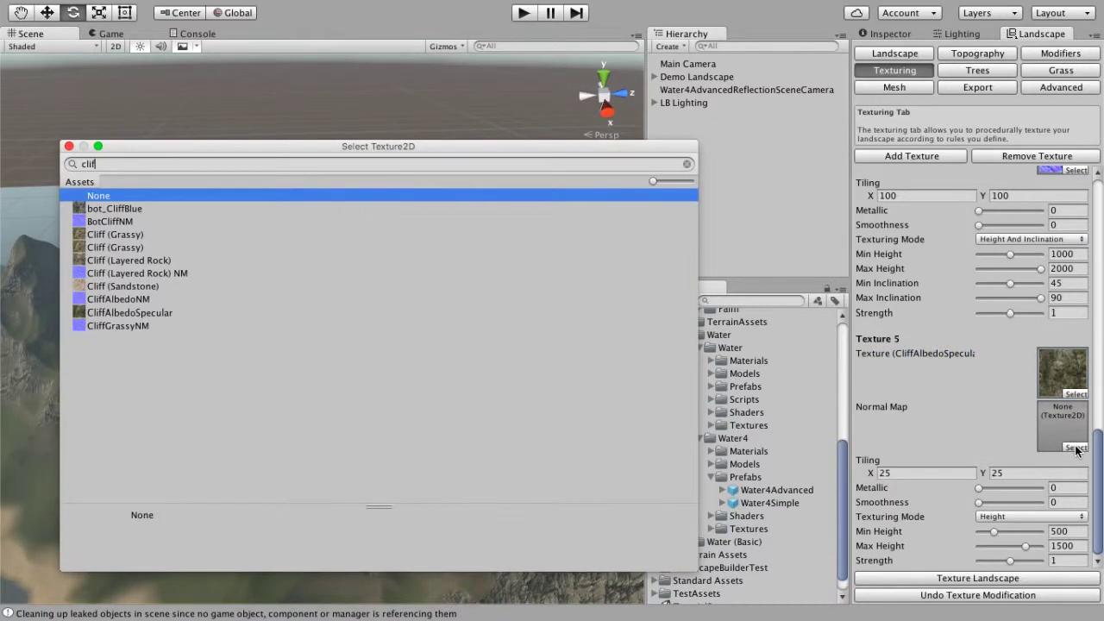
type("f")
key("Down")
key("Down")
key("Down")
key("Down")
key("Down")
key("Down")
key("Down")
key("Down")
key("Down")
key("Down")
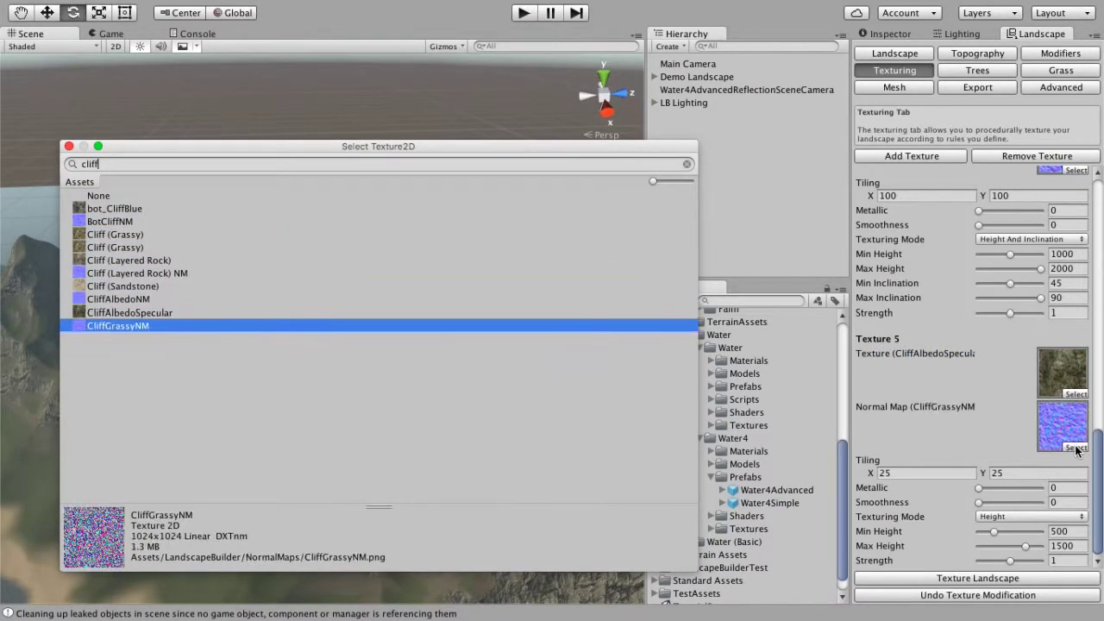
key("Up")
key("Up")
key("Return")
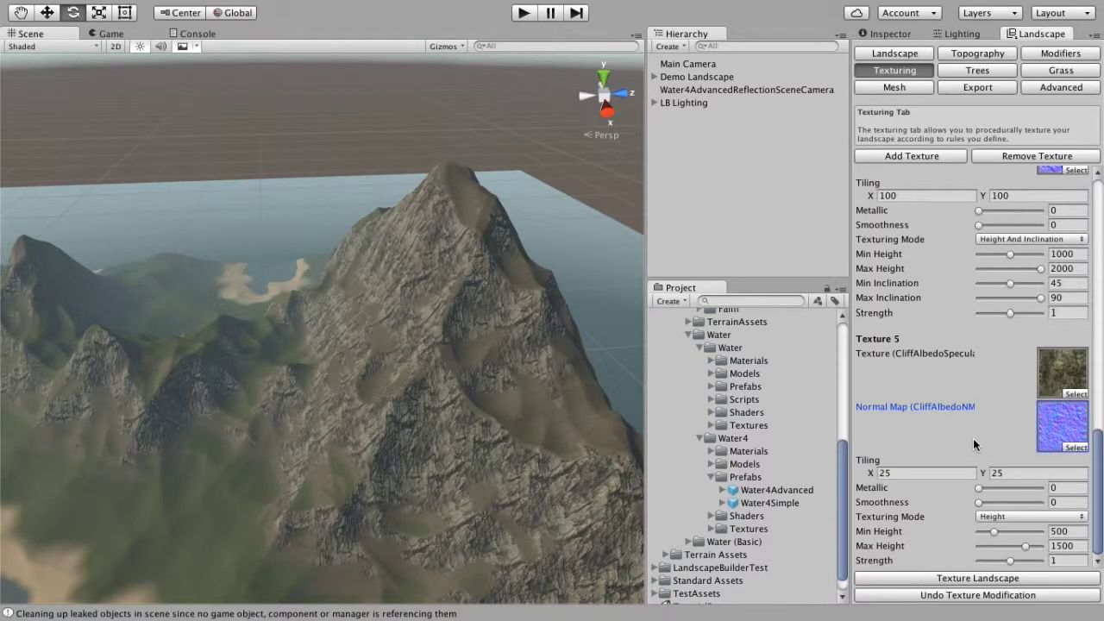
Set Texture 5's tiling to 100 by 100 and its height range to a minimum of 1400 and a maximum of 2000.
left_click(914, 472)
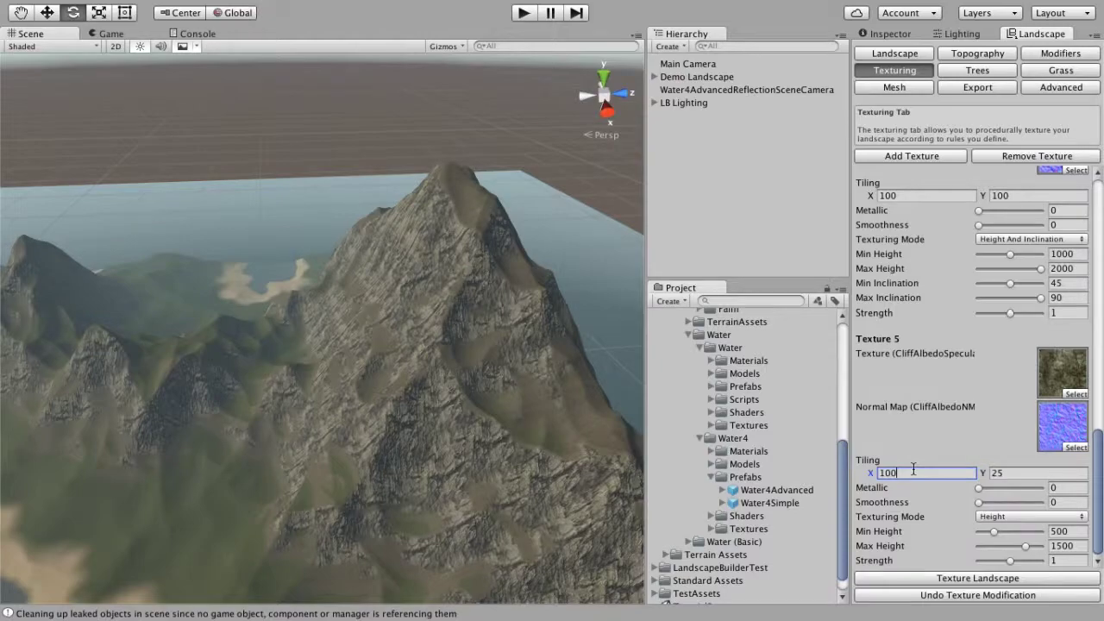
left_click(1003, 468)
left_click(1068, 531)
type("1400")
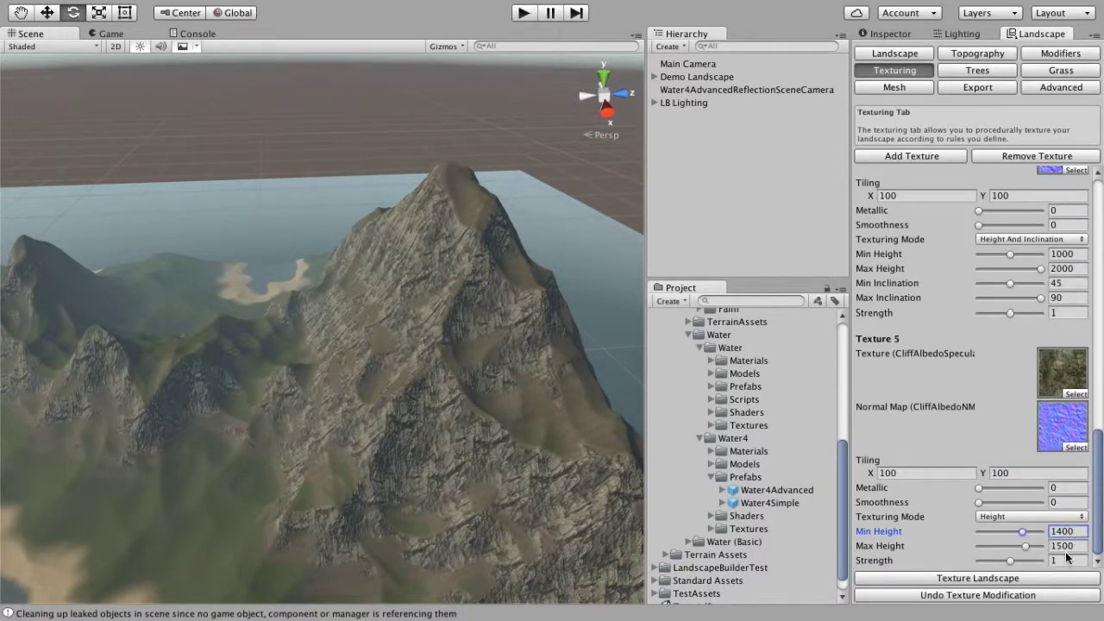
left_click(1068, 546)
type("2000")
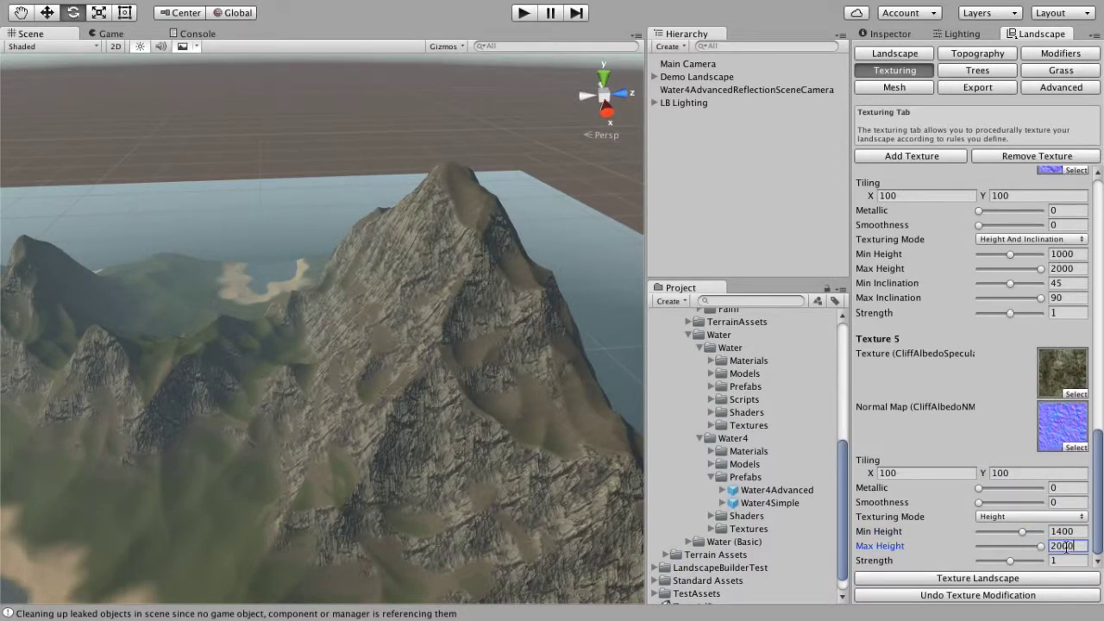
Retexture the landscape with the new high-altitude cliff texture and inspect the mountain peak from several sides.
left_click_drag(446, 393, 517, 387, "alt")
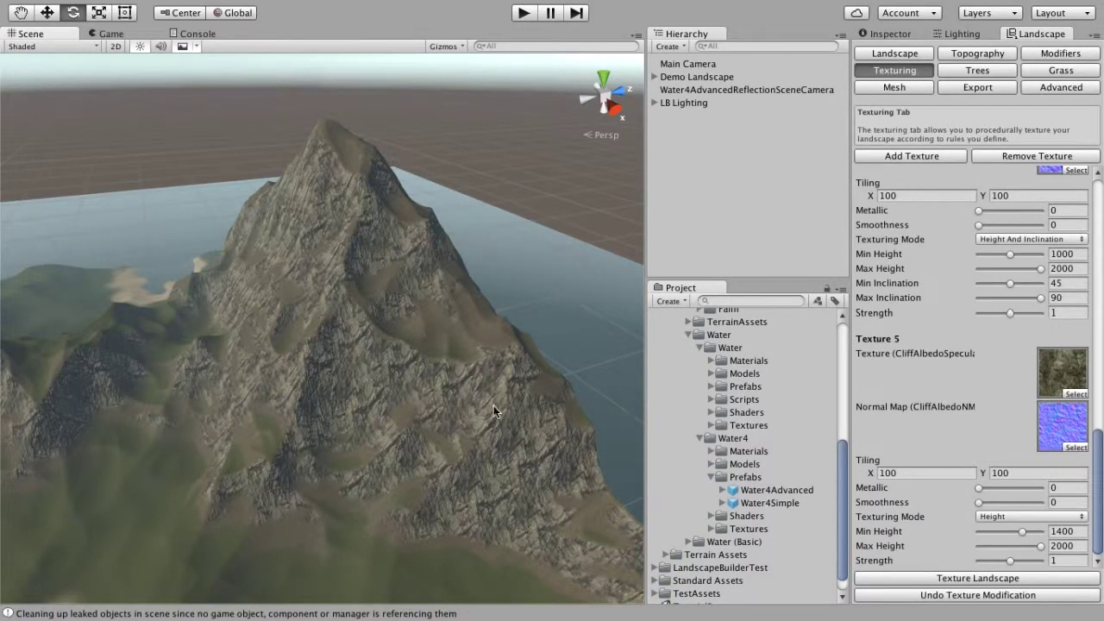
left_click(979, 578)
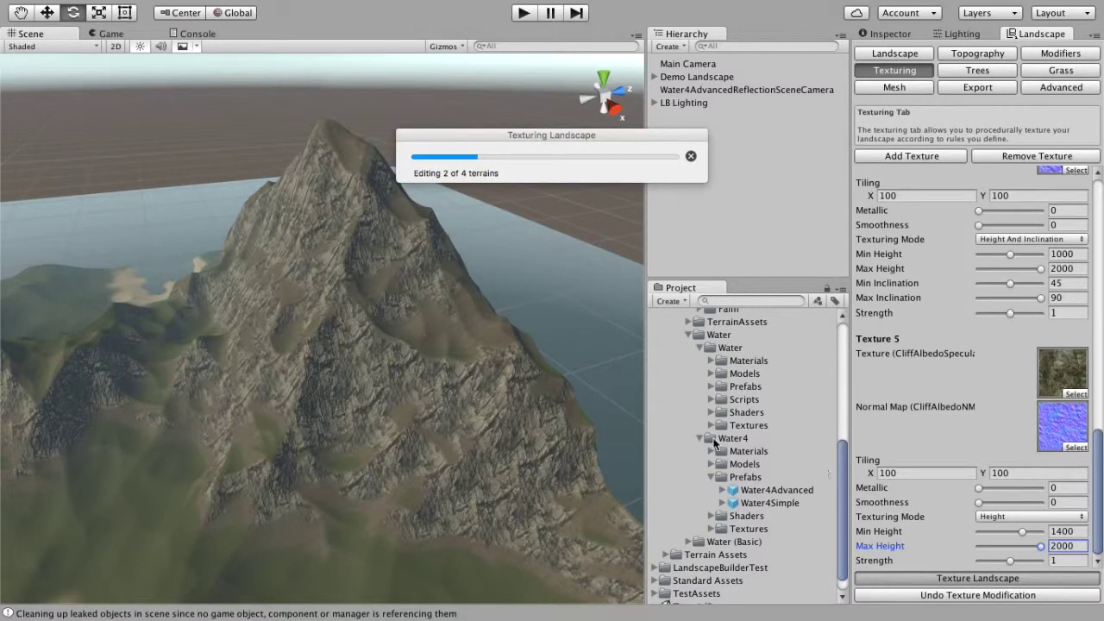
left_click_drag(552, 407, 563, 349, "alt")
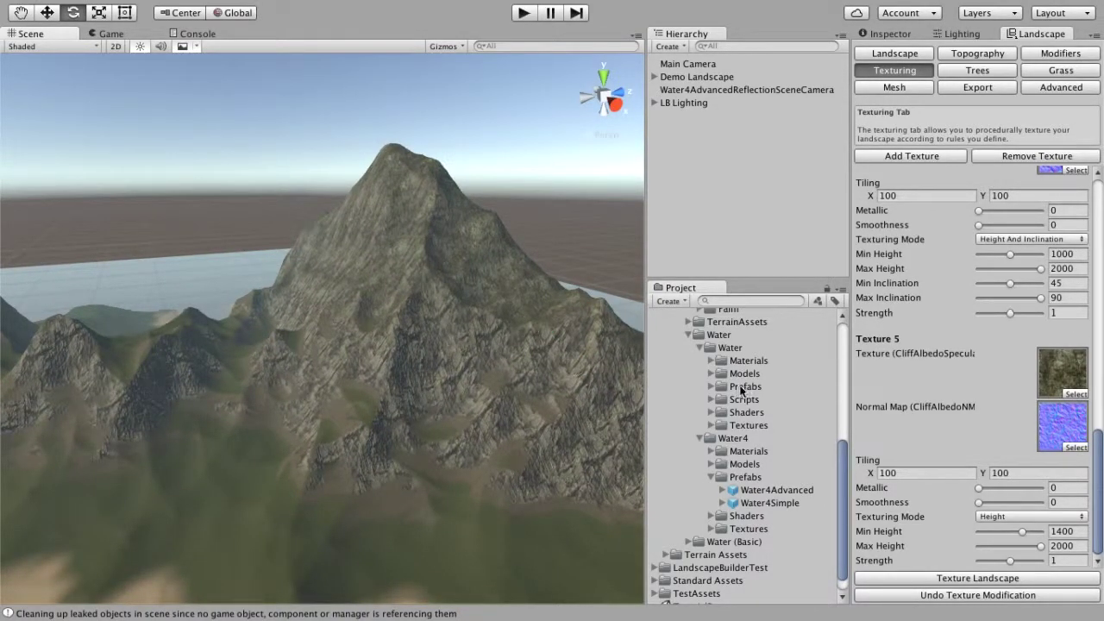
scroll(991, 417, "up", 2)
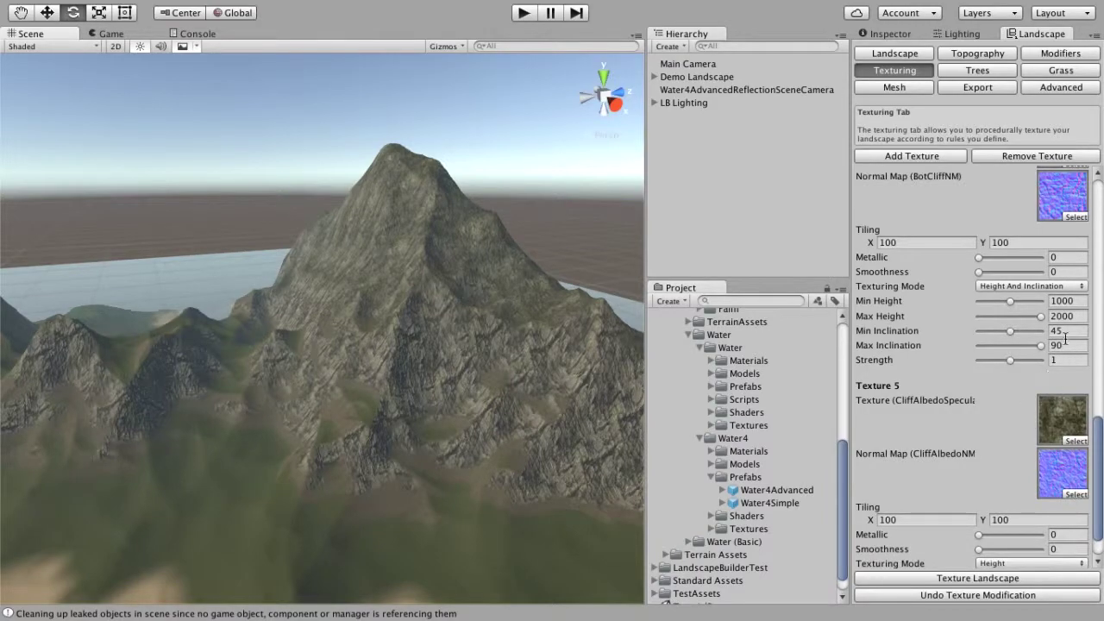
left_click_drag(414, 329, 501, 304, "alt")
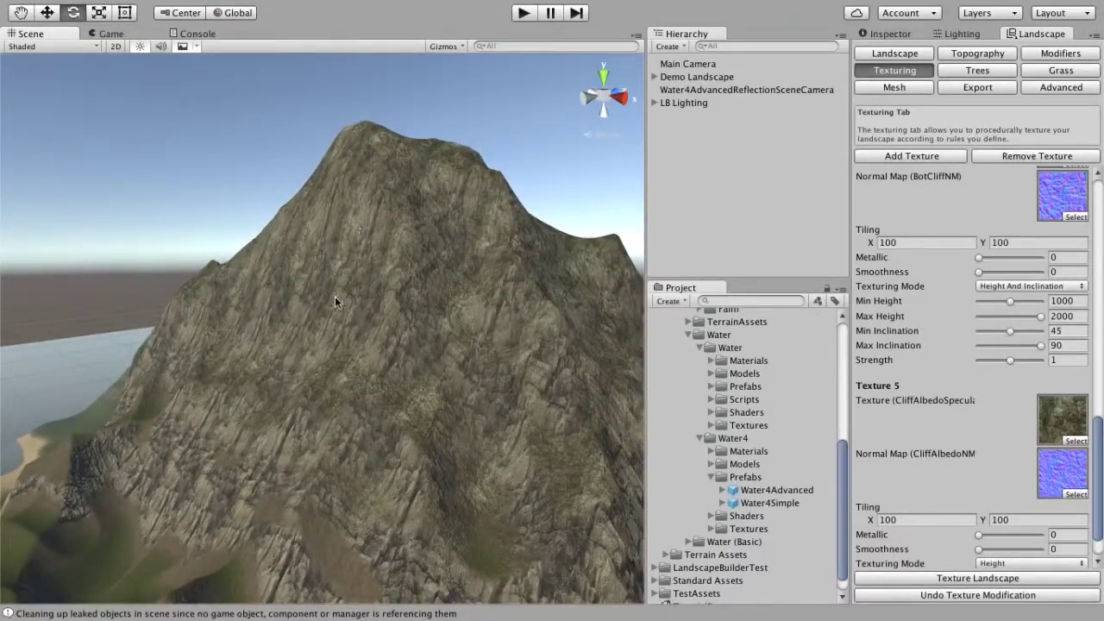
left_click_drag(369, 285, 316, 314, "alt")
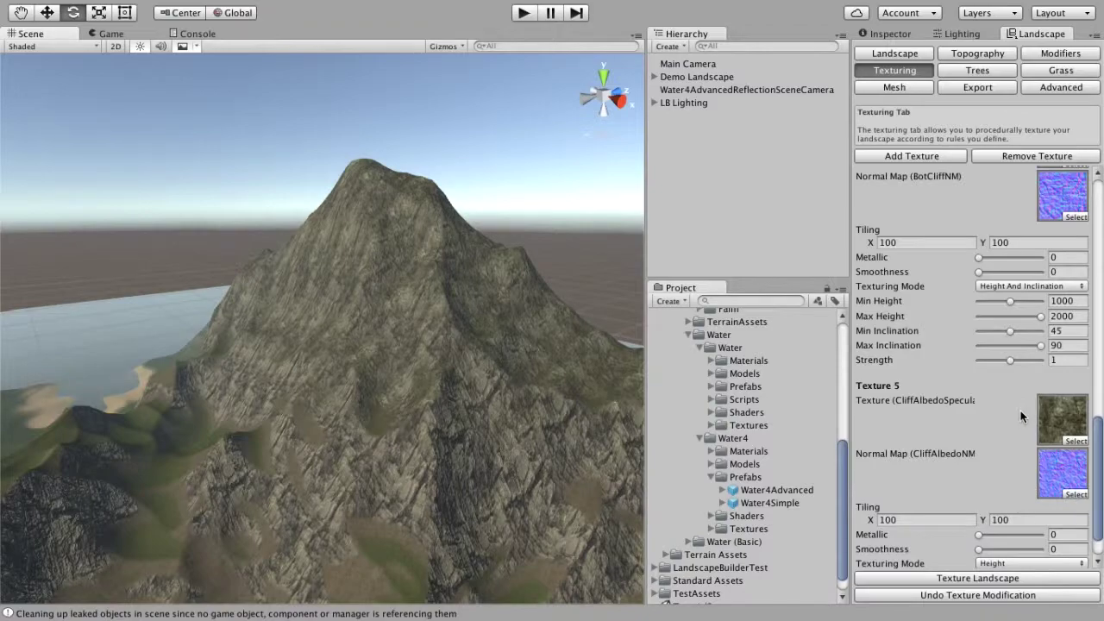
Set Texture 5's strength to 2 and retexture the landscape.
scroll(992, 418, "down", 2)
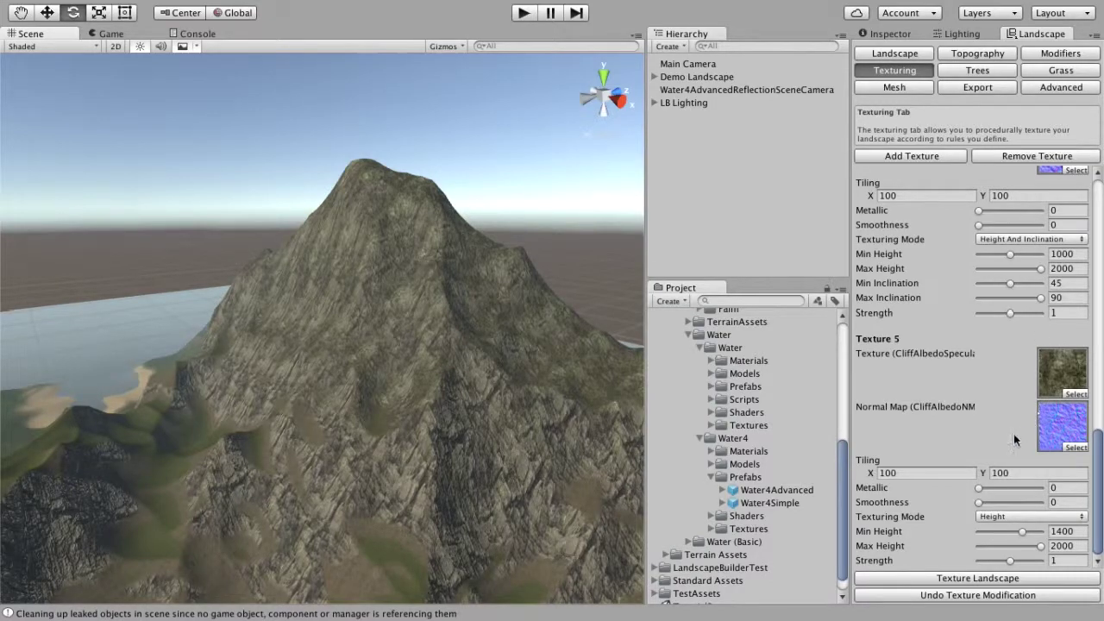
left_click(1064, 561)
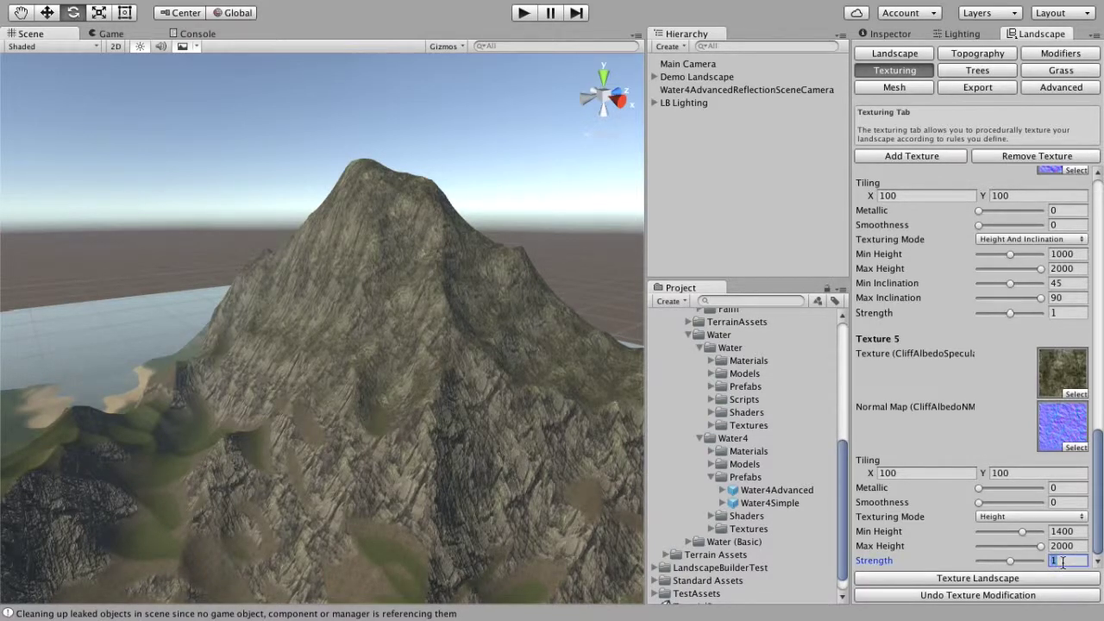
type("2")
left_click(966, 578)
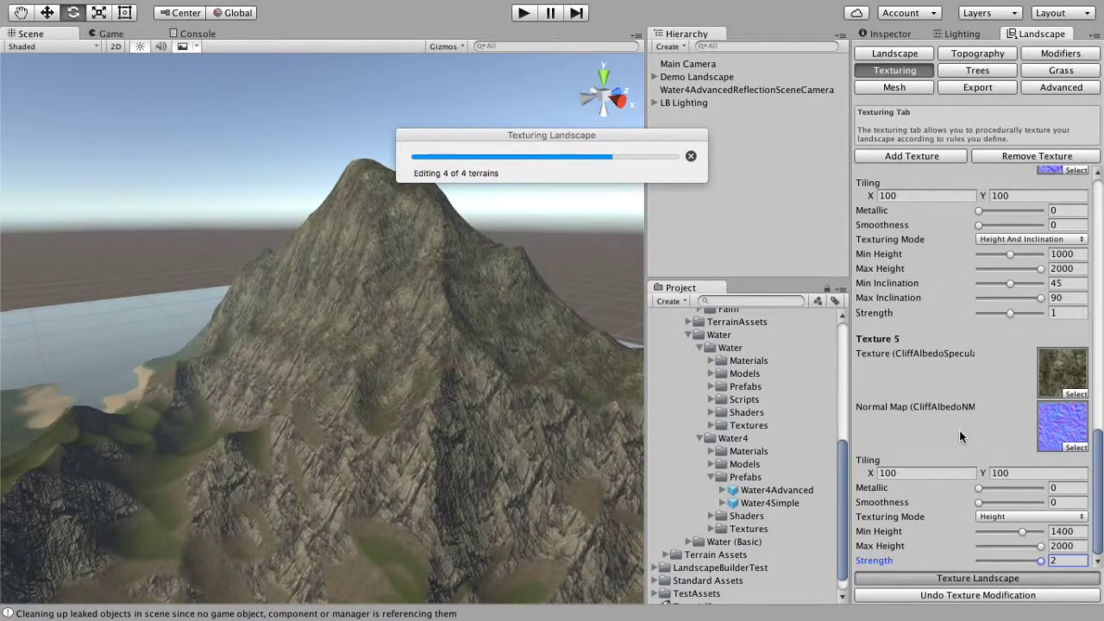
Inspect the retextured mountains and lagoon from several sides and start Play mode.
left_click_drag(398, 280, 44, 290, "alt")
left_click_drag(331, 376, 437, 393, "alt")
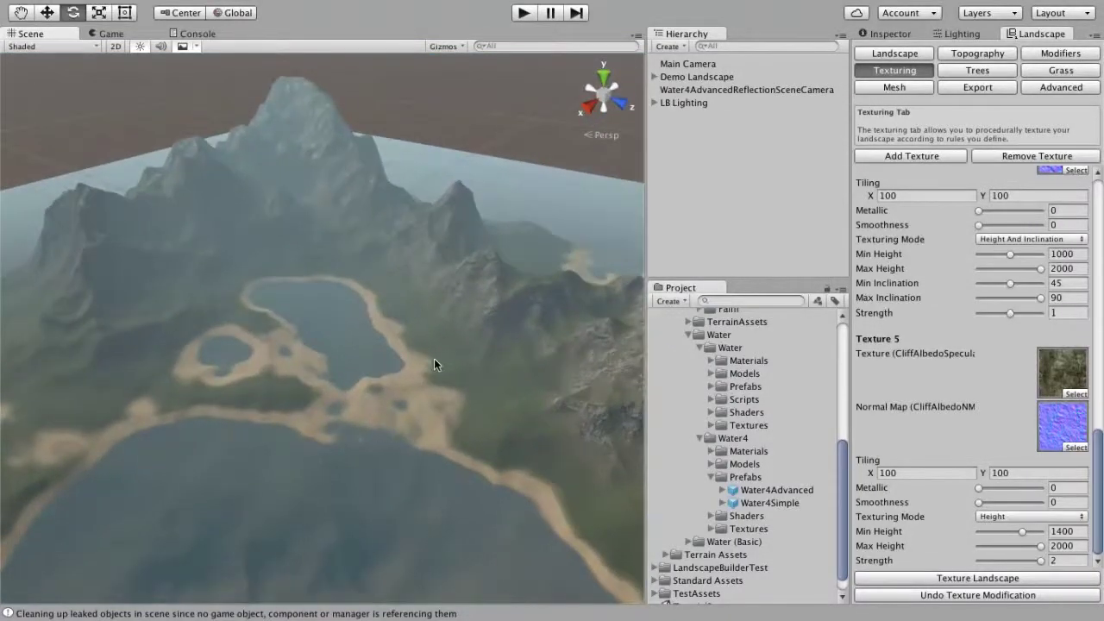
left_click_drag(308, 424, 505, 389, "alt")
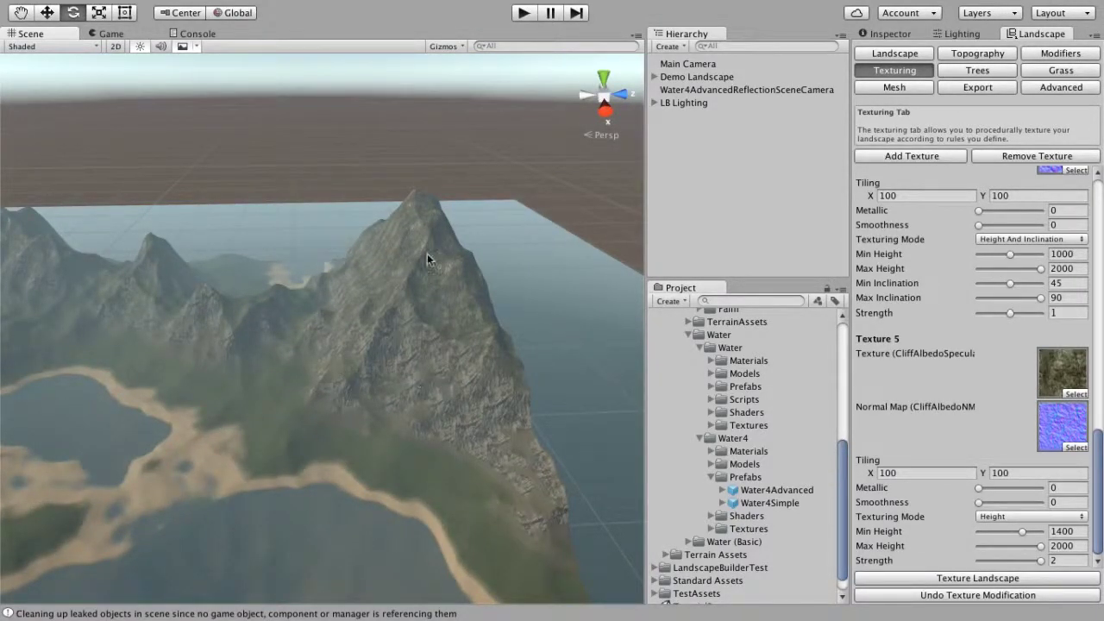
mouse_move(428, 342)
left_mouse_down("alt")
mouse_move(471, 374)
mouse_move(483, 402)
mouse_move(160, 327)
mouse_move(237, 278)
mouse_move(209, 292)
left_mouse_up("alt")
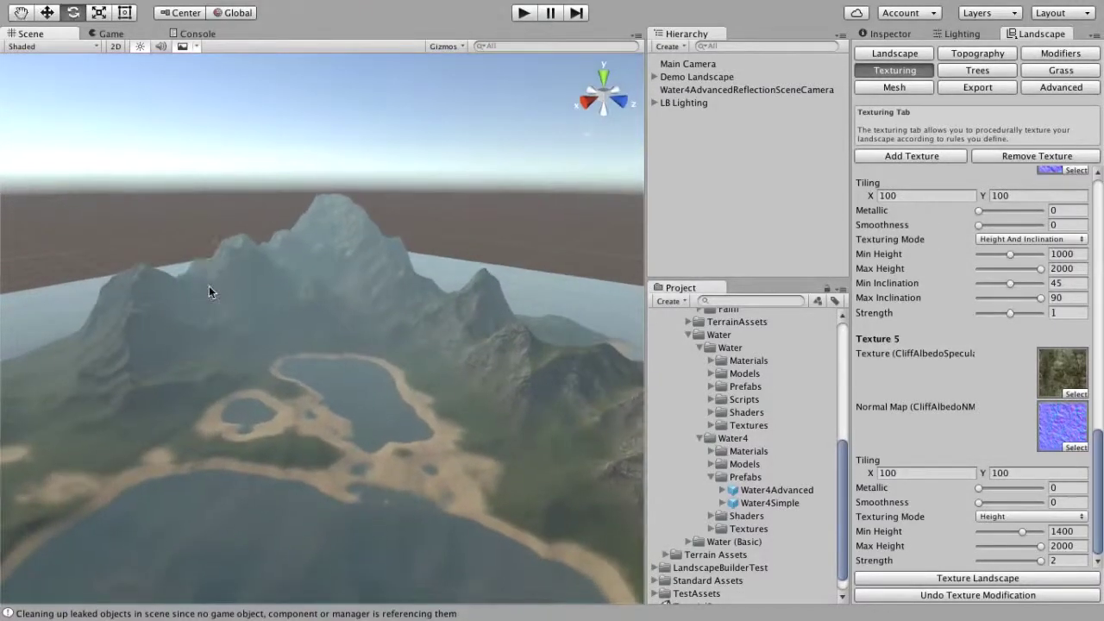
left_click(524, 12)
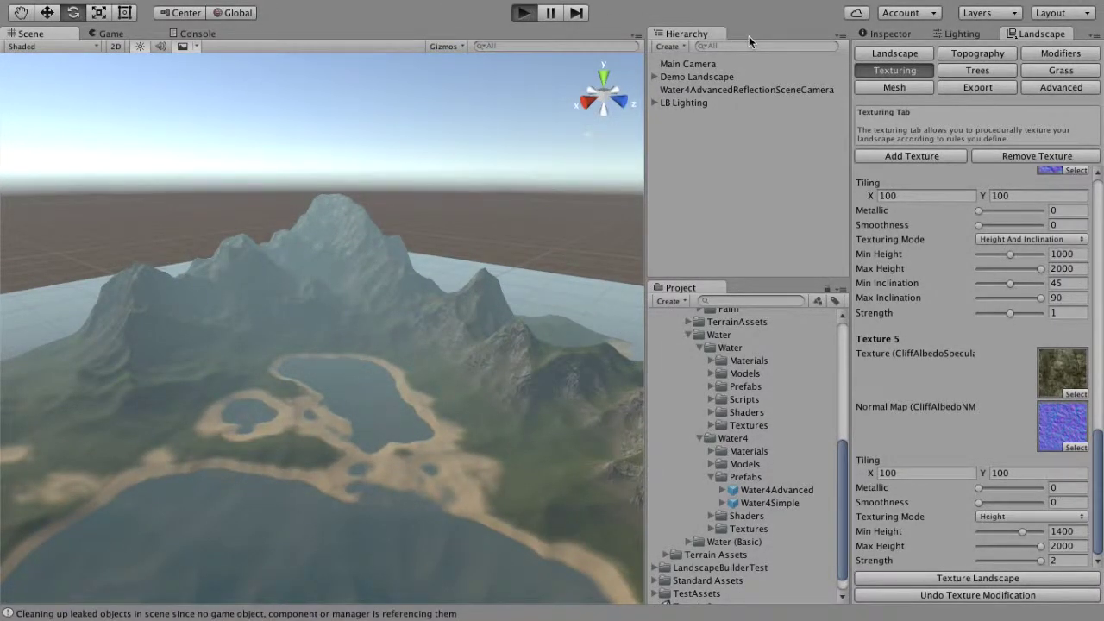